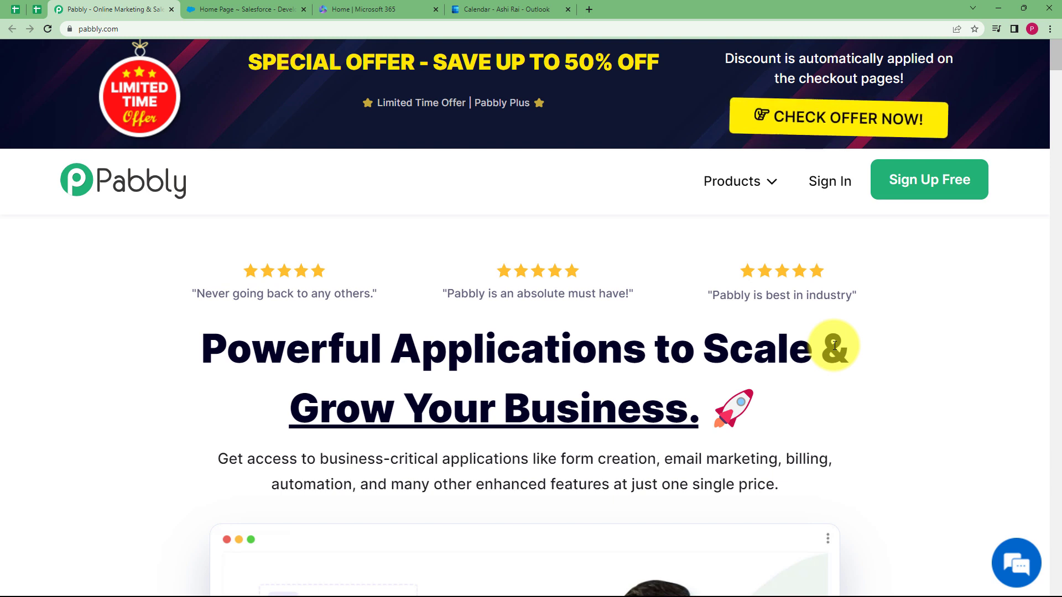
Sign in to Pabbly and access Pabbly Connect from the list of all apps
{"action": "left_click", "coordinate": [835, 183]}
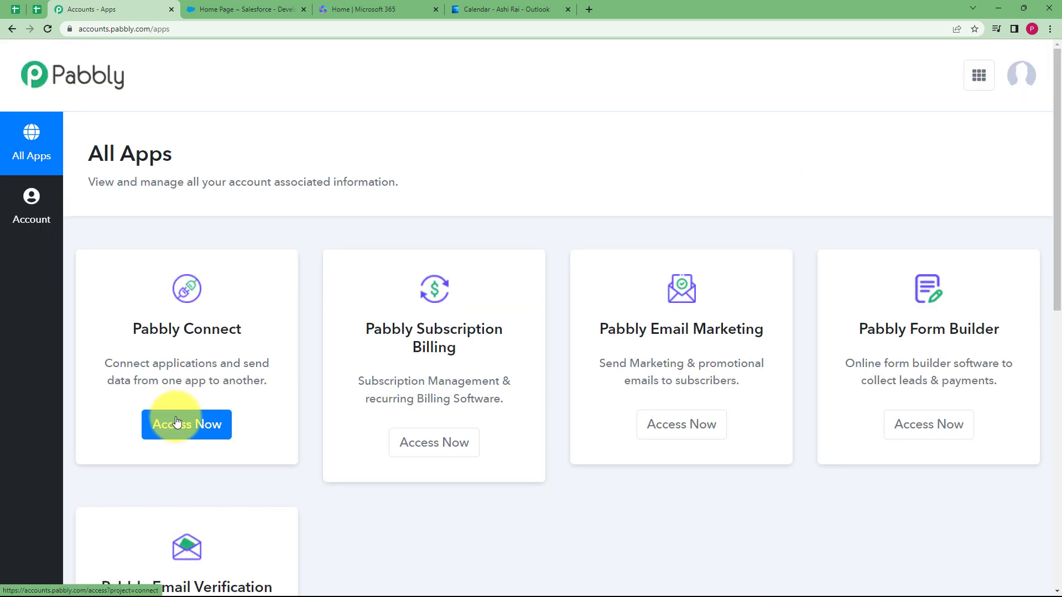
{"action": "scroll", "coordinate": [813, 332], "scroll_direction": "down", "scroll_amount": 2}
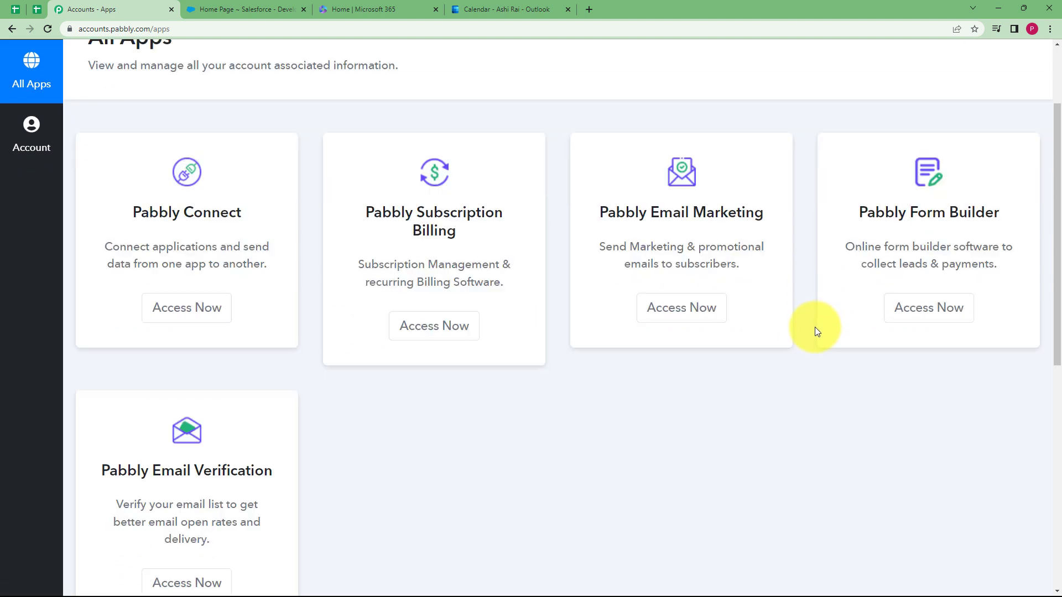
{"action": "scroll", "coordinate": [816, 330], "scroll_direction": "down", "scroll_amount": 1}
{"action": "scroll", "coordinate": [815, 326], "scroll_direction": "up", "scroll_amount": 1}
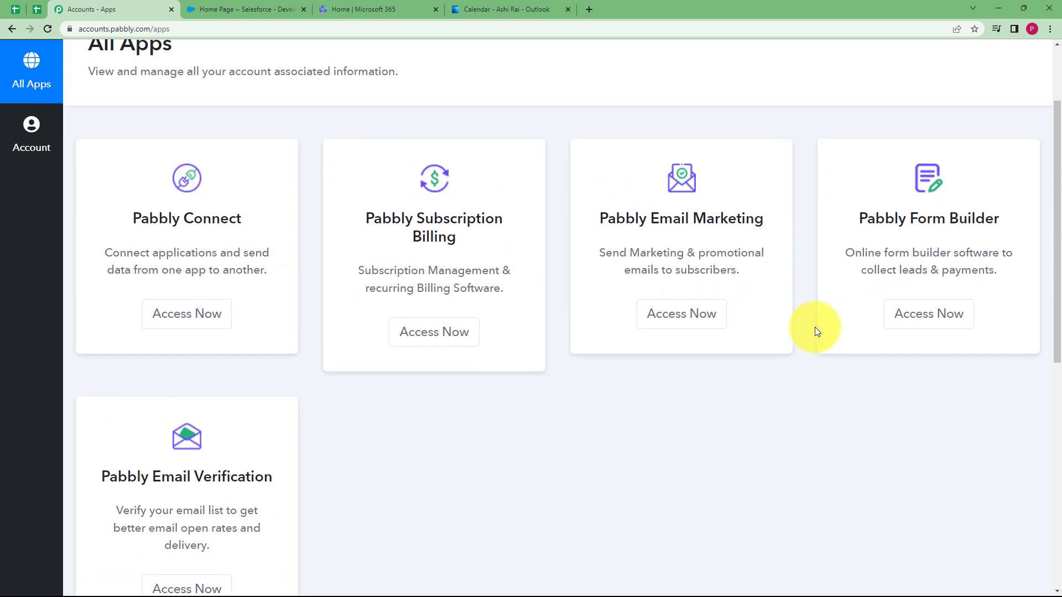
{"action": "scroll", "coordinate": [332, 310], "scroll_direction": "up", "scroll_amount": 2}
{"action": "left_click_drag", "start_coordinate": [133, 328], "coordinate": [262, 332]}
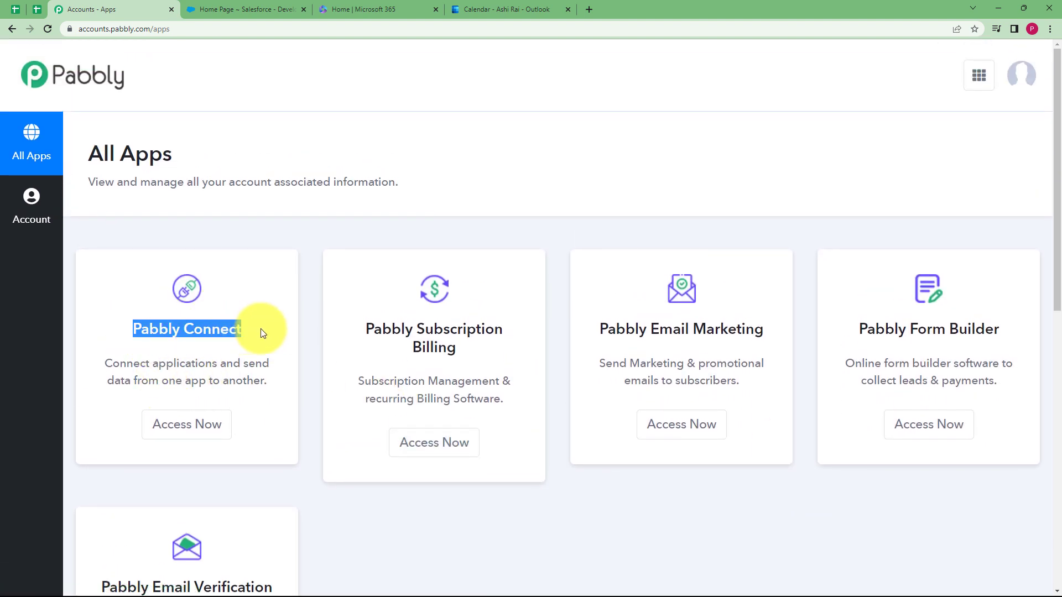
{"action": "left_click", "coordinate": [194, 425]}
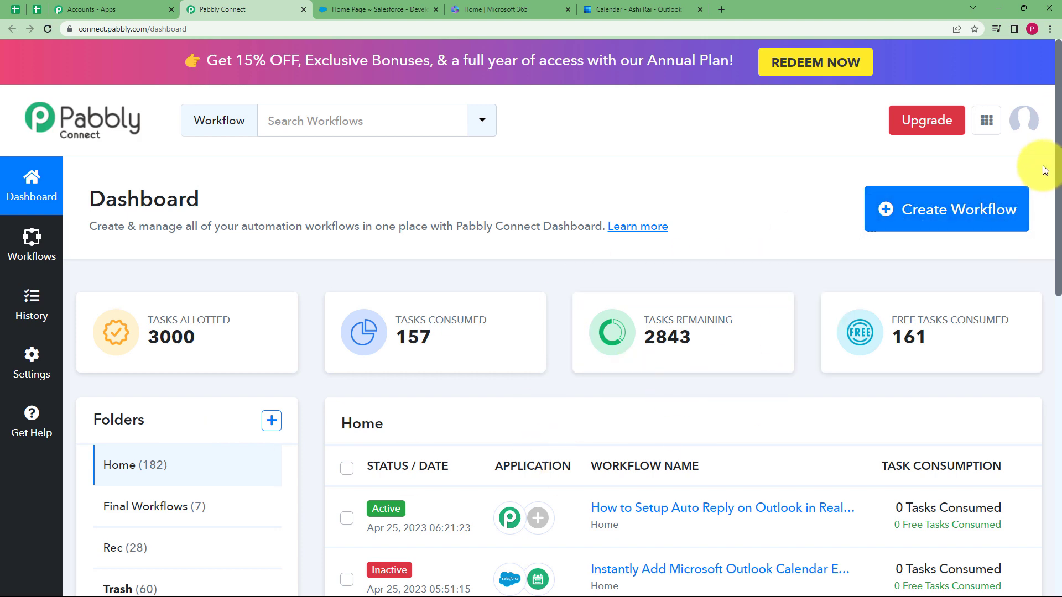
Create a workflow named "Instantly Add Microsoft Outlook Calendar event for New Salesforce Task"
{"action": "left_click", "coordinate": [955, 210]}
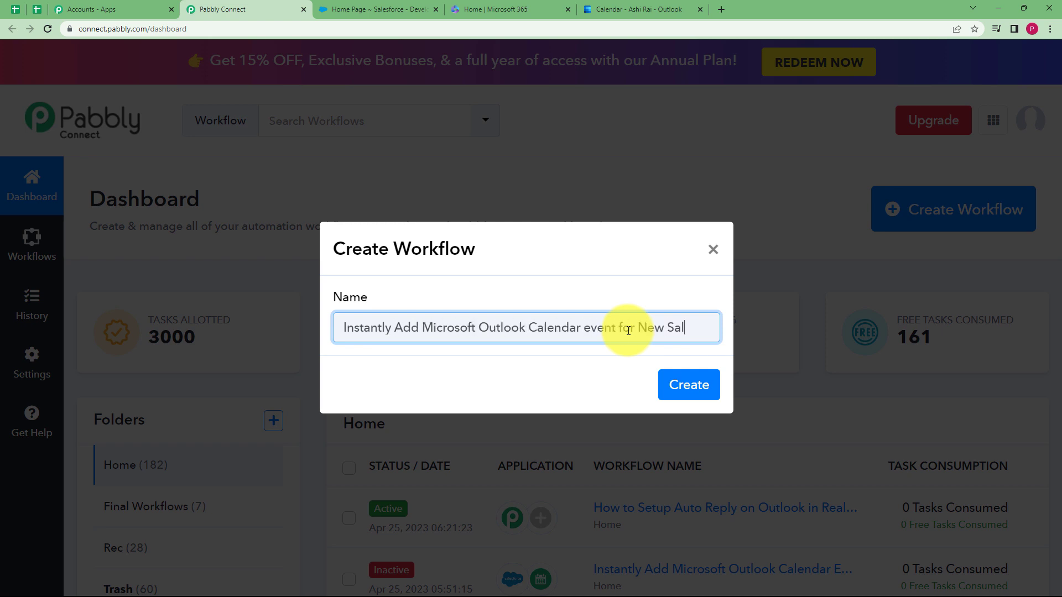
{"action": "type", "text": "esforce Task"}
{"action": "left_click", "coordinate": [686, 388]}
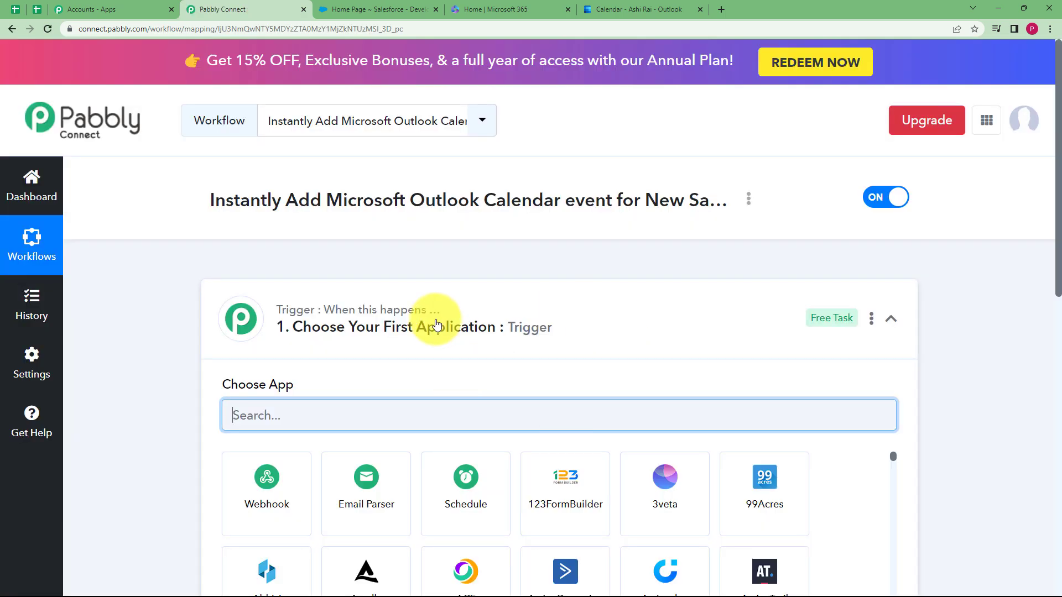
Look over the workflow's empty trigger and action steps, along with the Outlook calendar and the Salesforce home page
{"action": "left_click", "coordinate": [436, 324]}
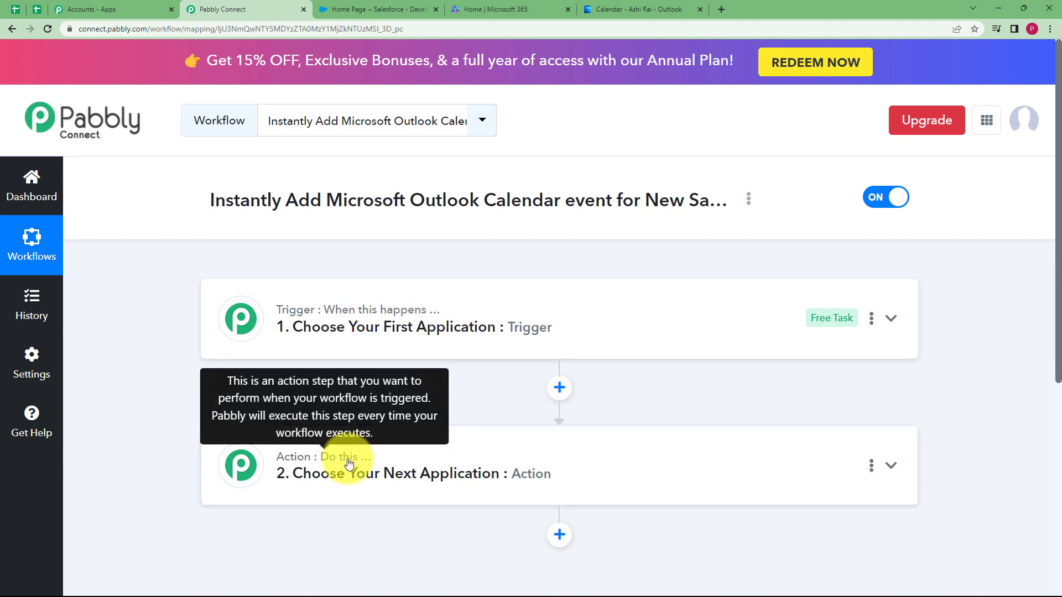
{"action": "scroll", "coordinate": [284, 333], "scroll_direction": "down", "scroll_amount": 1}
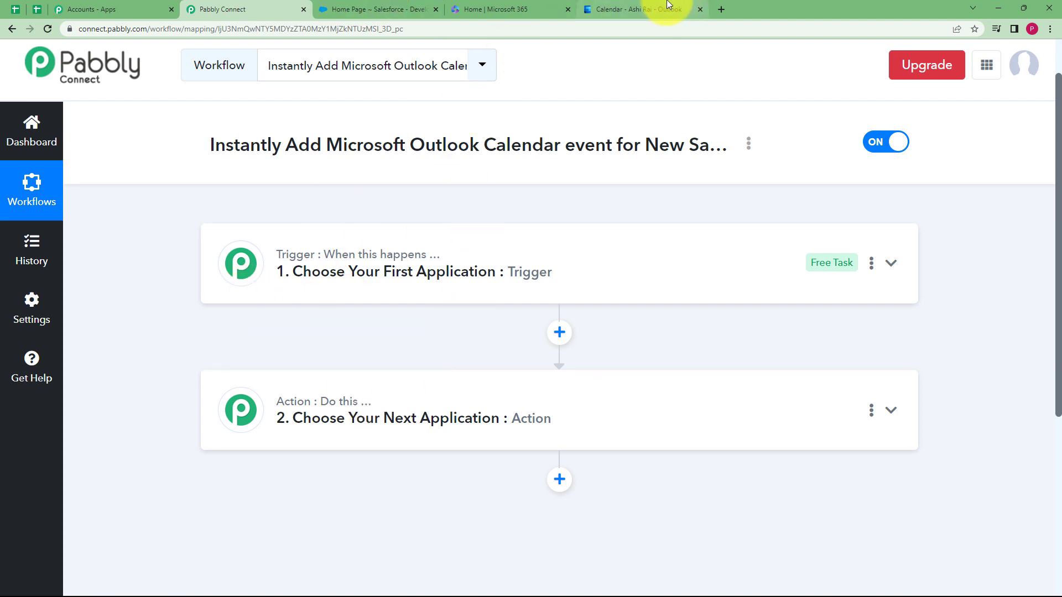
{"action": "left_click", "coordinate": [639, 7]}
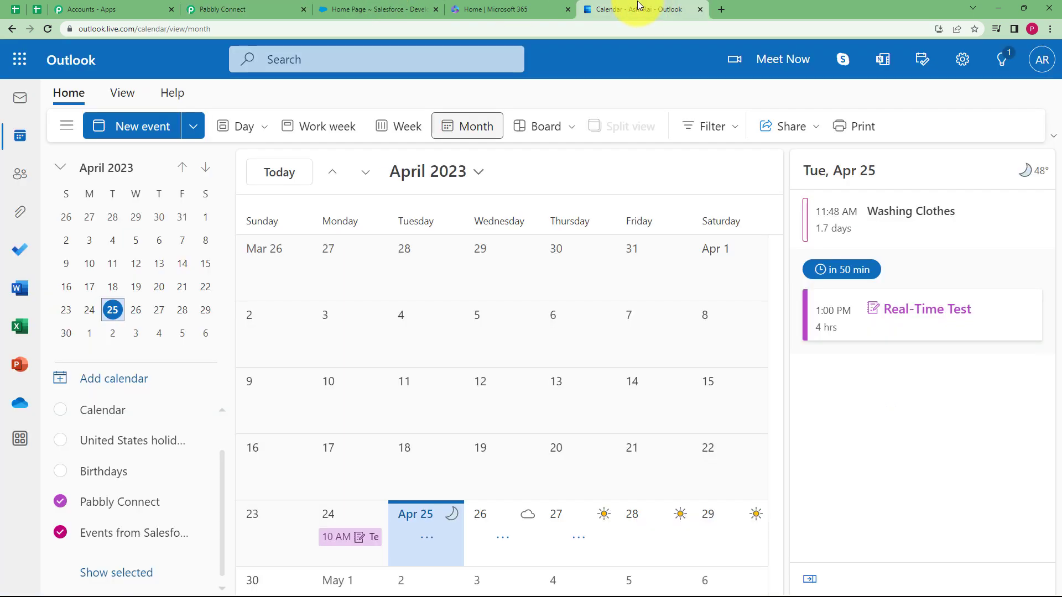
{"action": "left_click", "coordinate": [360, 8]}
{"action": "left_click", "coordinate": [261, 9]}
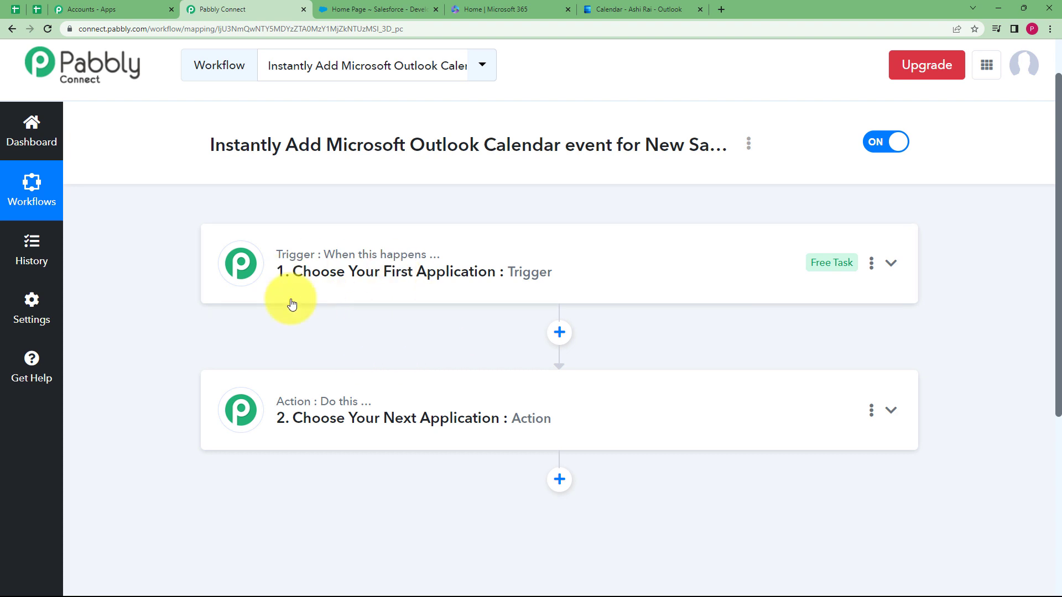
{"action": "left_click", "coordinate": [324, 266]}
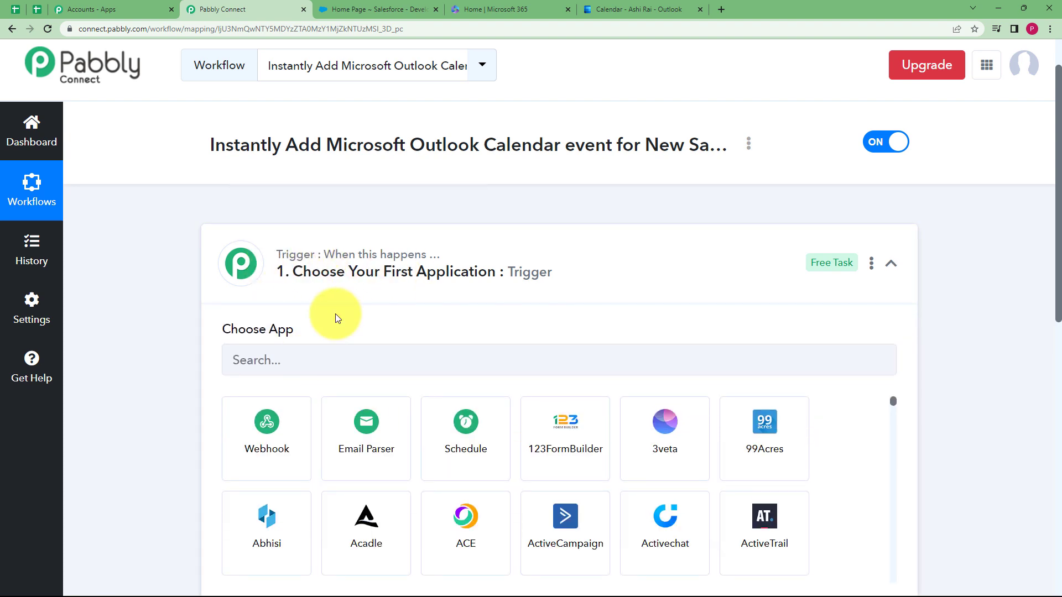
{"action": "left_click", "coordinate": [339, 292]}
{"action": "left_click", "coordinate": [363, 440]}
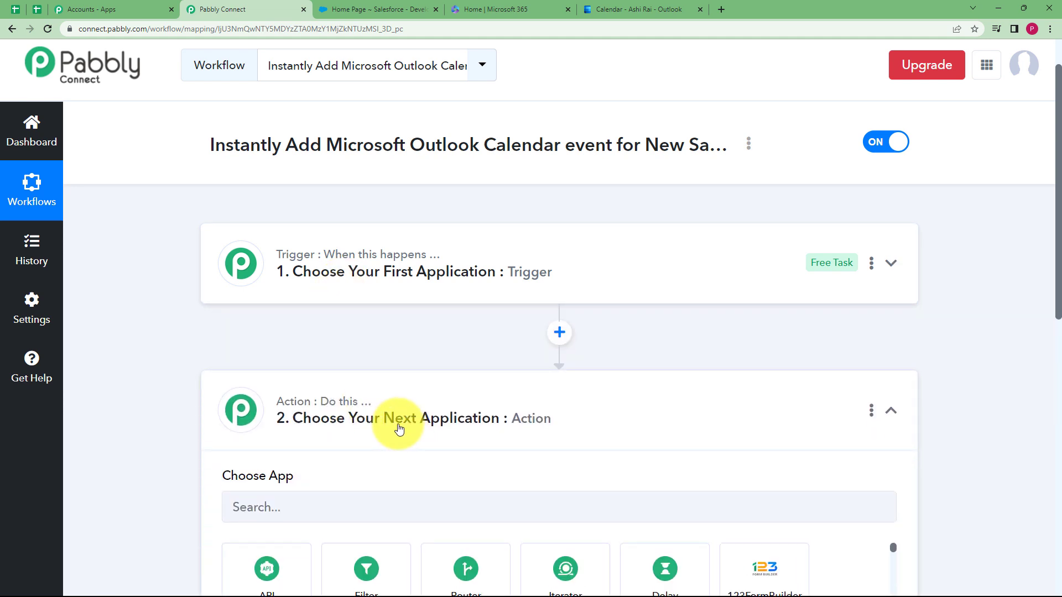
{"action": "left_click", "coordinate": [398, 426]}
{"action": "left_click", "coordinate": [361, 292]}
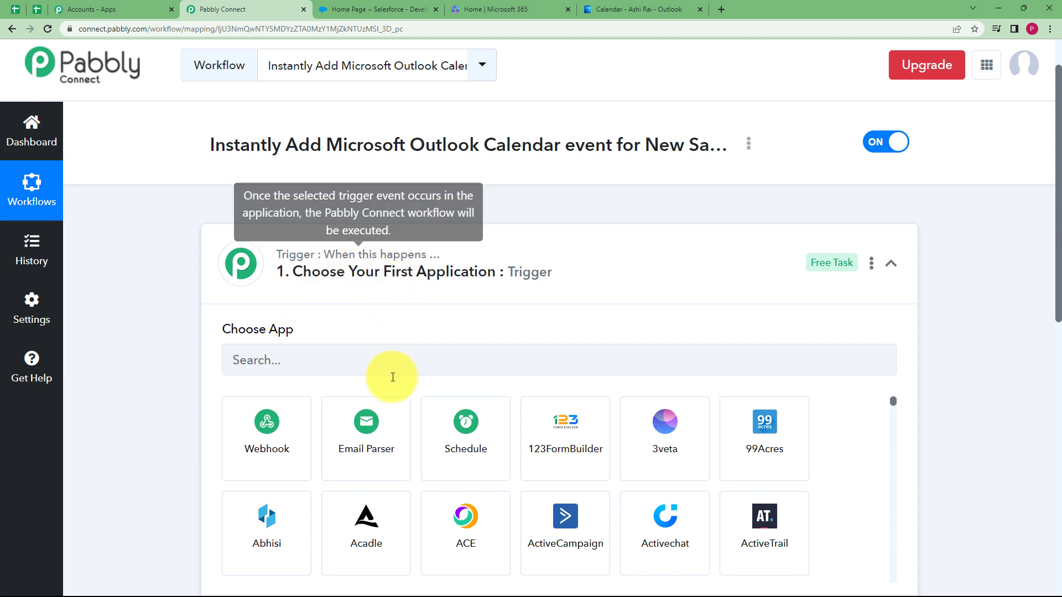
{"action": "left_click", "coordinate": [373, 292]}
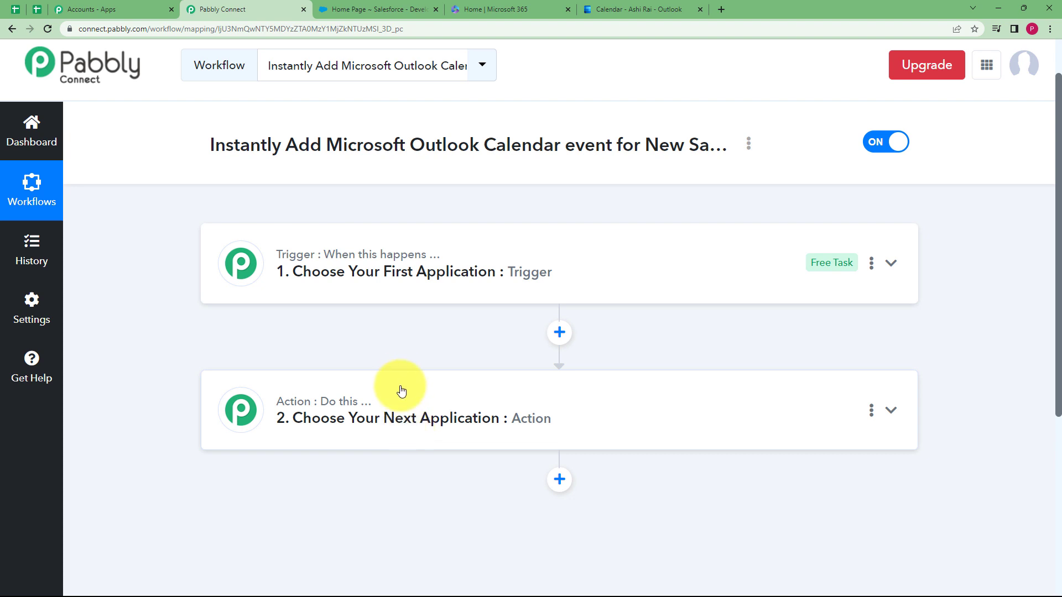
{"action": "left_click", "coordinate": [283, 298]}
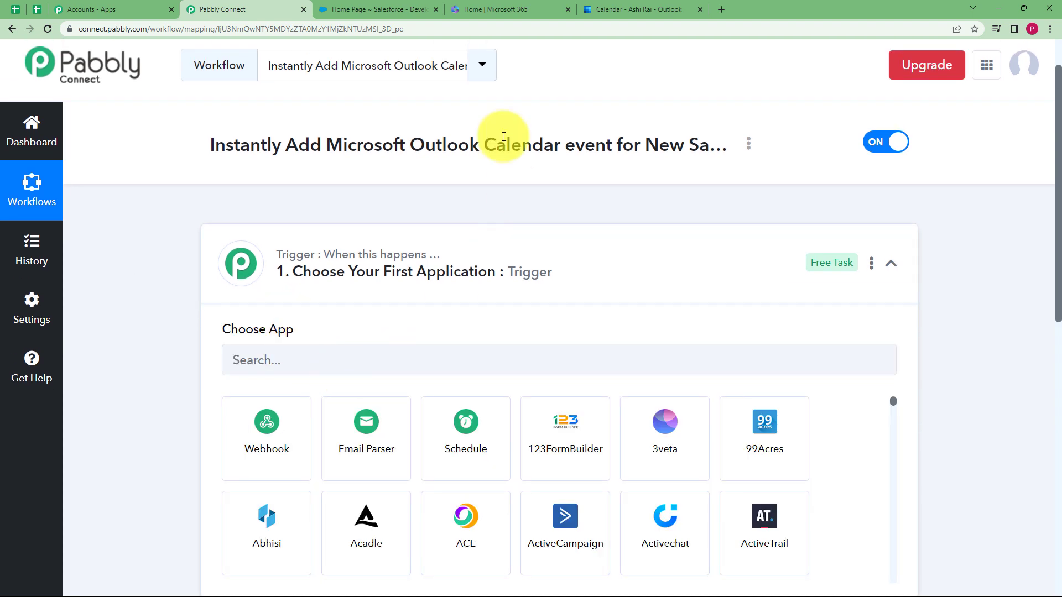
{"action": "left_click", "coordinate": [404, 9]}
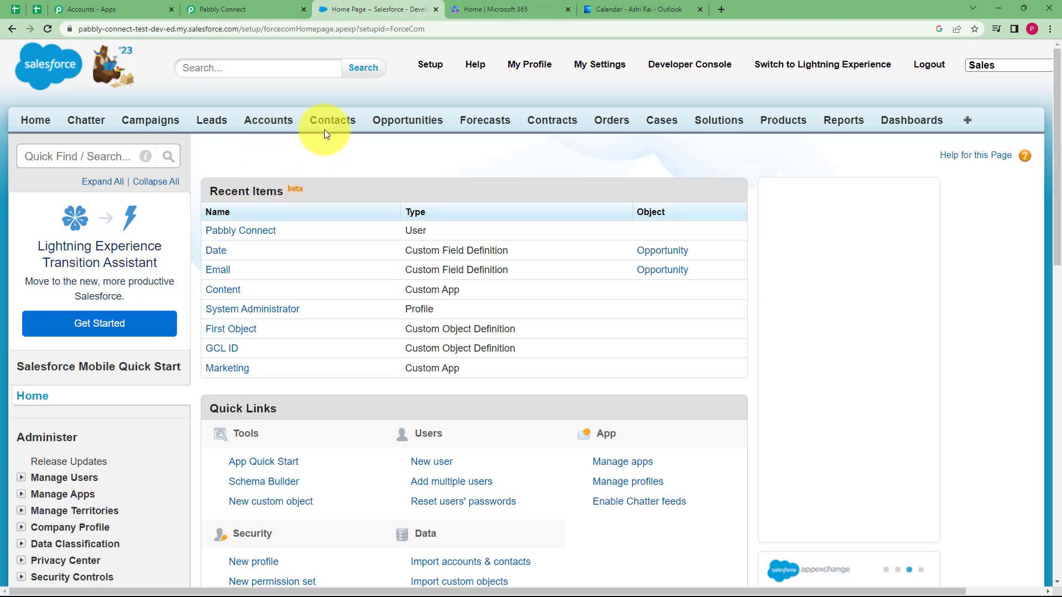
{"action": "left_click", "coordinate": [243, 9]}
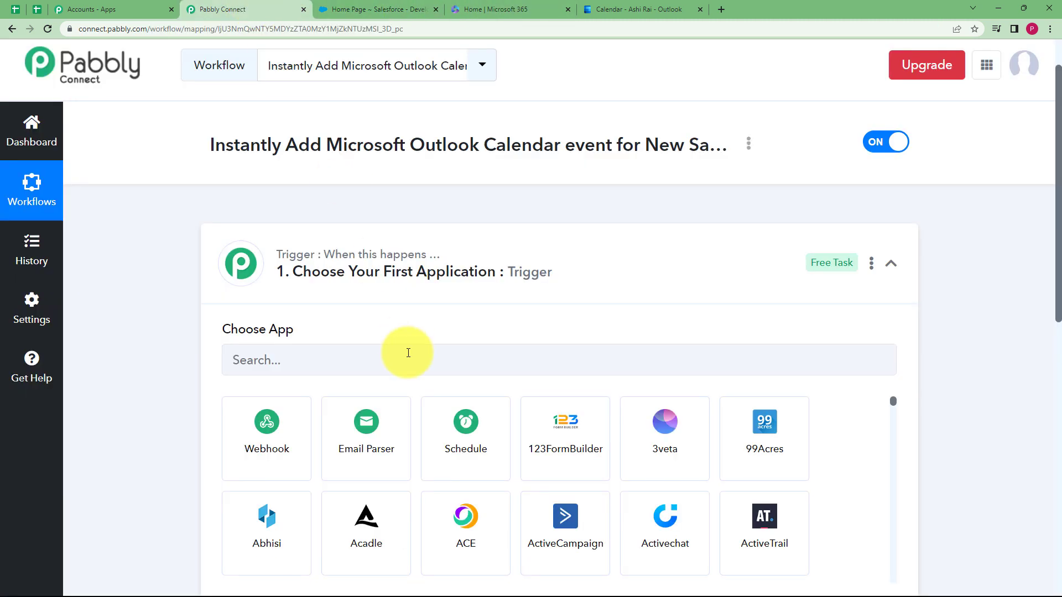
{"action": "left_click", "coordinate": [400, 263]}
{"action": "left_click", "coordinate": [352, 420]}
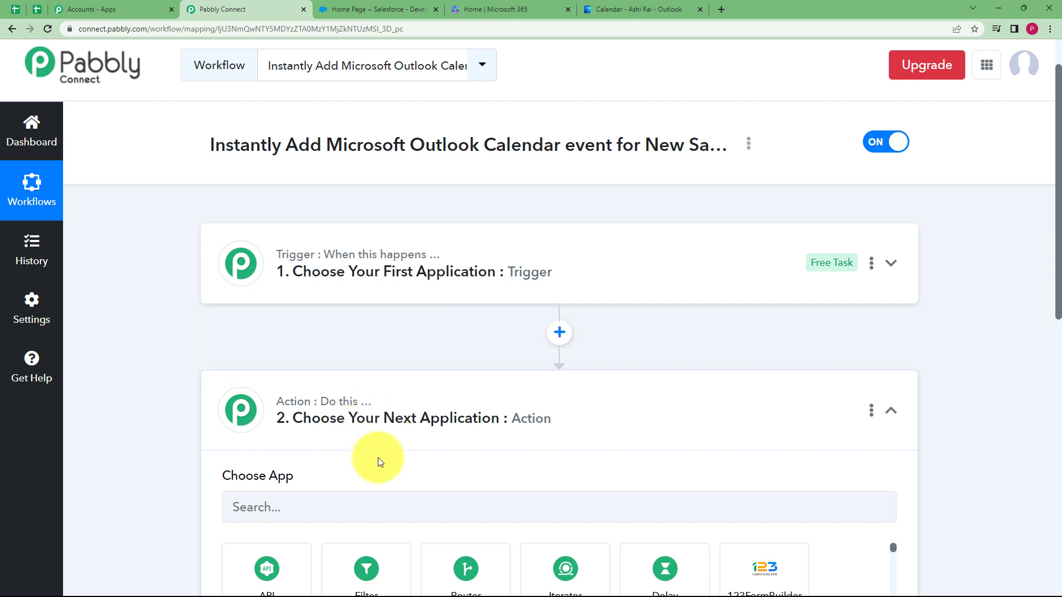
{"action": "scroll", "coordinate": [196, 433], "scroll_direction": "down", "scroll_amount": 3}
{"action": "left_click", "coordinate": [368, 243]}
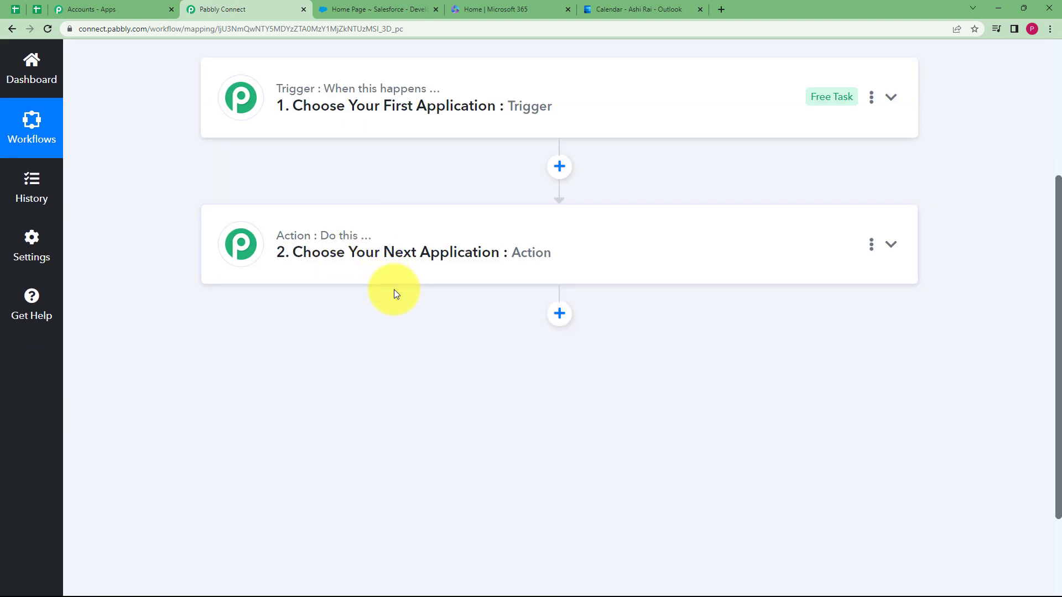
Set the workflow's trigger app to Salesforce with New Task as the trigger event
{"action": "left_click", "coordinate": [377, 133]}
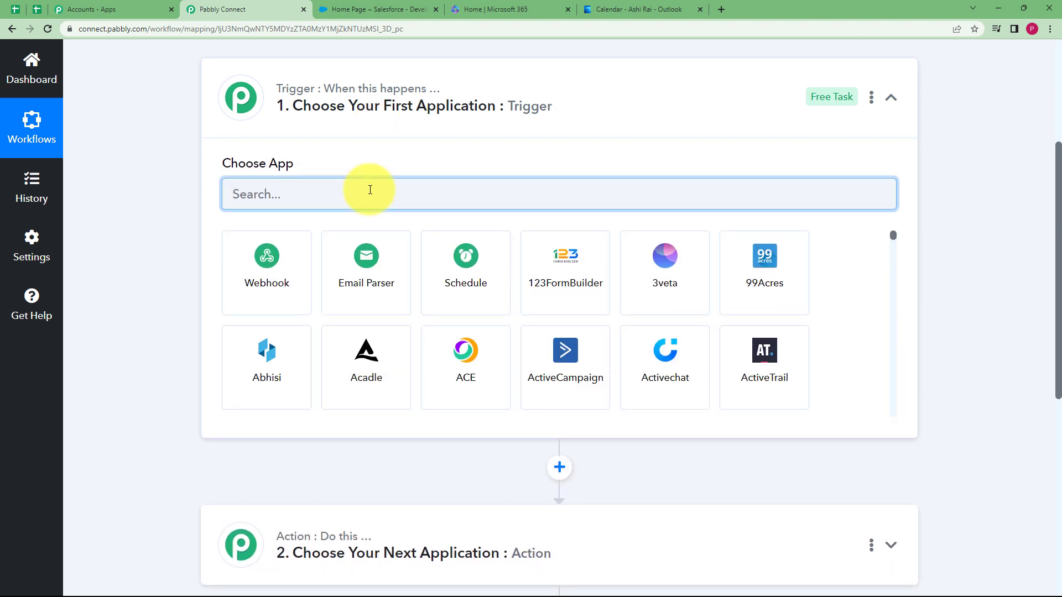
{"action": "type", "text": "sales"}
{"action": "left_click", "coordinate": [747, 274]}
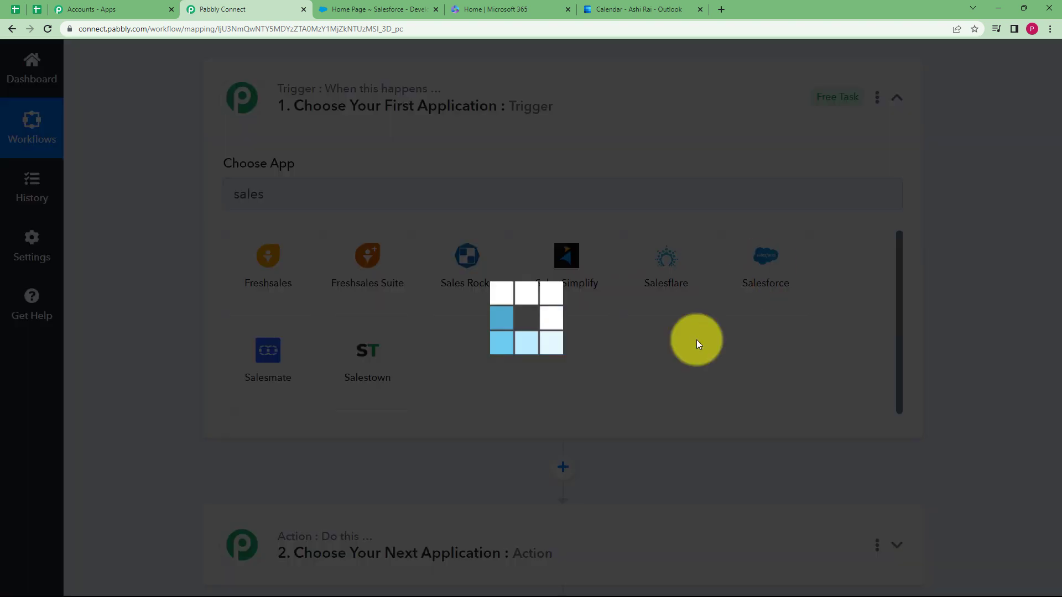
{"action": "left_click", "coordinate": [288, 261]}
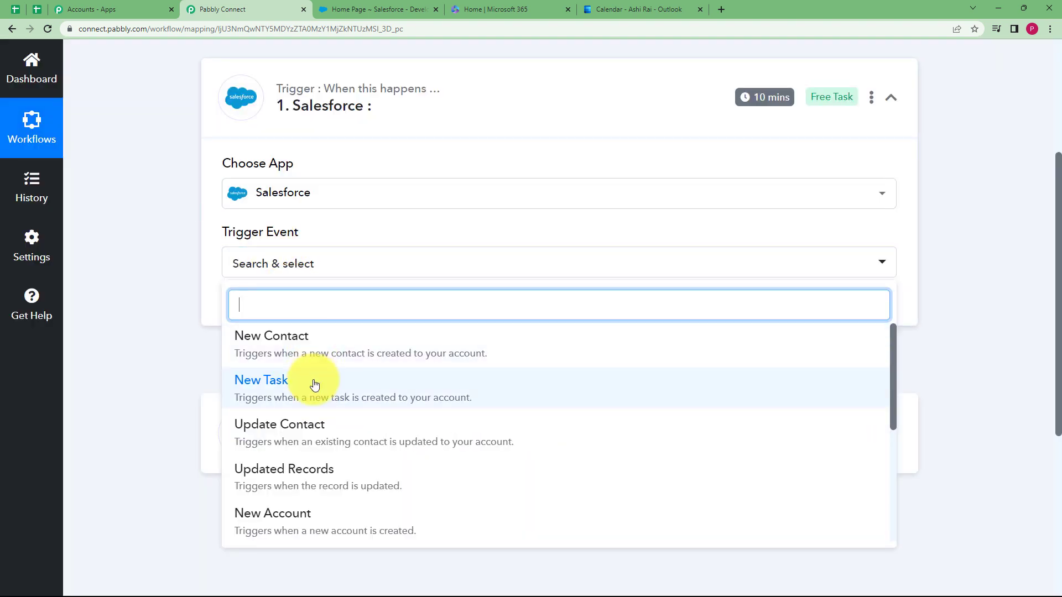
{"action": "left_click", "coordinate": [314, 385]}
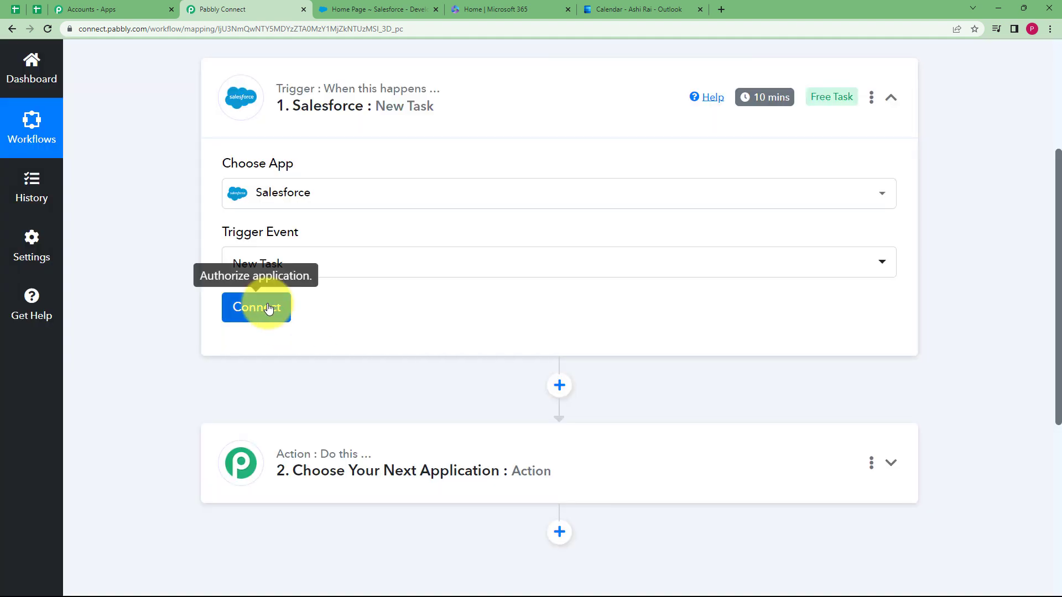
Add a new Salesforce connection to the trigger and allow Pabbly Connect access to the Salesforce account
{"action": "left_click", "coordinate": [268, 307]}
{"action": "left_click", "coordinate": [552, 198]}
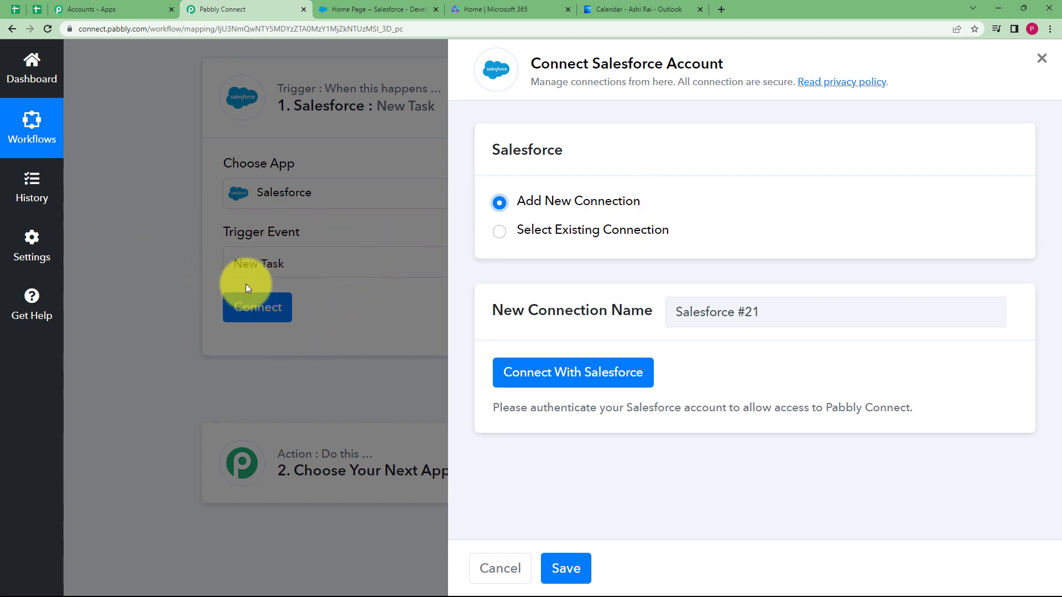
{"action": "left_click", "coordinate": [540, 367]}
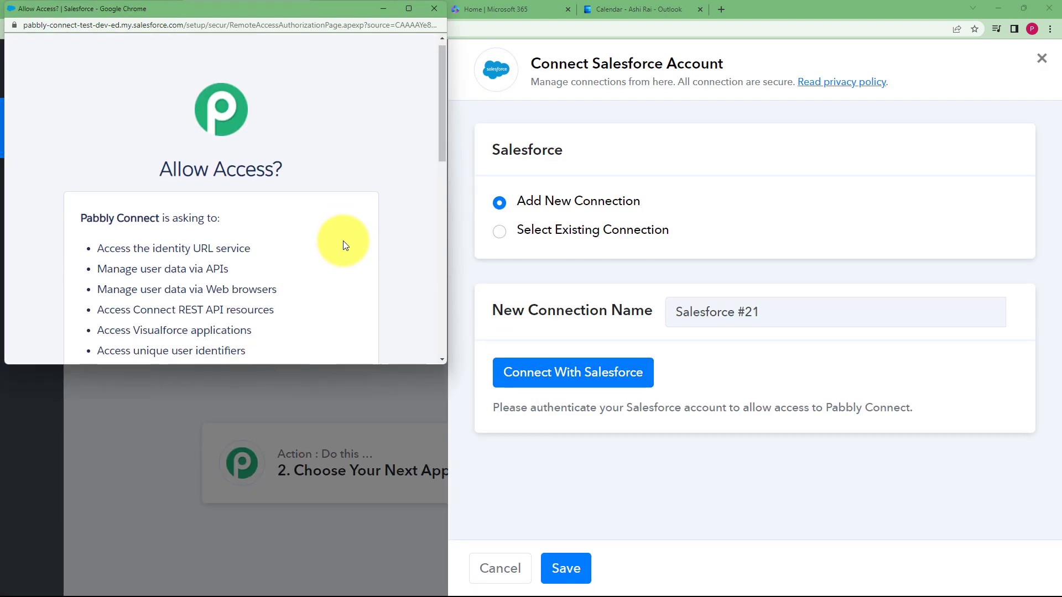
{"action": "scroll", "coordinate": [344, 242], "scroll_direction": "down", "scroll_amount": 5}
{"action": "left_click", "coordinate": [327, 266]}
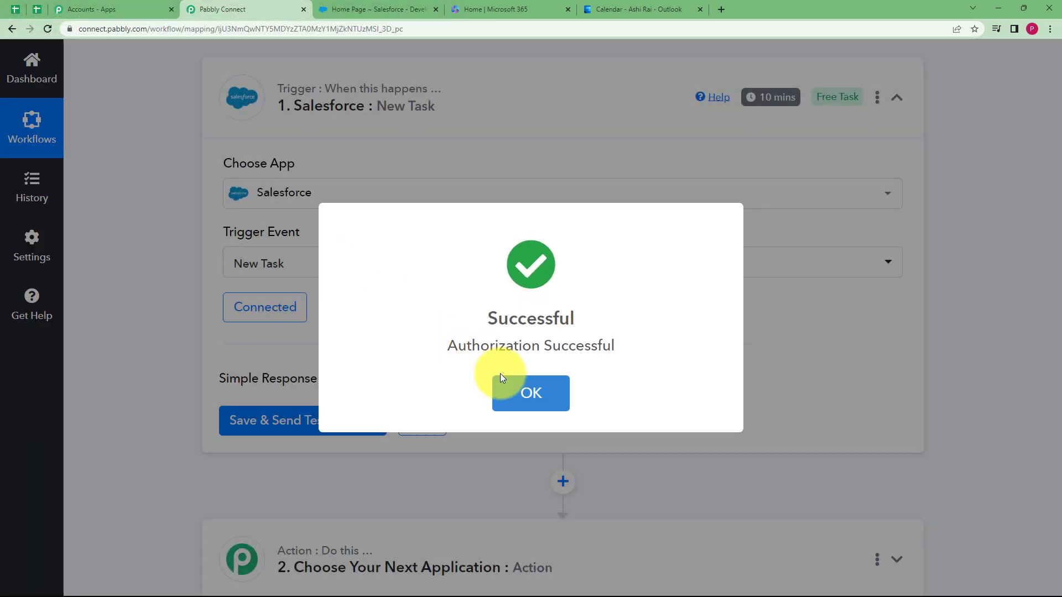
{"action": "left_click", "coordinate": [512, 389]}
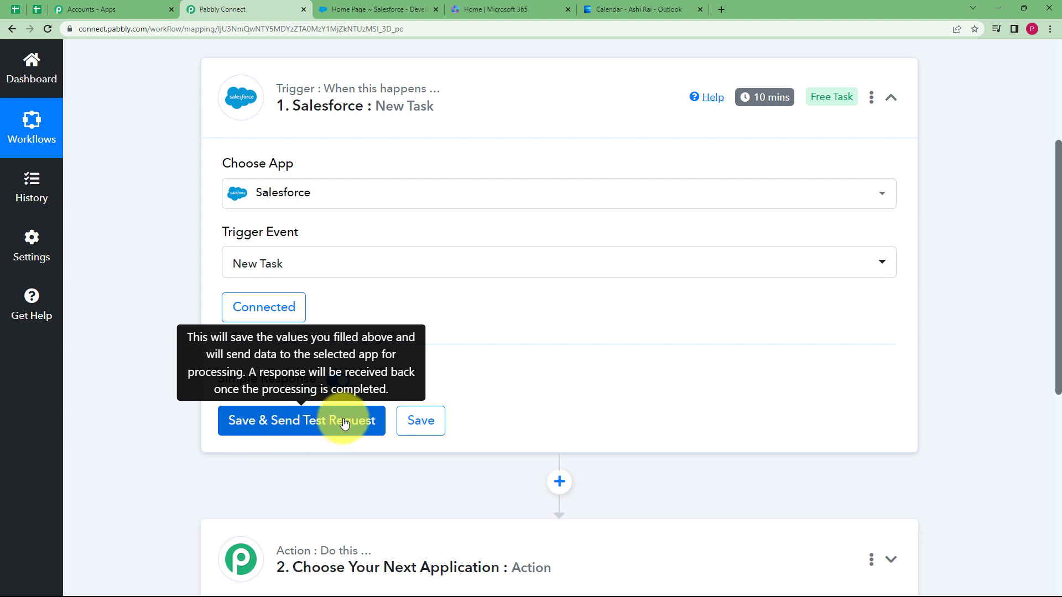
Save the Salesforce trigger with a test request and examine the task data in the received response
{"action": "left_click", "coordinate": [305, 422]}
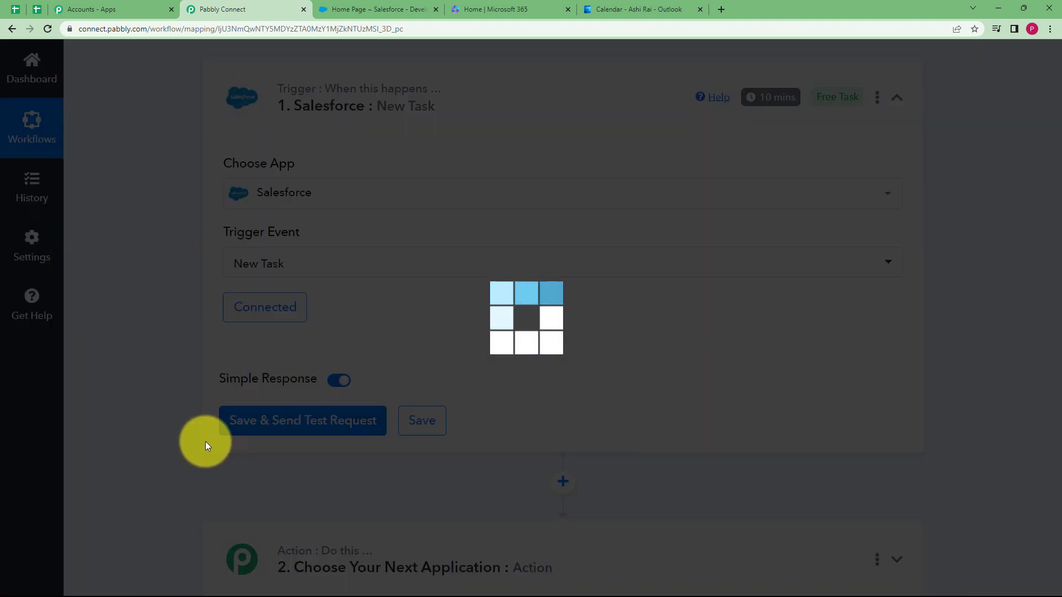
{"action": "scroll", "coordinate": [688, 451], "scroll_direction": "down", "scroll_amount": 3}
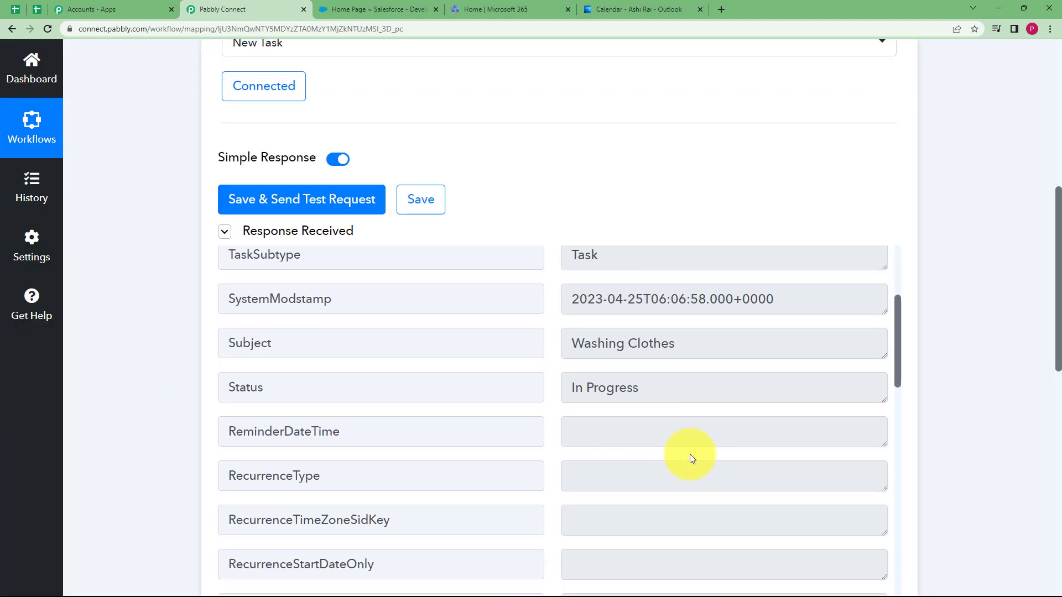
{"action": "scroll", "coordinate": [689, 451], "scroll_direction": "up", "scroll_amount": 3}
{"action": "scroll", "coordinate": [177, 422], "scroll_direction": "up", "scroll_amount": 4}
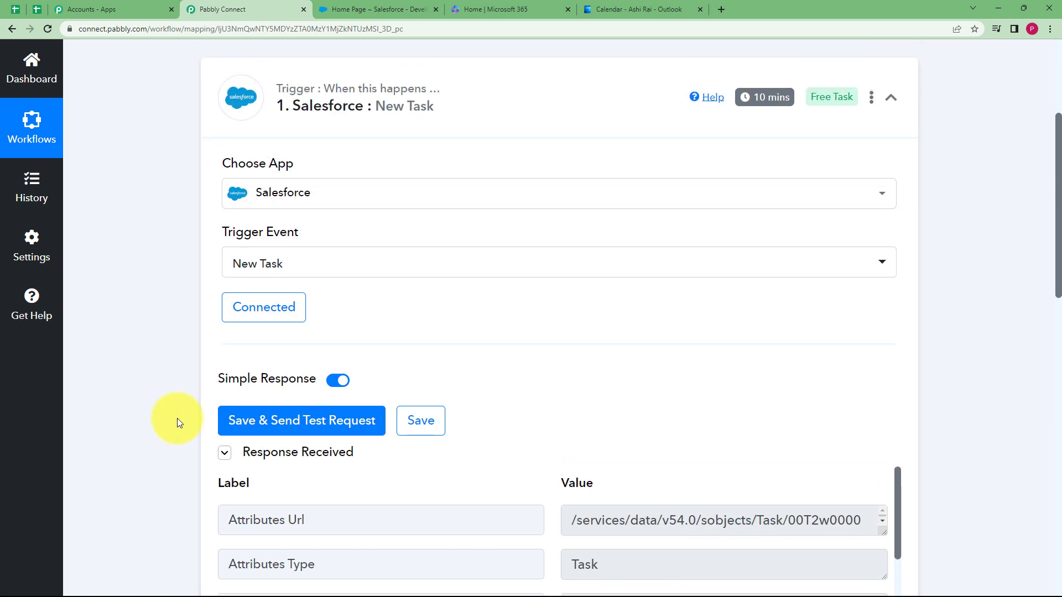
Switch to Salesforce and open the record of the fifteenth contact in the recent contacts list
{"action": "left_click", "coordinate": [402, 7]}
{"action": "left_click", "coordinate": [330, 121]}
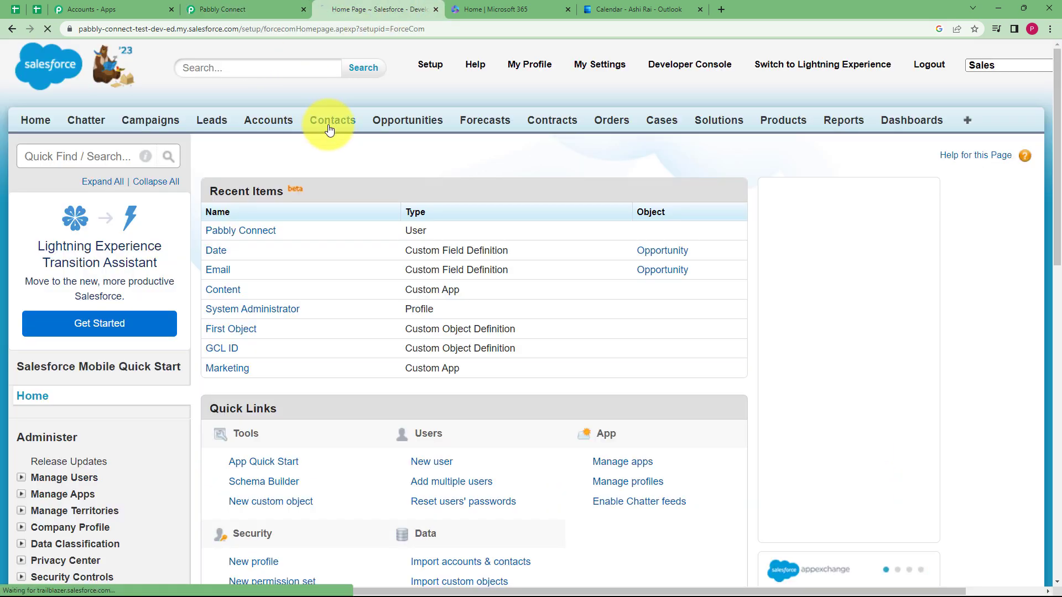
{"action": "scroll", "coordinate": [361, 312], "scroll_direction": "down", "scroll_amount": 2}
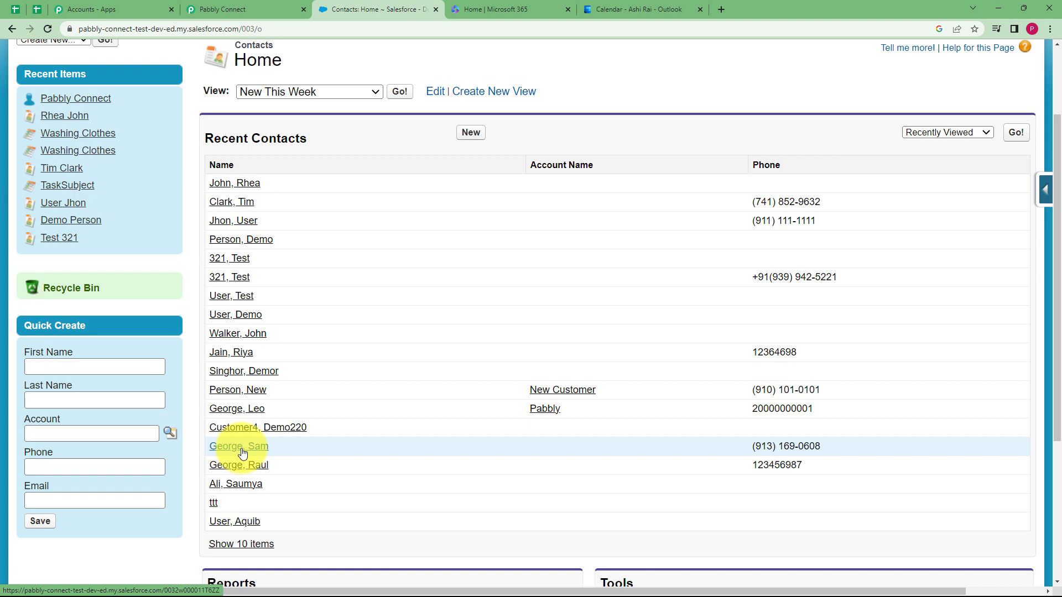
{"action": "scroll", "coordinate": [430, 291], "scroll_direction": "down", "scroll_amount": 3}
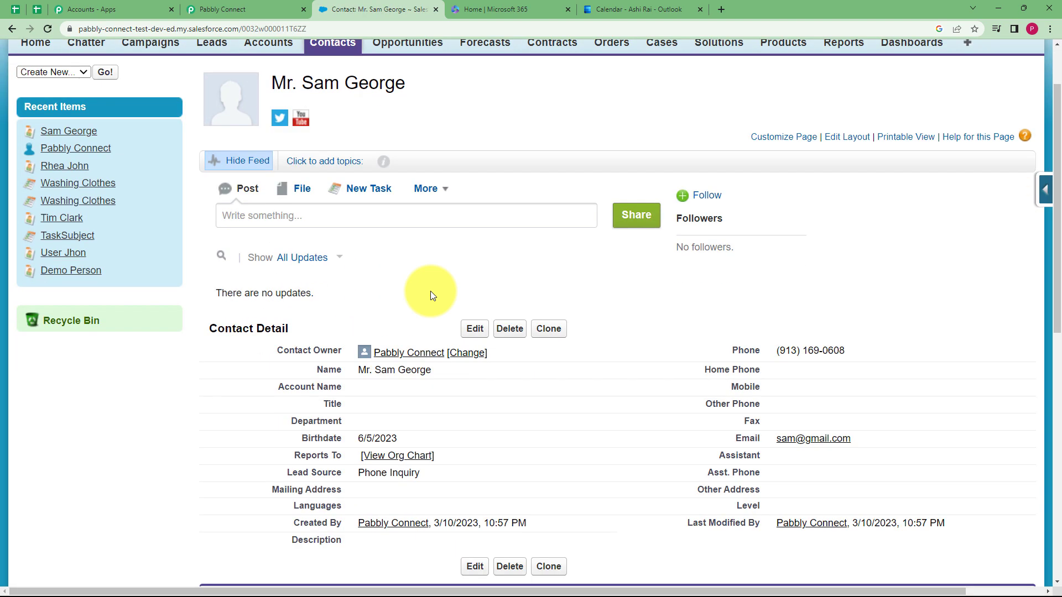
Create a task for this contact with subject Prepare Presentation, due date 4/28/2023 and status In Progress
{"action": "left_click", "coordinate": [384, 156]}
{"action": "left_click", "coordinate": [348, 204]}
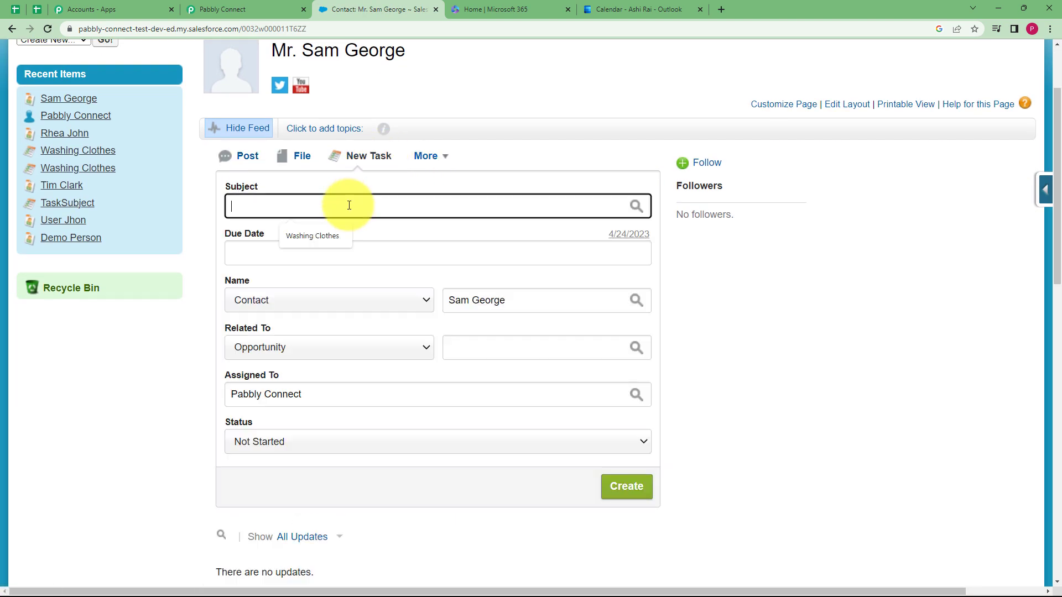
{"action": "left_click", "coordinate": [316, 250]}
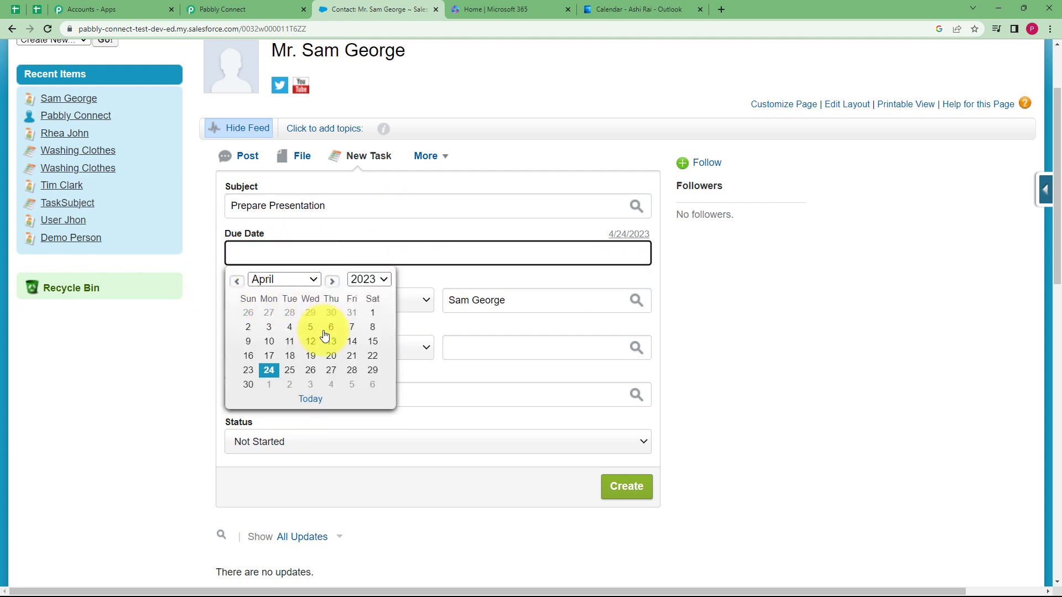
{"action": "left_click", "coordinate": [352, 371]}
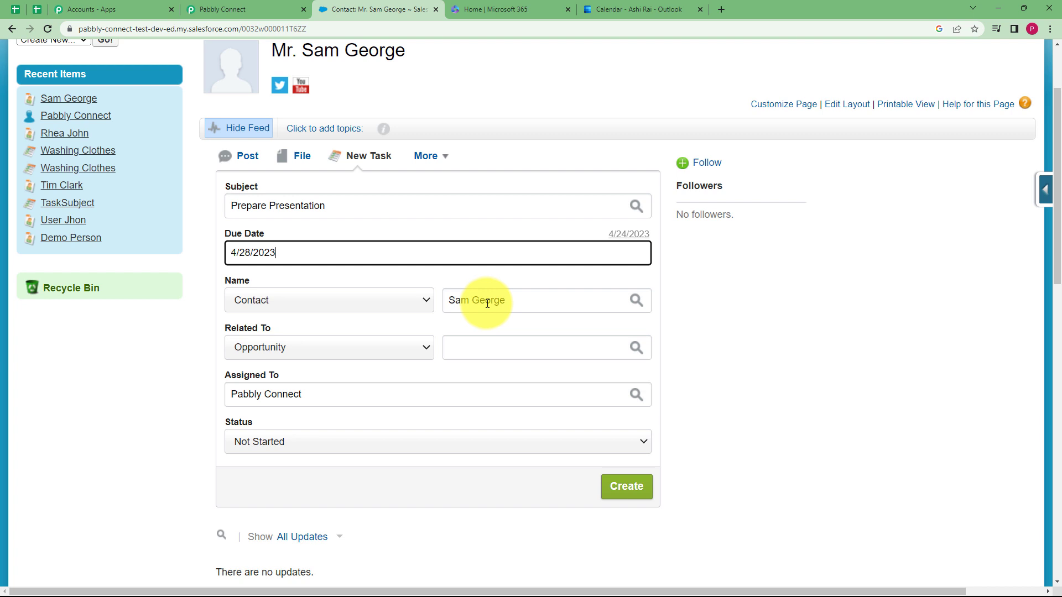
{"action": "left_click", "coordinate": [282, 437]}
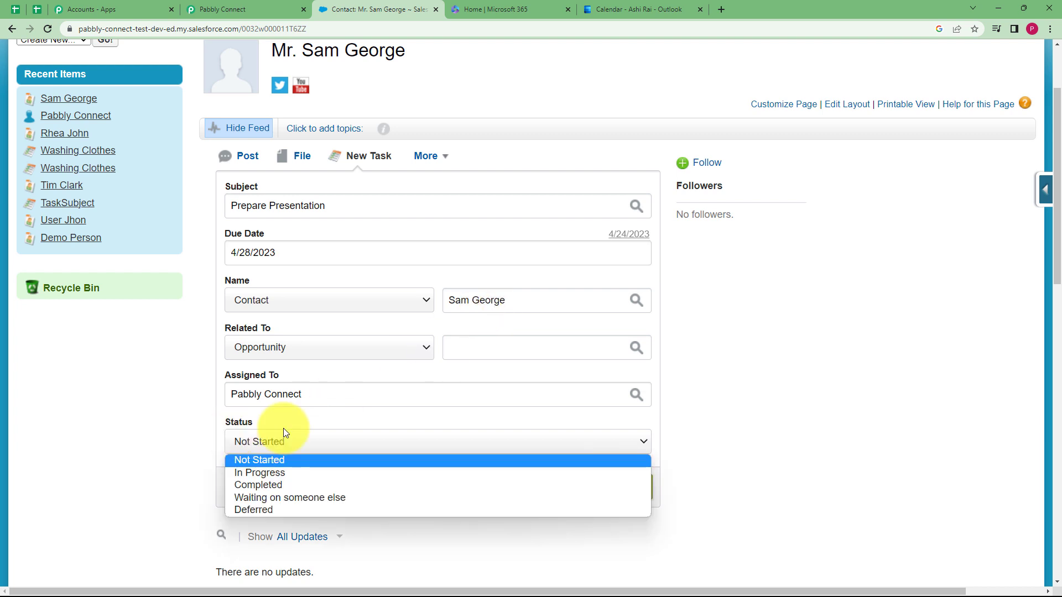
{"action": "left_click", "coordinate": [283, 474]}
{"action": "left_click", "coordinate": [625, 493]}
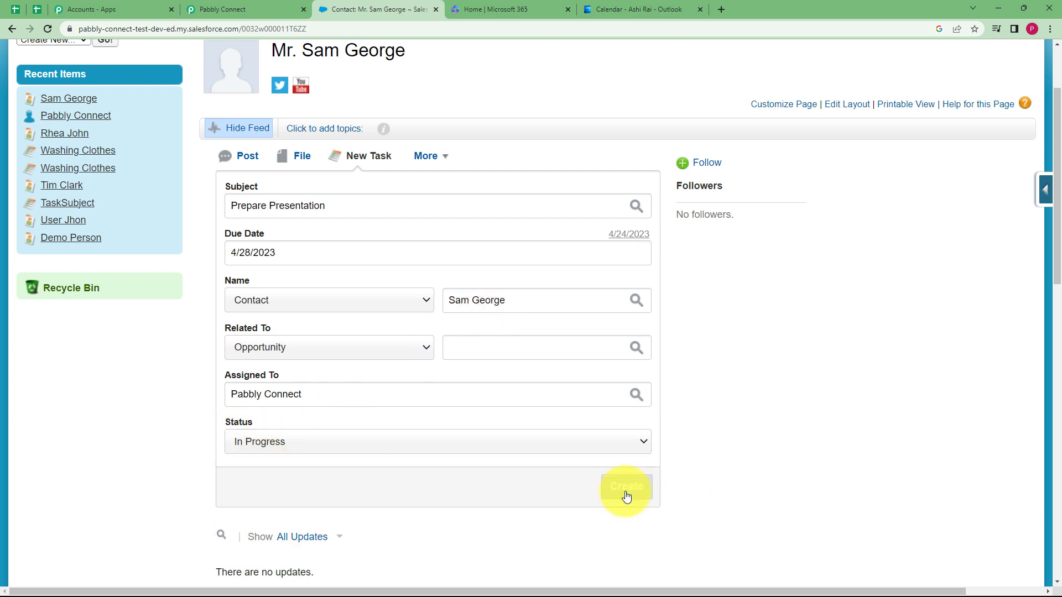
{"action": "scroll", "coordinate": [624, 481], "scroll_direction": "down", "scroll_amount": 6}
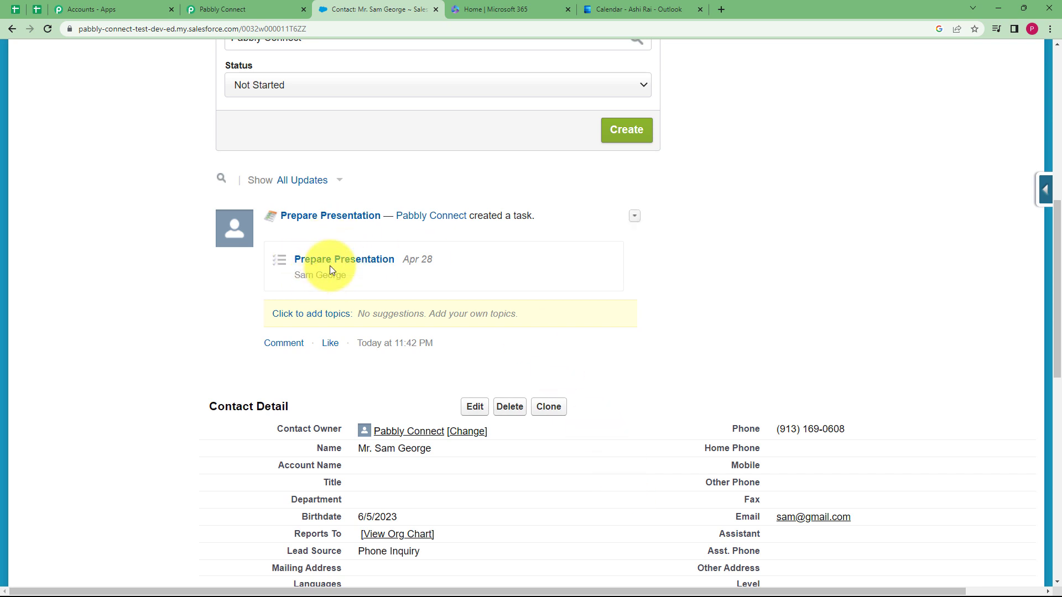
Resend the Salesforce trigger's test request in Pabbly Connect and examine the new task's subject, status and activity date in the response
{"action": "left_click", "coordinate": [246, 9]}
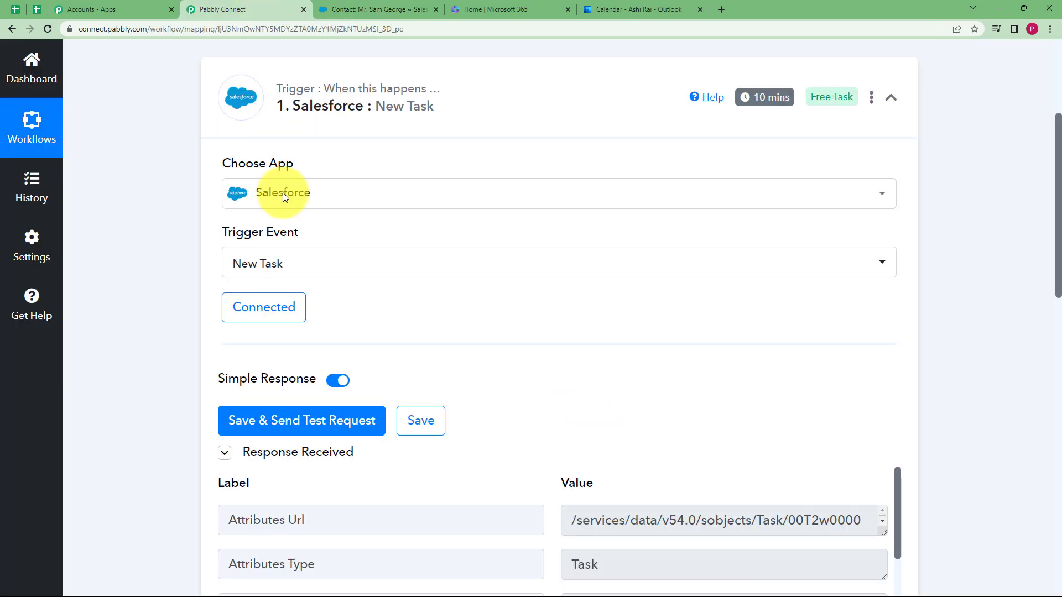
{"action": "left_click", "coordinate": [324, 423]}
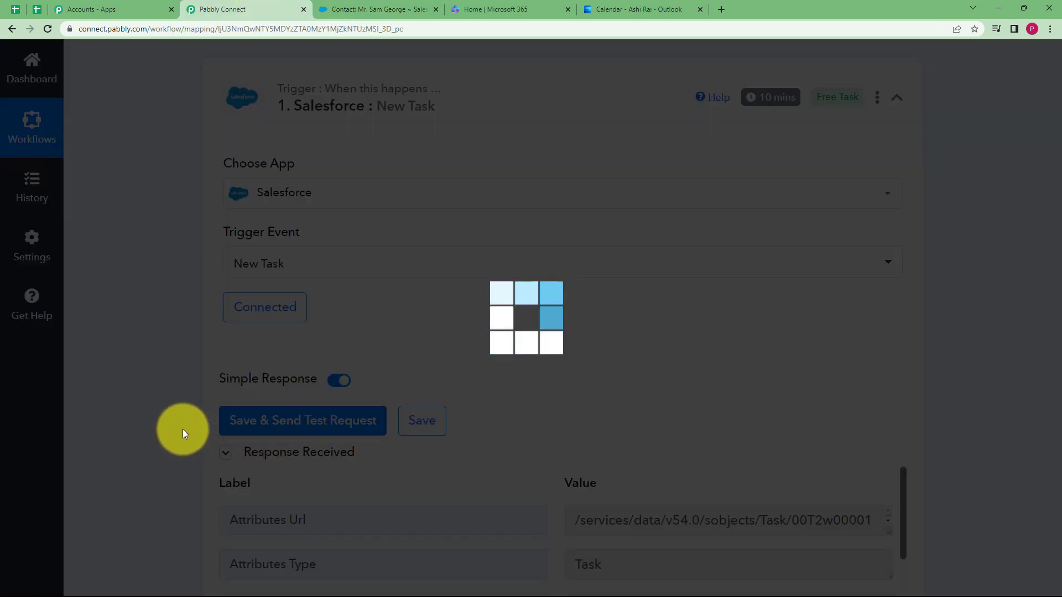
{"action": "scroll", "coordinate": [181, 424], "scroll_direction": "down", "scroll_amount": 4}
{"action": "scroll", "coordinate": [699, 406], "scroll_direction": "down", "scroll_amount": 2}
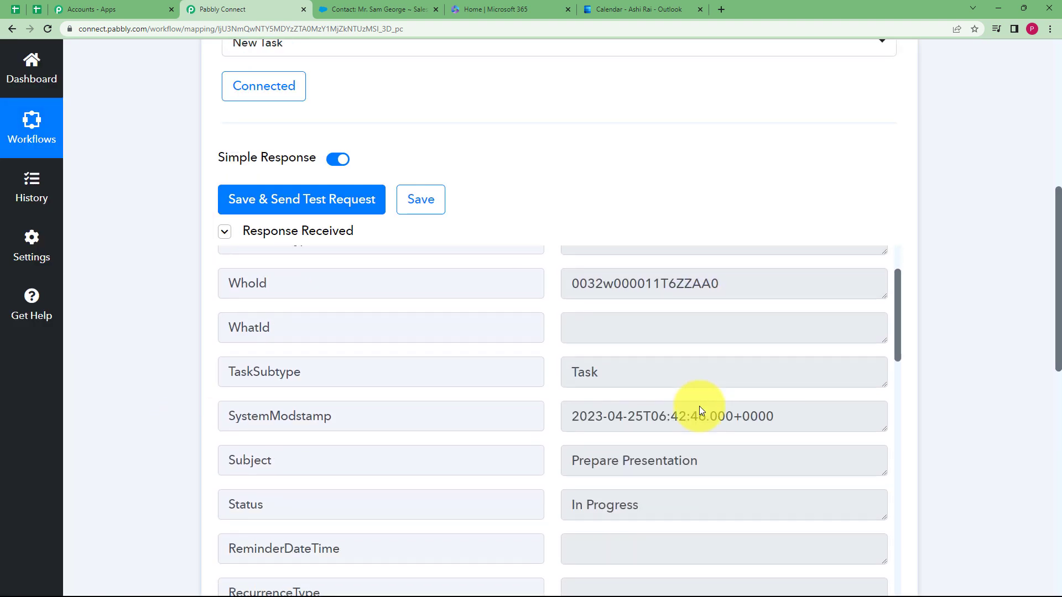
{"action": "scroll", "coordinate": [699, 406], "scroll_direction": "down", "scroll_amount": 1}
{"action": "left_click_drag", "start_coordinate": [581, 454], "coordinate": [548, 468]}
{"action": "scroll", "coordinate": [719, 451], "scroll_direction": "down", "scroll_amount": 1}
{"action": "scroll", "coordinate": [627, 444], "scroll_direction": "down", "scroll_amount": 20}
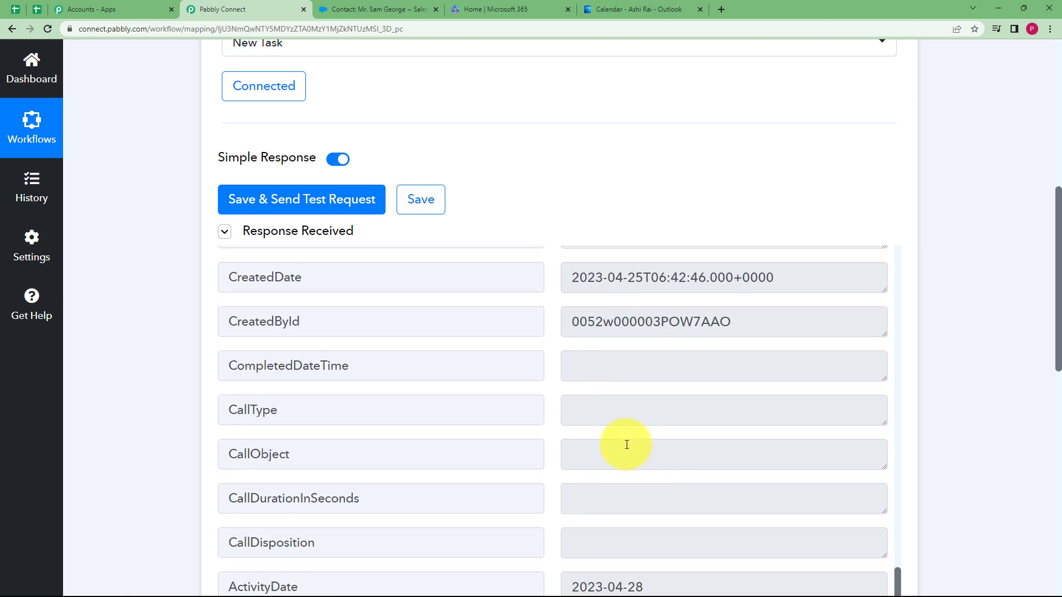
{"action": "scroll", "coordinate": [111, 431], "scroll_direction": "down", "scroll_amount": 3}
{"action": "left_click_drag", "start_coordinate": [711, 431], "coordinate": [533, 441]}
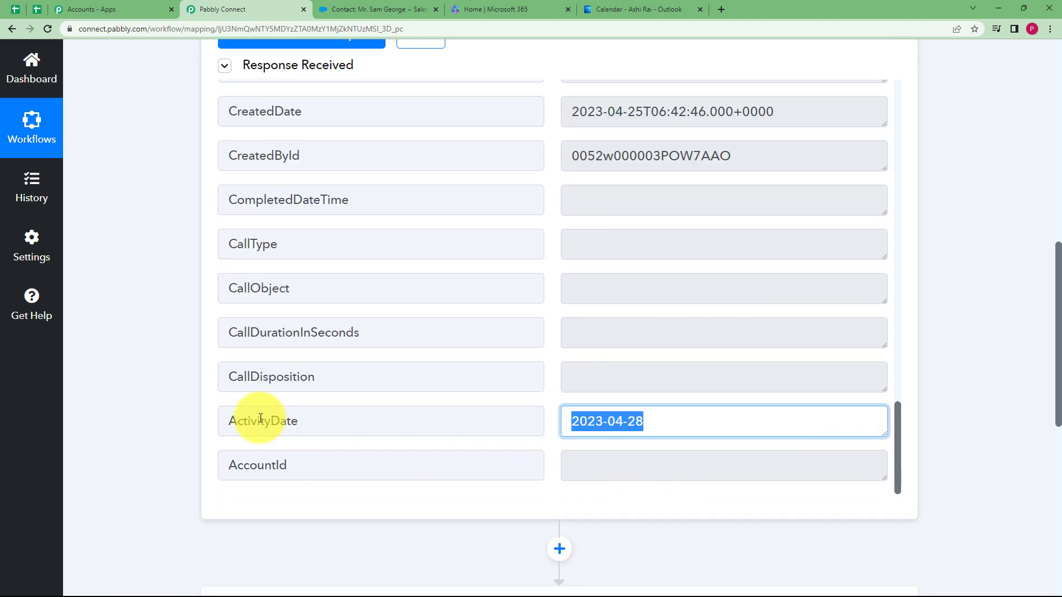
{"action": "left_click", "coordinate": [149, 383]}
{"action": "scroll", "coordinate": [148, 383], "scroll_direction": "up", "scroll_amount": 3}
{"action": "scroll", "coordinate": [148, 383], "scroll_direction": "up", "scroll_amount": 10}
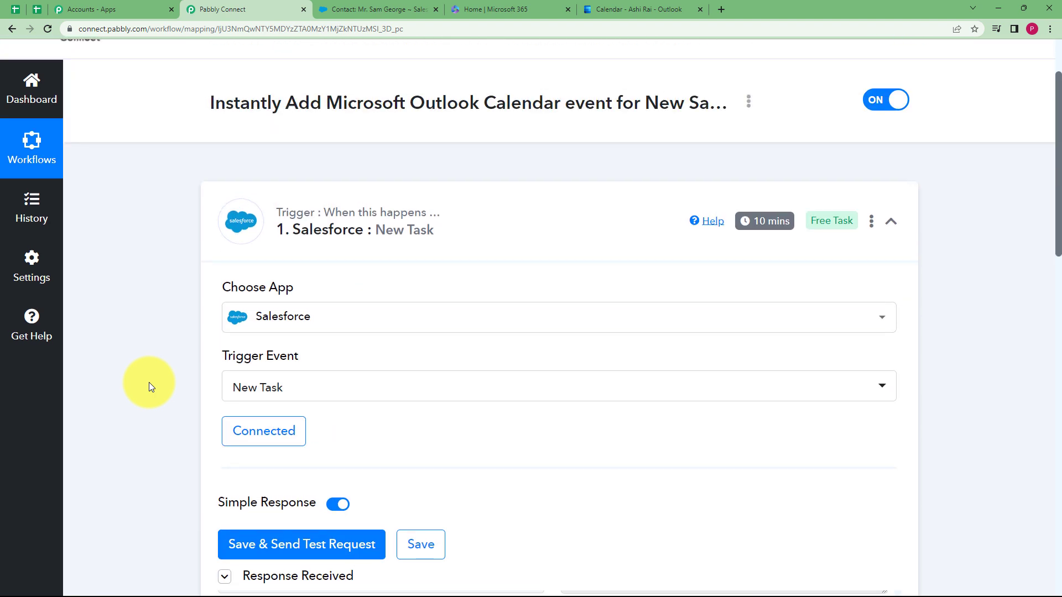
{"action": "left_click", "coordinate": [346, 343]}
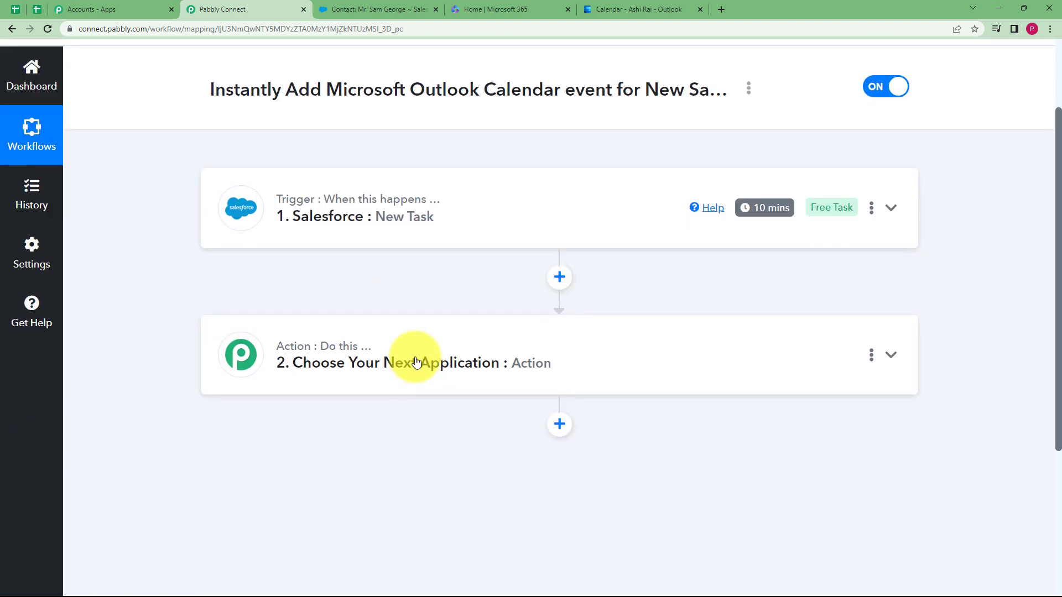
Set the workflow's action app to Microsoft Office 365 with Create Event in Calendar as the action event
{"action": "left_click", "coordinate": [636, 9]}
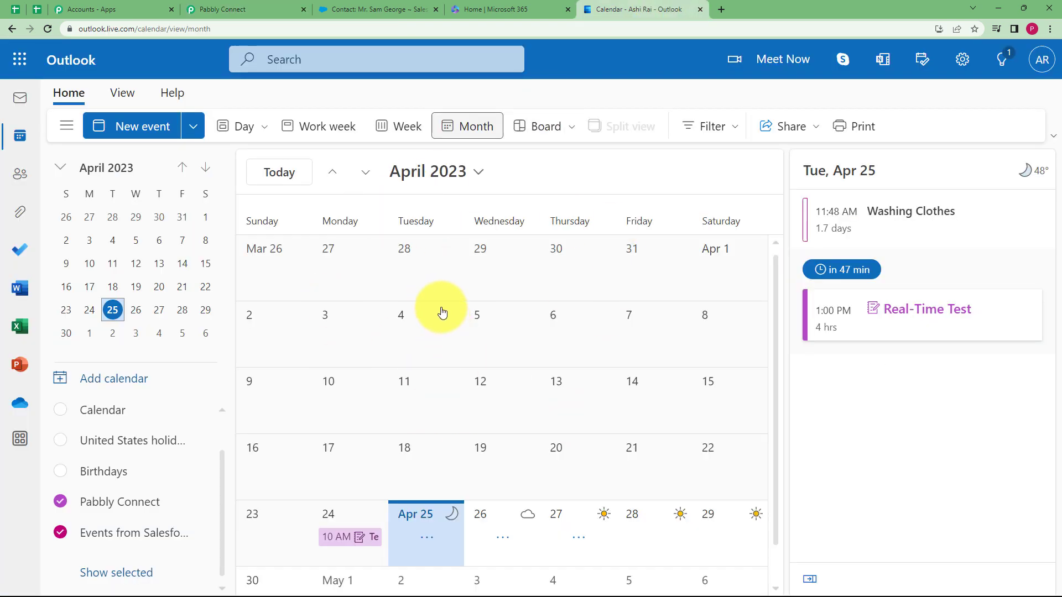
{"action": "left_click", "coordinate": [193, 9]}
{"action": "left_click", "coordinate": [377, 362]}
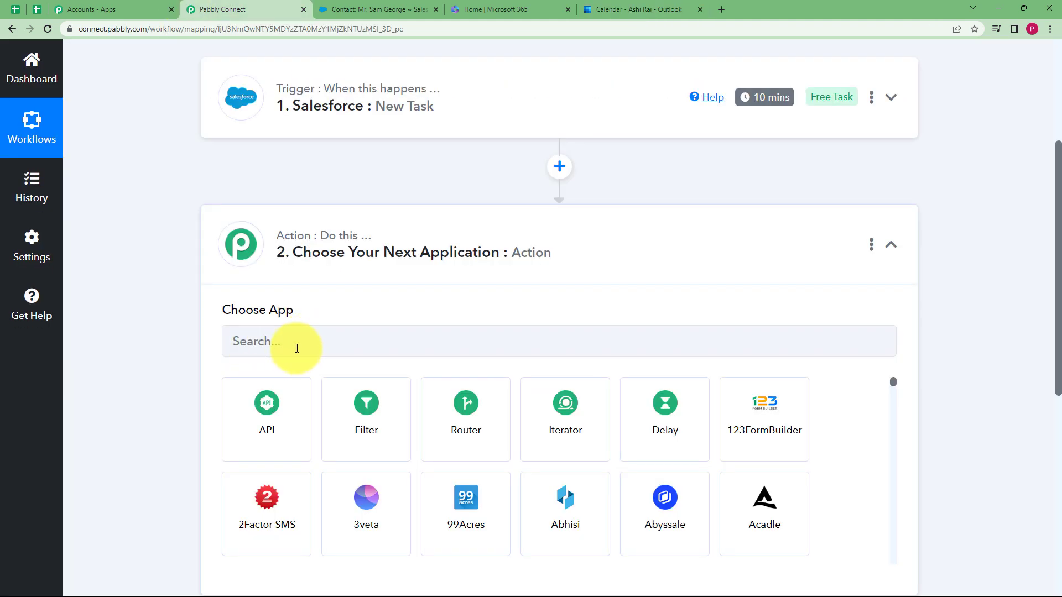
{"action": "left_click", "coordinate": [297, 347]}
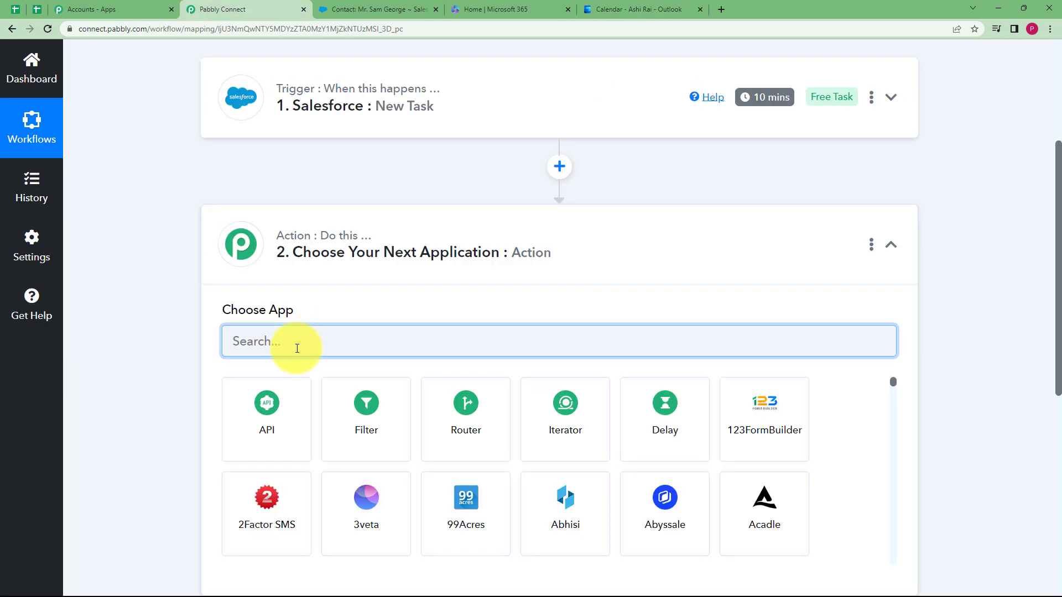
{"action": "type", "text": "microsoft"}
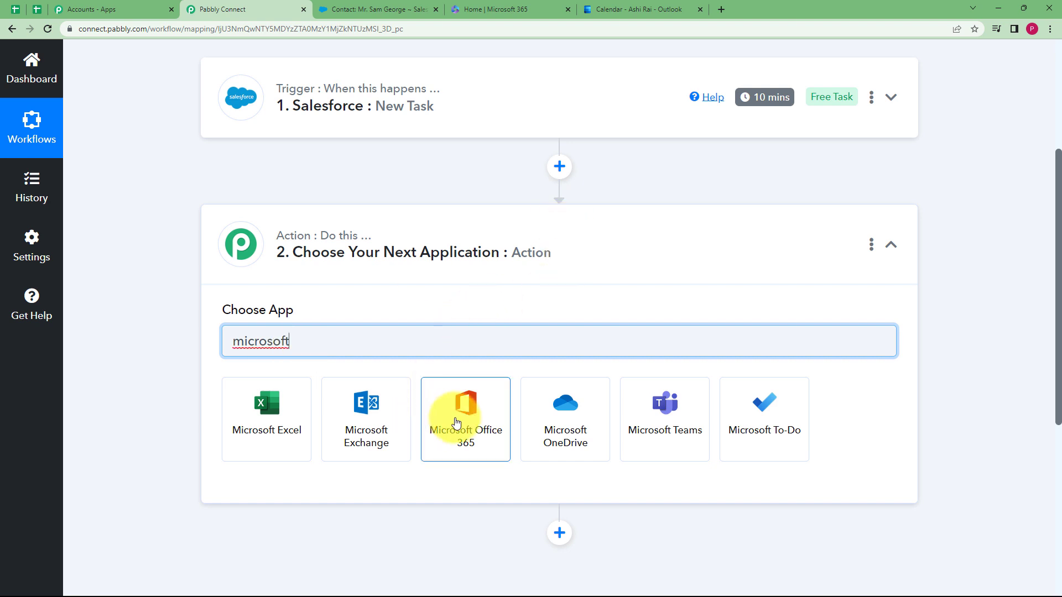
{"action": "left_click", "coordinate": [456, 422]}
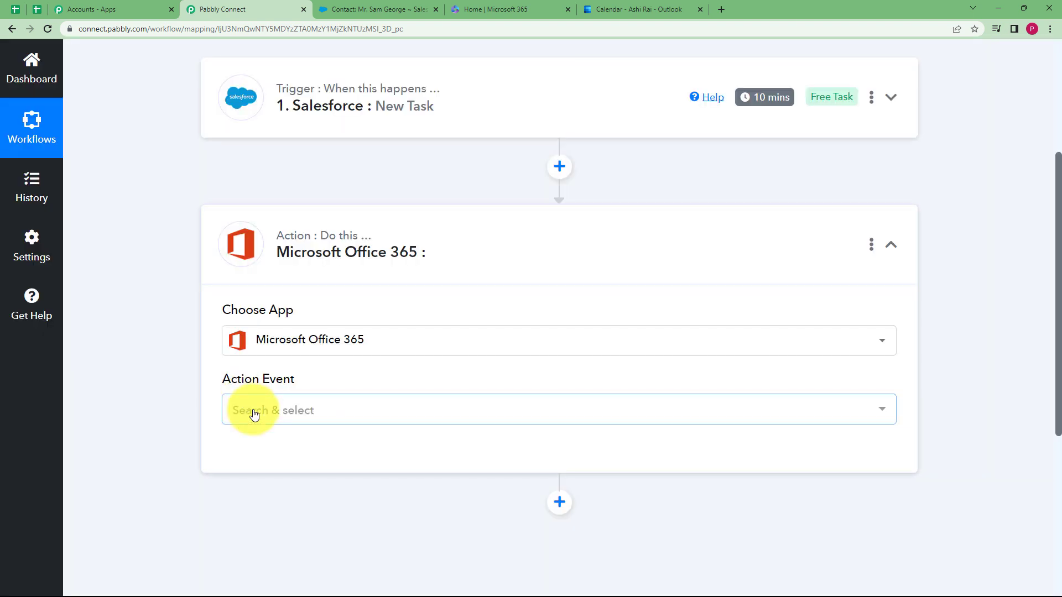
{"action": "left_click", "coordinate": [254, 414]}
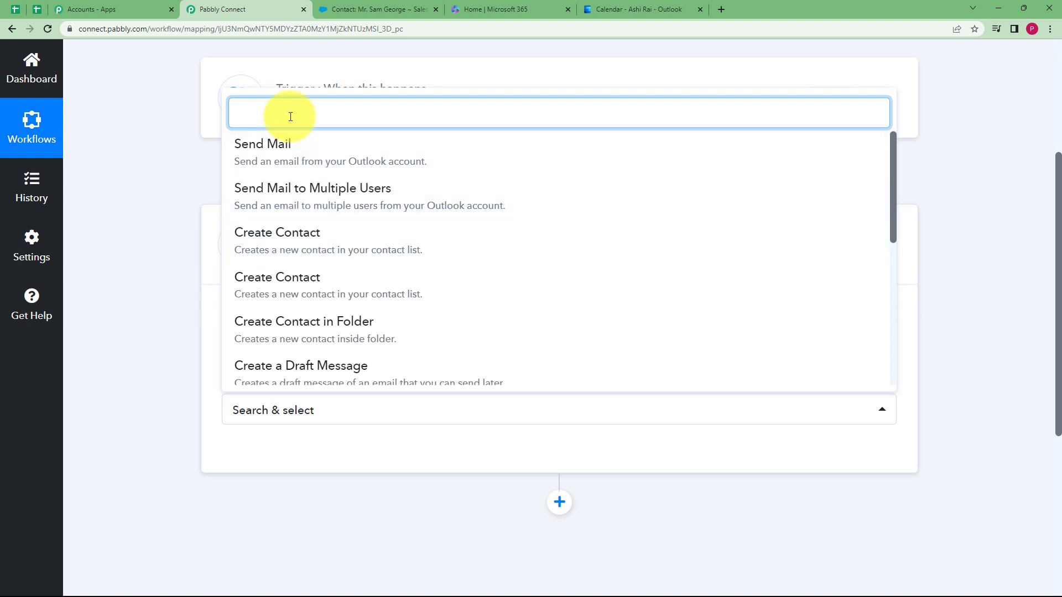
{"action": "type", "text": "event"}
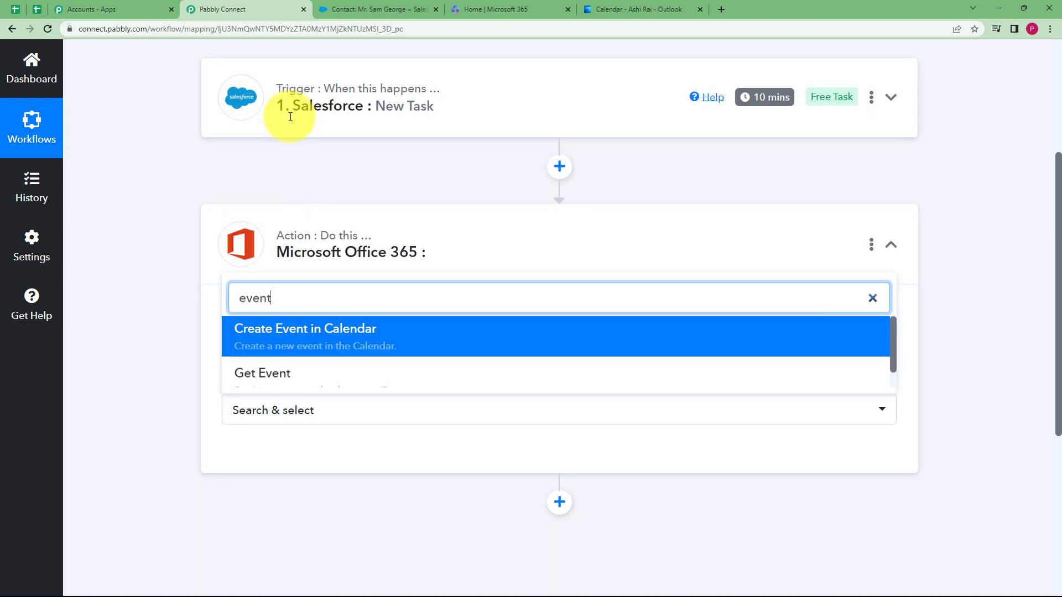
{"action": "left_click", "coordinate": [249, 339]}
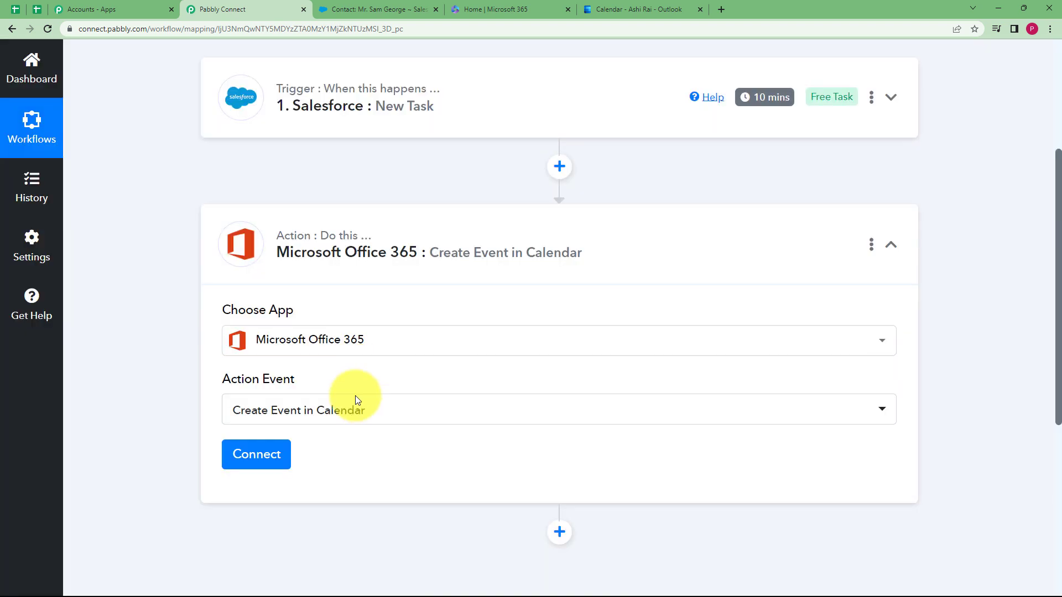
Add a new Microsoft Office 365 connection to the action and grant Pabbly Connect the requested account permissions
{"action": "left_click", "coordinate": [272, 464]}
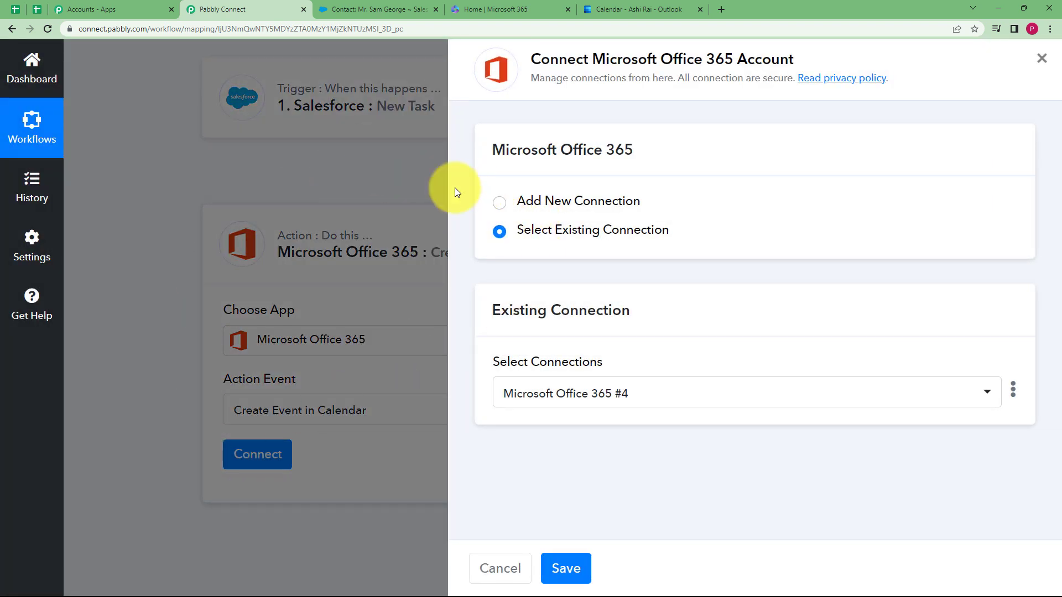
{"action": "left_click", "coordinate": [512, 201]}
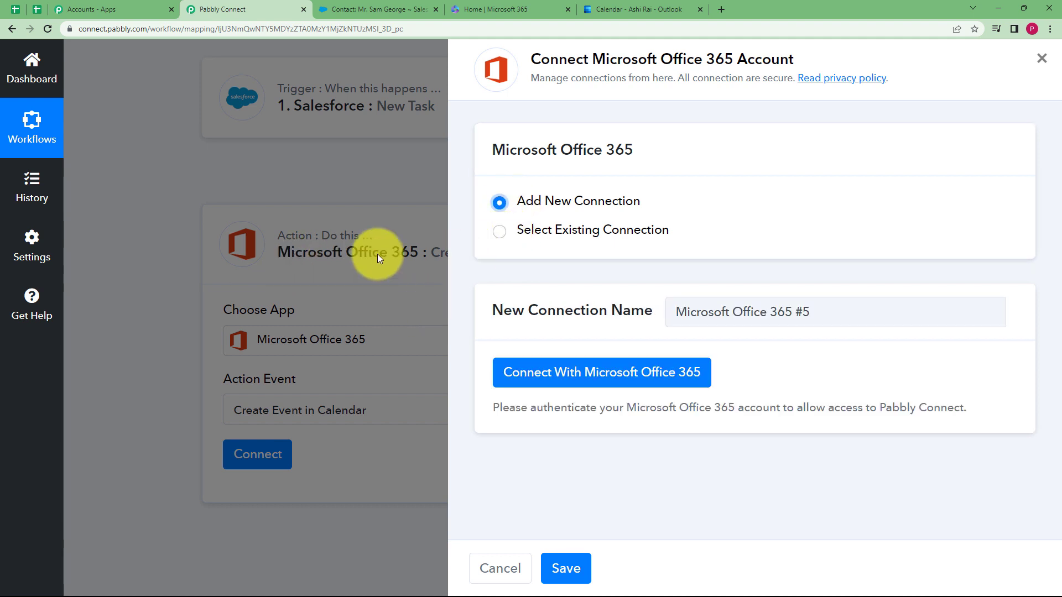
{"action": "left_click", "coordinate": [501, 372]}
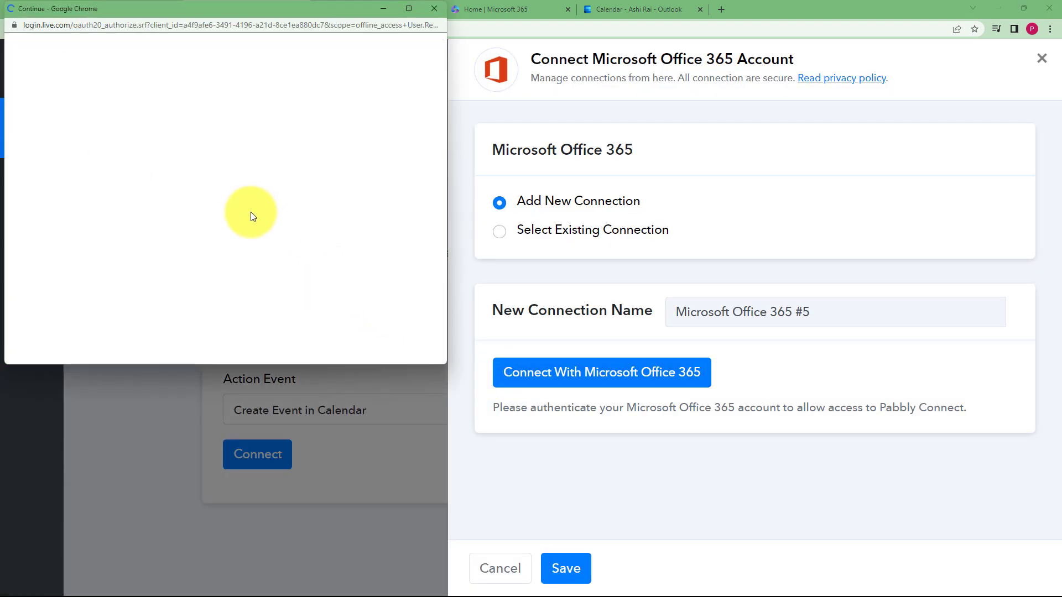
{"action": "scroll", "coordinate": [256, 219], "scroll_direction": "down", "scroll_amount": 8}
{"action": "scroll", "coordinate": [263, 235], "scroll_direction": "down", "scroll_amount": 1}
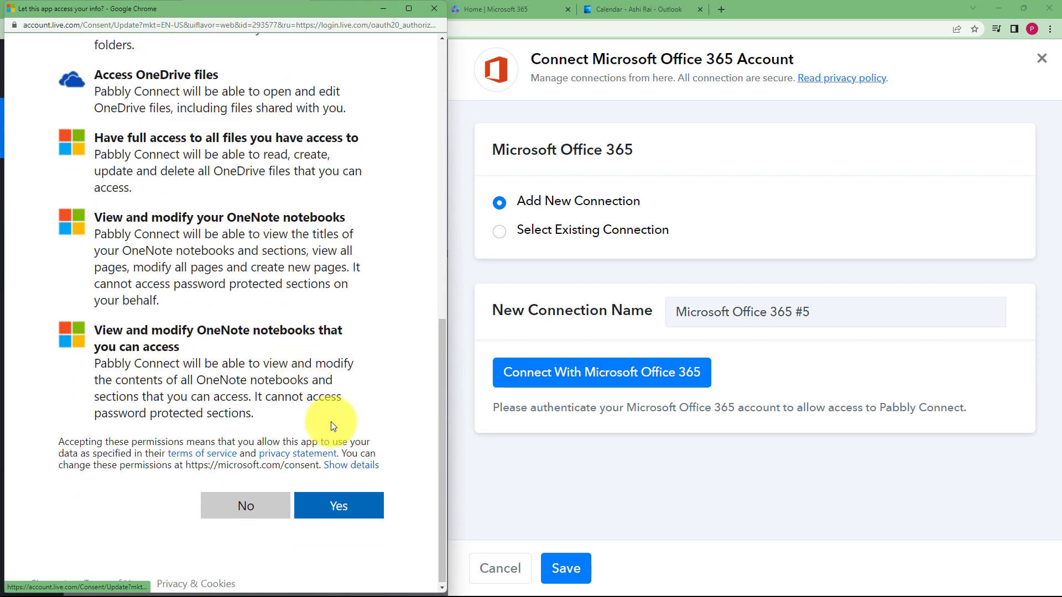
{"action": "left_click", "coordinate": [335, 508]}
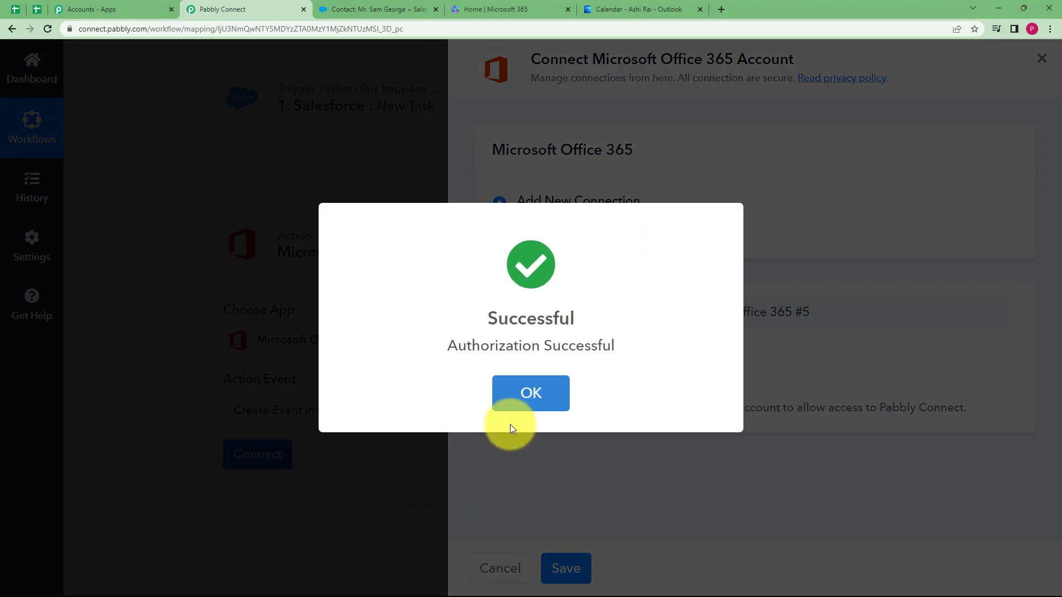
{"action": "left_click", "coordinate": [514, 399]}
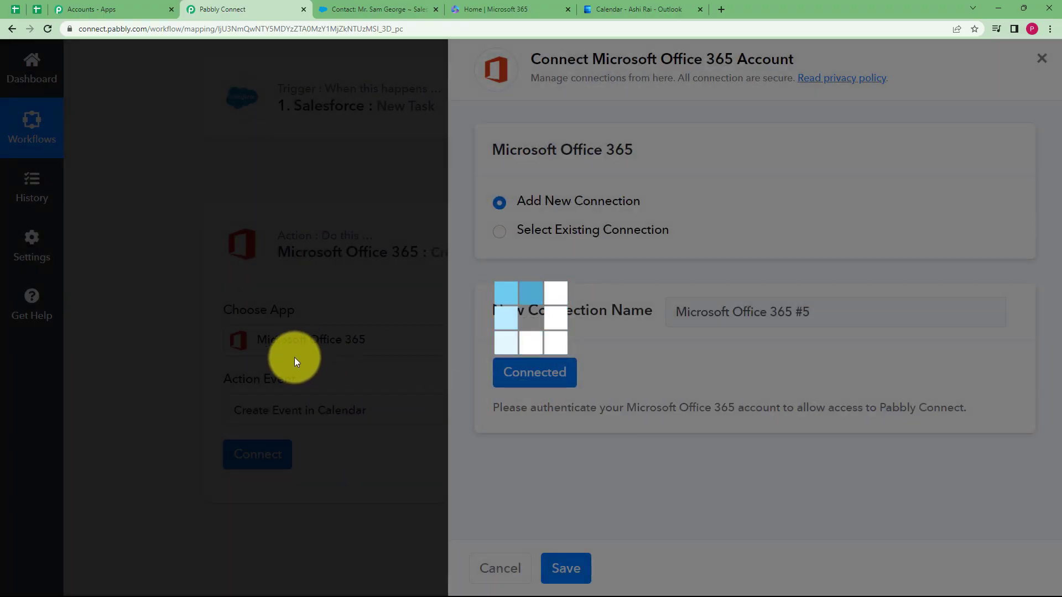
Examine the date format required by the event action's start date and compare it with the ActivityDate in the Salesforce trigger response
{"action": "left_click", "coordinate": [171, 397]}
{"action": "scroll", "coordinate": [174, 390], "scroll_direction": "down", "scroll_amount": 12}
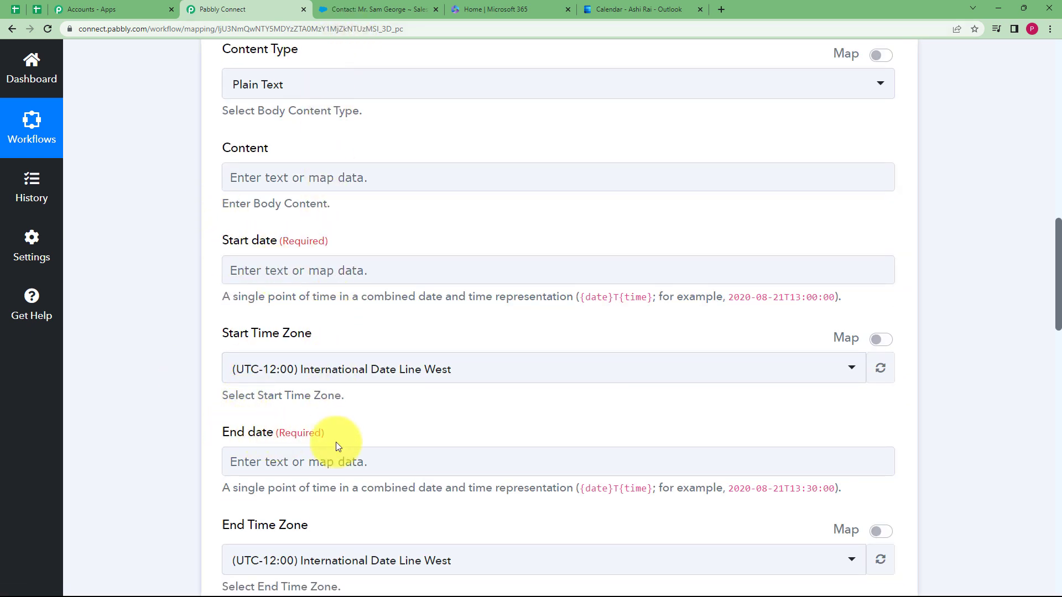
{"action": "left_click_drag", "start_coordinate": [719, 298], "coordinate": [847, 300]}
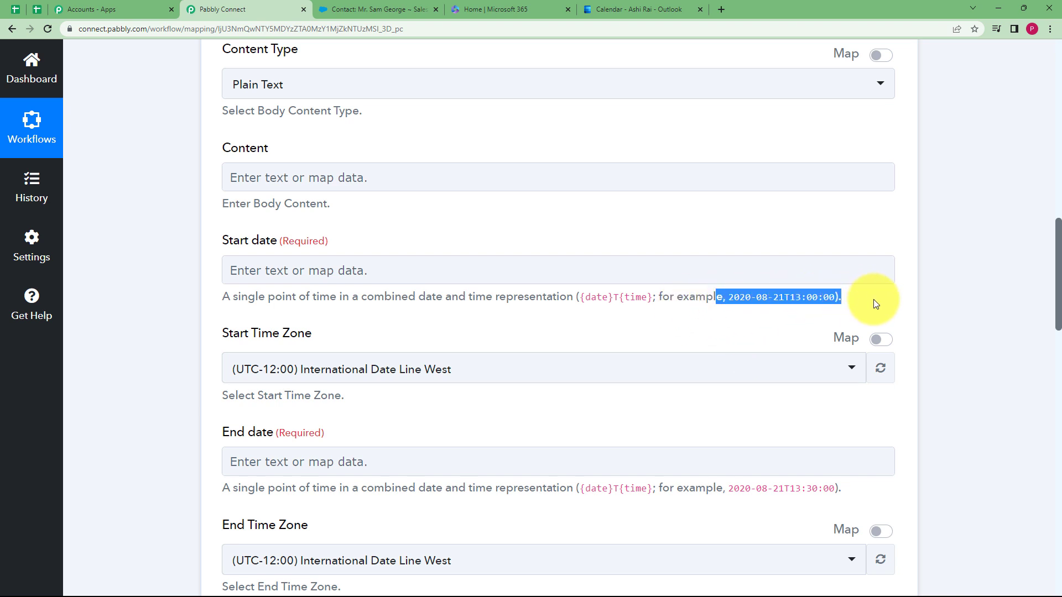
{"action": "left_click", "coordinate": [784, 314]}
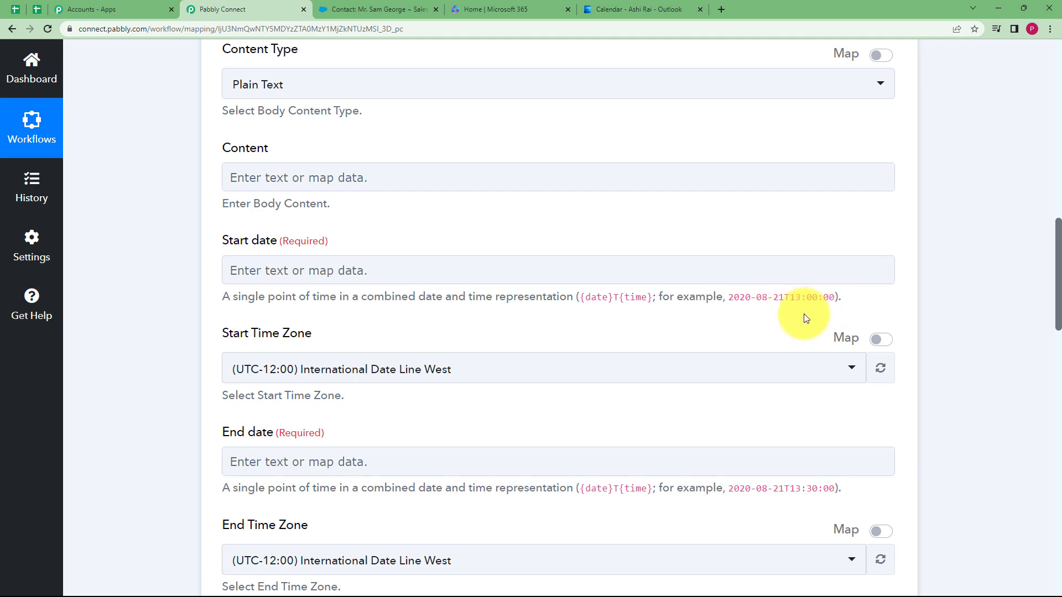
{"action": "scroll", "coordinate": [264, 261], "scroll_direction": "up", "scroll_amount": 15}
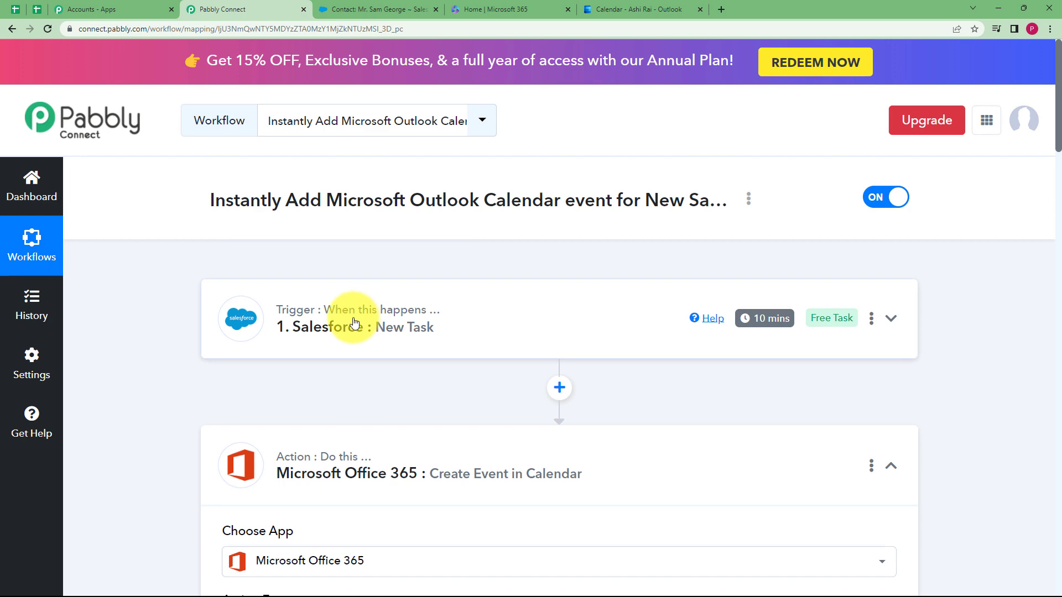
{"action": "left_click", "coordinate": [351, 315]}
{"action": "scroll", "coordinate": [138, 340], "scroll_direction": "down", "scroll_amount": 10}
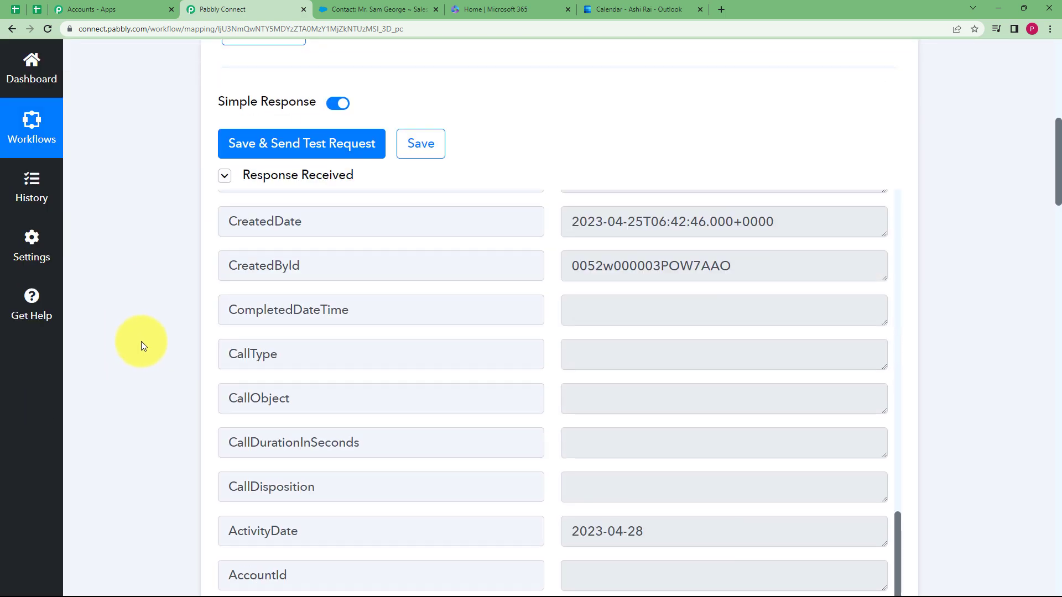
Collapse the Office 365 action and the Salesforce trigger, and insert a new action step between them
{"action": "left_click_drag", "start_coordinate": [697, 261], "coordinate": [523, 268]}
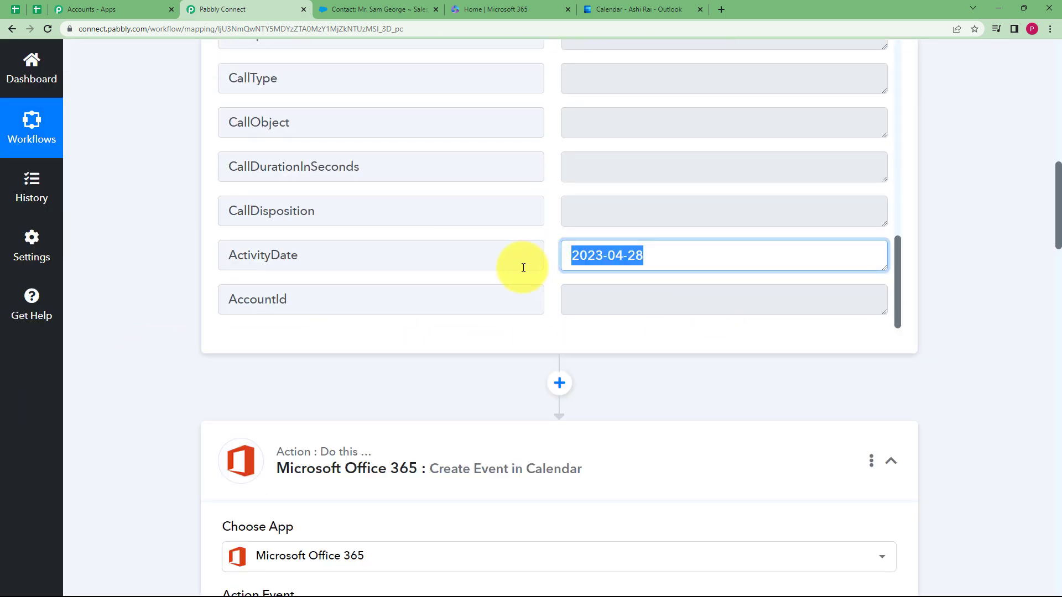
{"action": "left_click", "coordinate": [500, 437]}
{"action": "scroll", "coordinate": [214, 317], "scroll_direction": "up", "scroll_amount": 9}
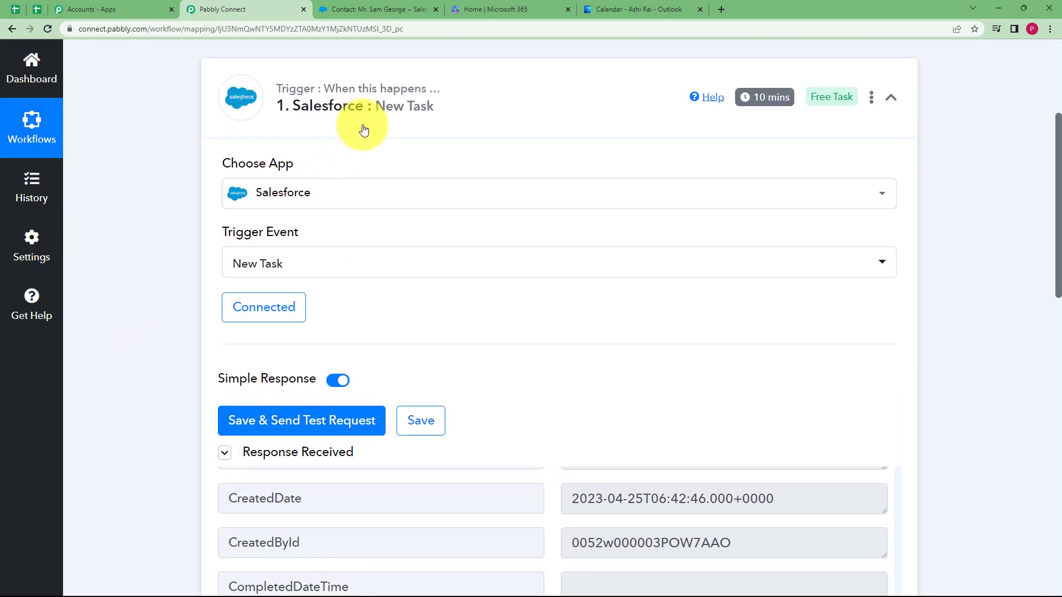
{"action": "left_click", "coordinate": [354, 131]}
{"action": "scroll", "coordinate": [175, 249], "scroll_direction": "down", "scroll_amount": 2}
{"action": "left_click", "coordinate": [559, 63]}
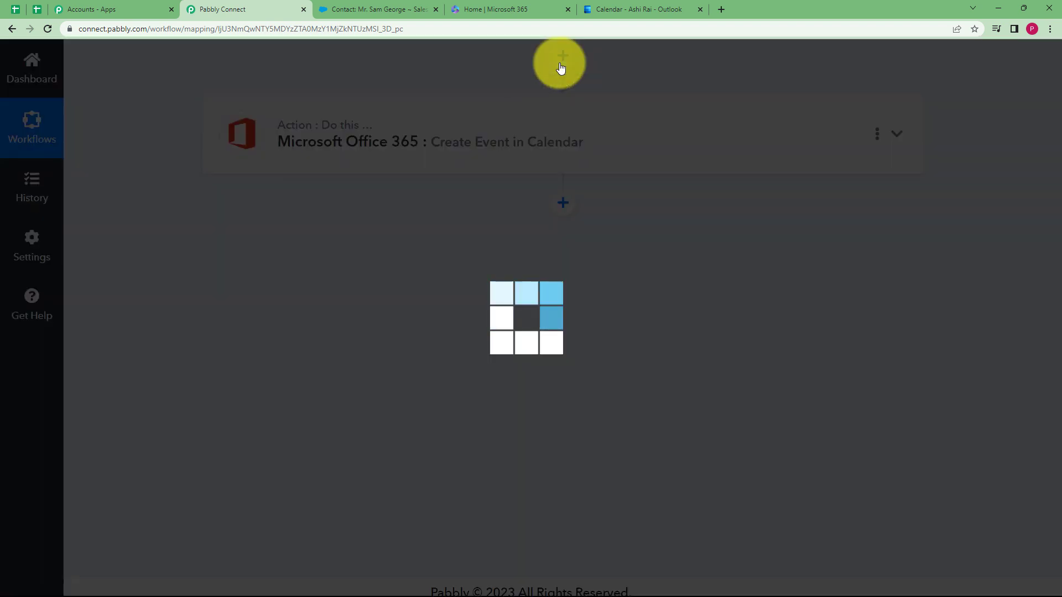
Set the new action's app to Date/Time Formatter by Pabbly with Format Date Only as the action event, and connect it
{"action": "scroll", "coordinate": [428, 219], "scroll_direction": "up", "scroll_amount": 2}
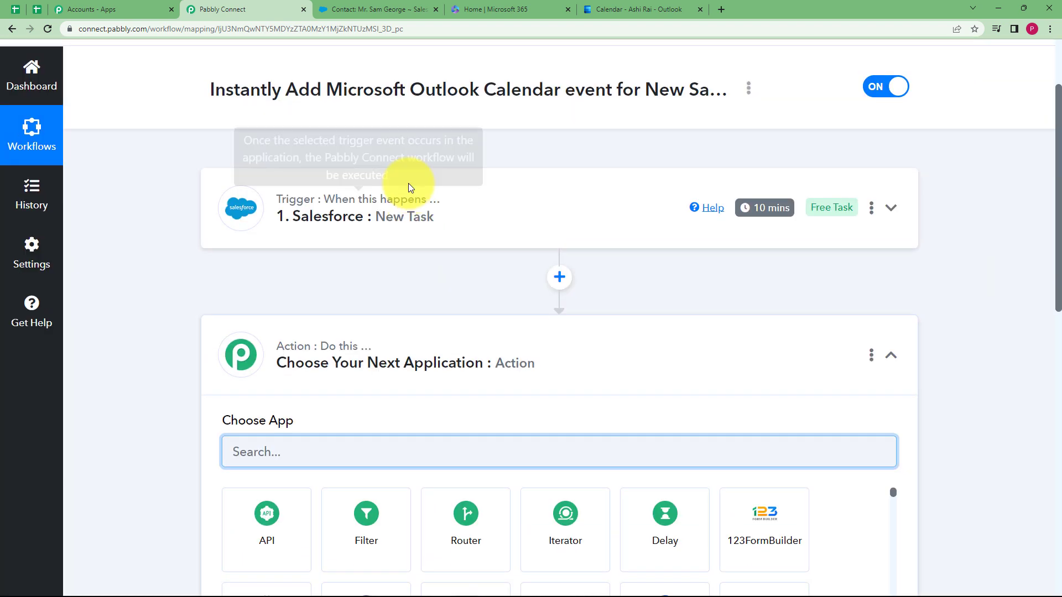
{"action": "scroll", "coordinate": [325, 290], "scroll_direction": "down", "scroll_amount": 4}
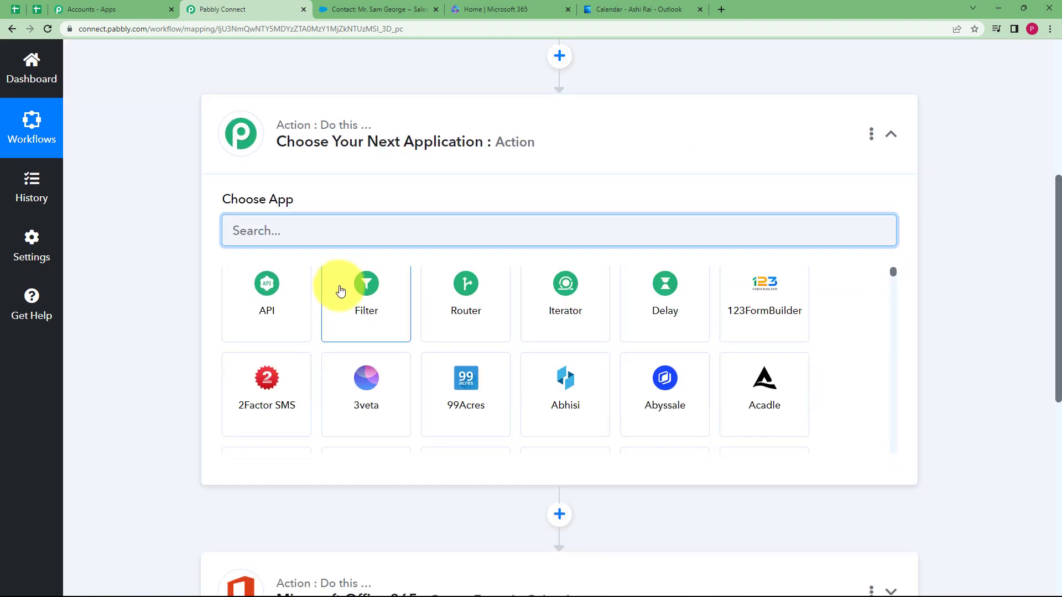
{"action": "scroll", "coordinate": [339, 284], "scroll_direction": "down", "scroll_amount": 3}
{"action": "scroll", "coordinate": [332, 437], "scroll_direction": "down", "scroll_amount": 3}
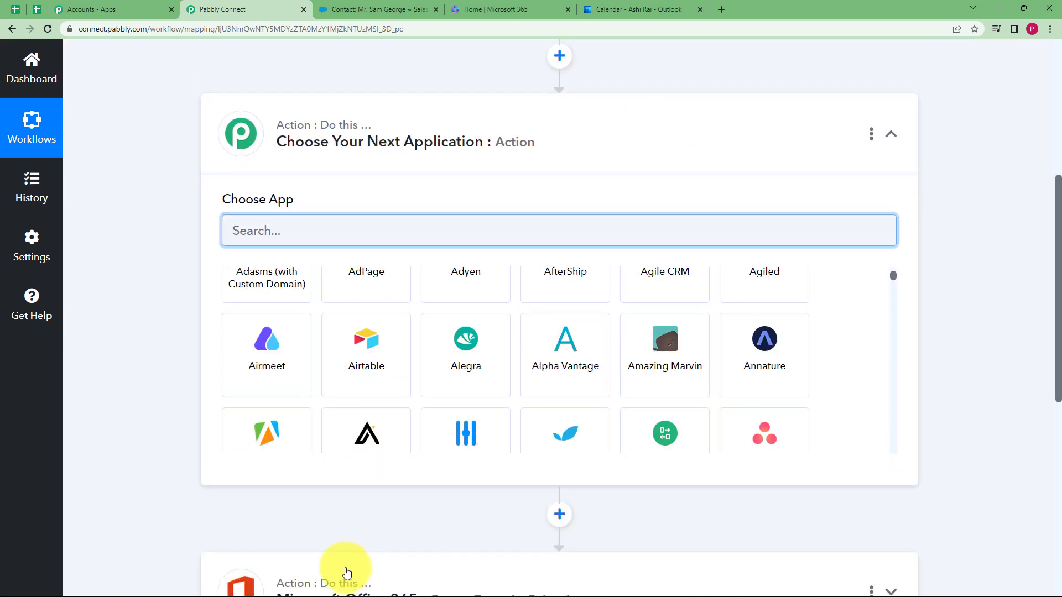
{"action": "scroll", "coordinate": [289, 379], "scroll_direction": "down", "scroll_amount": 4}
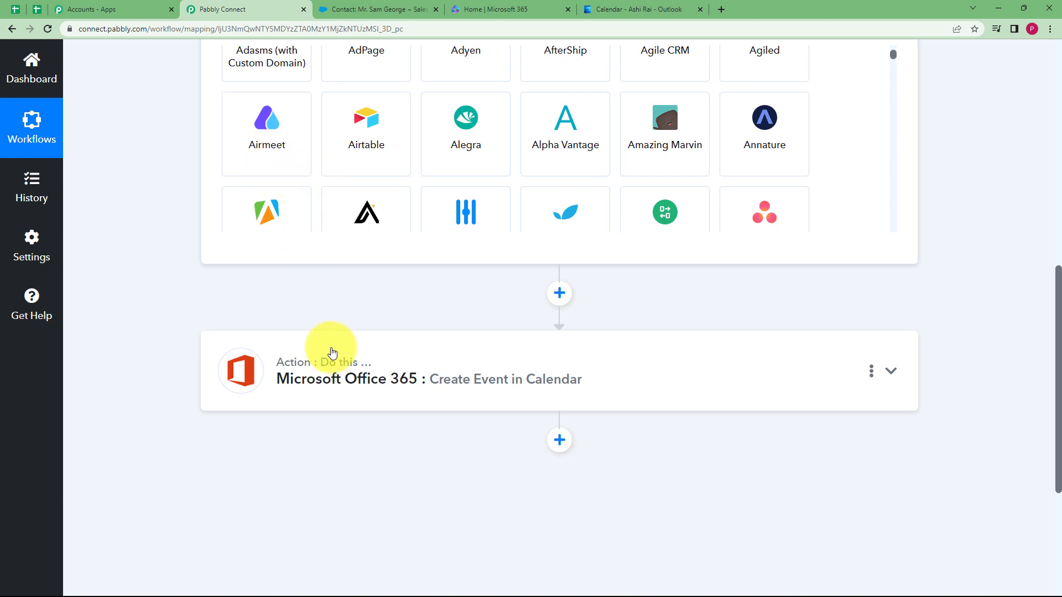
{"action": "scroll", "coordinate": [327, 301], "scroll_direction": "up", "scroll_amount": 4}
{"action": "type", "text": "date"}
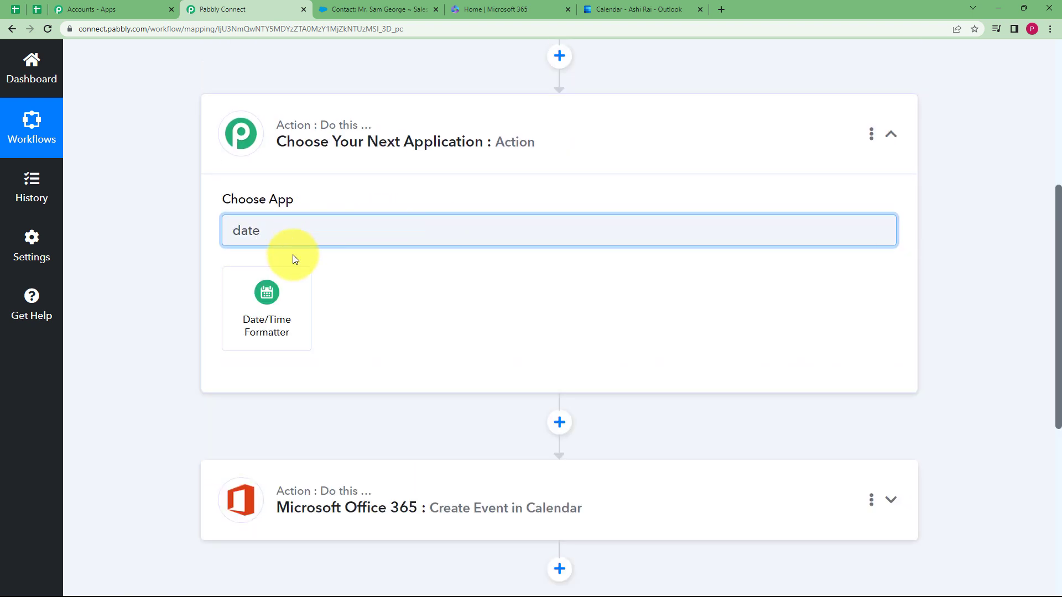
{"action": "left_click", "coordinate": [283, 282]}
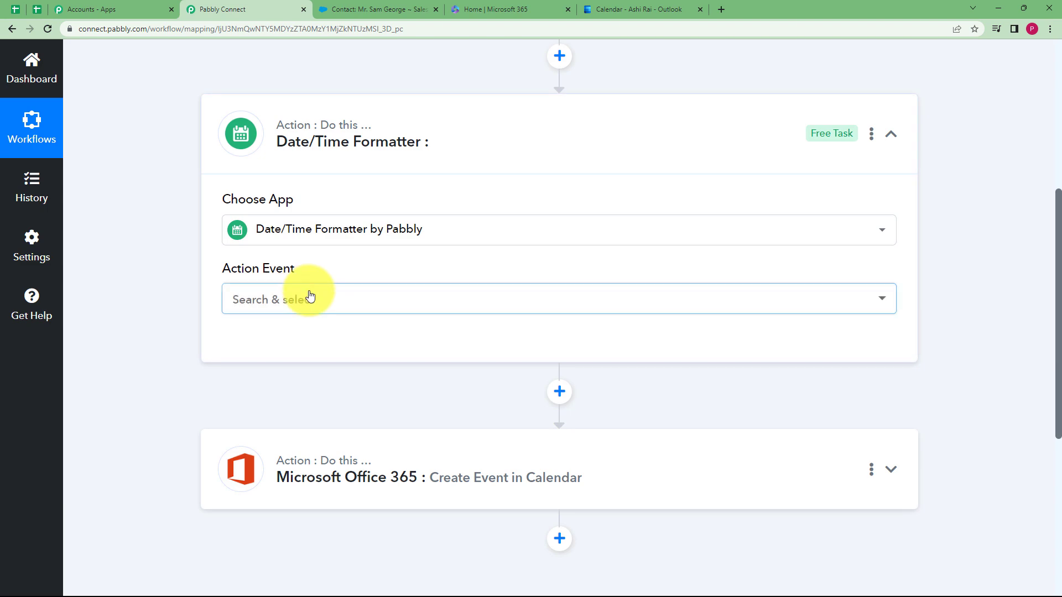
{"action": "left_click", "coordinate": [310, 298]}
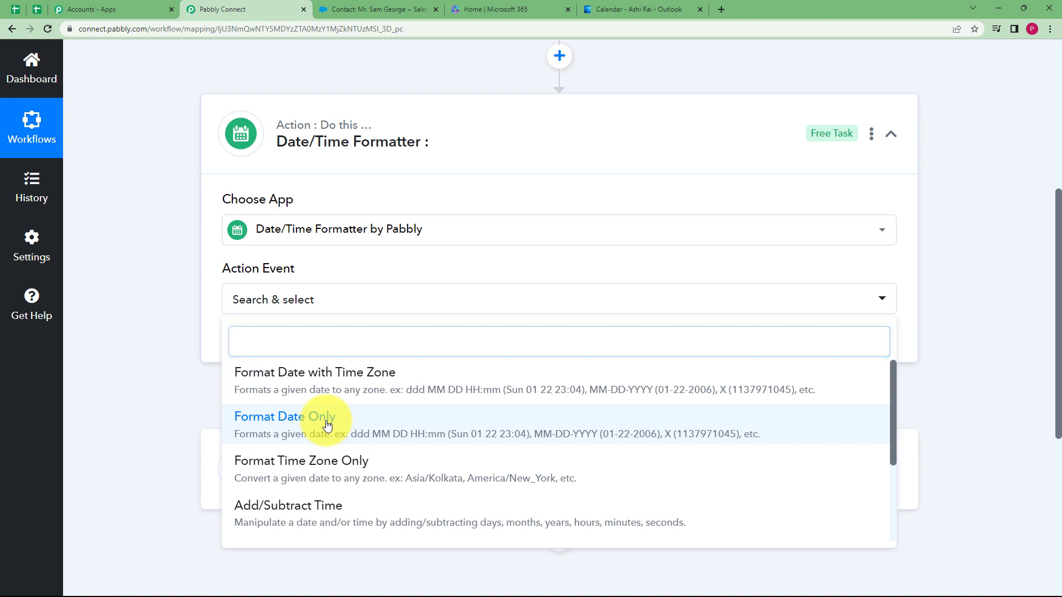
{"action": "left_click", "coordinate": [260, 431]}
{"action": "left_click", "coordinate": [269, 360]}
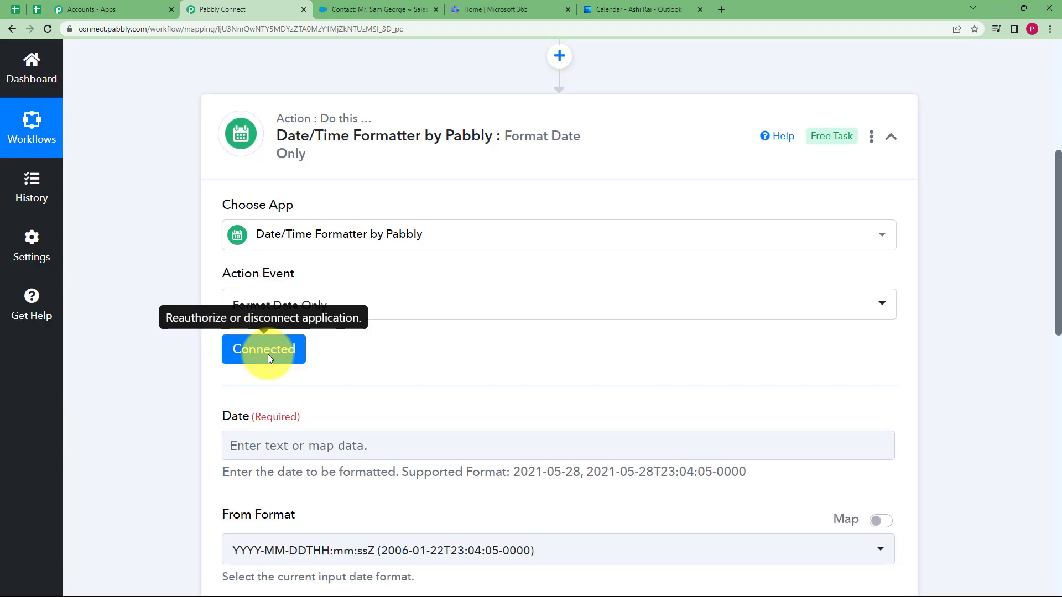
Map the ActivityDate from the Salesforce New Task trigger into the formatter's Date field
{"action": "scroll", "coordinate": [217, 396], "scroll_direction": "down", "scroll_amount": 2}
{"action": "left_click", "coordinate": [254, 333]}
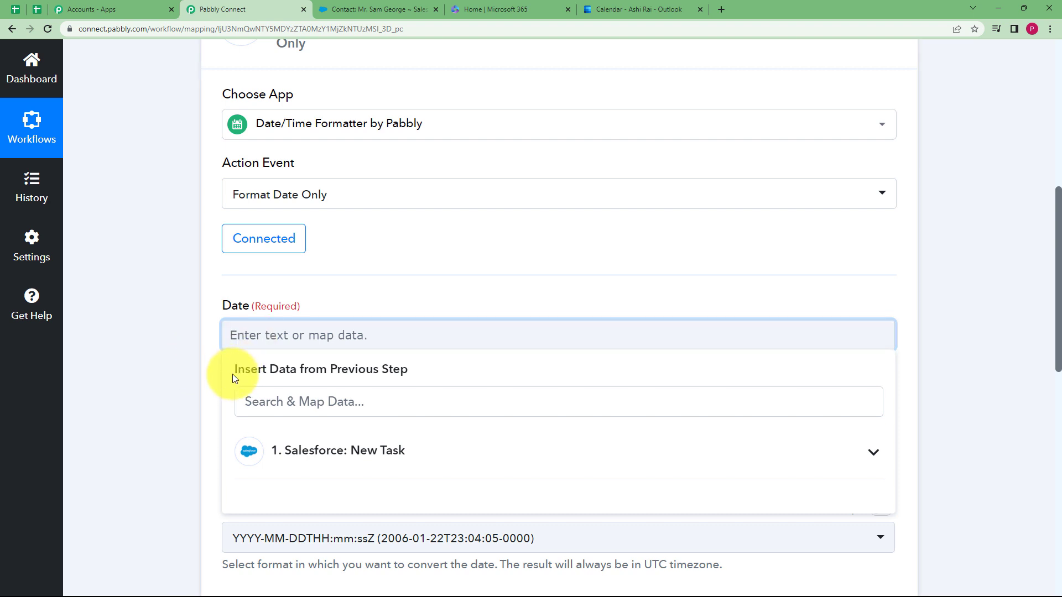
{"action": "left_click", "coordinate": [309, 452]}
{"action": "scroll", "coordinate": [222, 404], "scroll_direction": "down", "scroll_amount": 3}
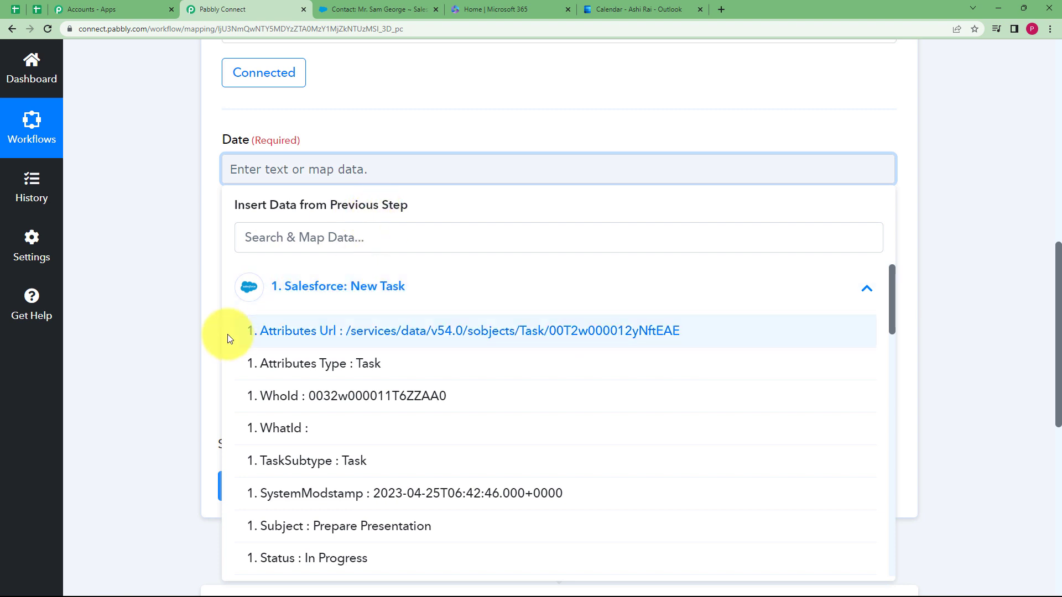
{"action": "scroll", "coordinate": [209, 339], "scroll_direction": "down", "scroll_amount": 6}
{"action": "scroll", "coordinate": [442, 412], "scroll_direction": "down", "scroll_amount": 13}
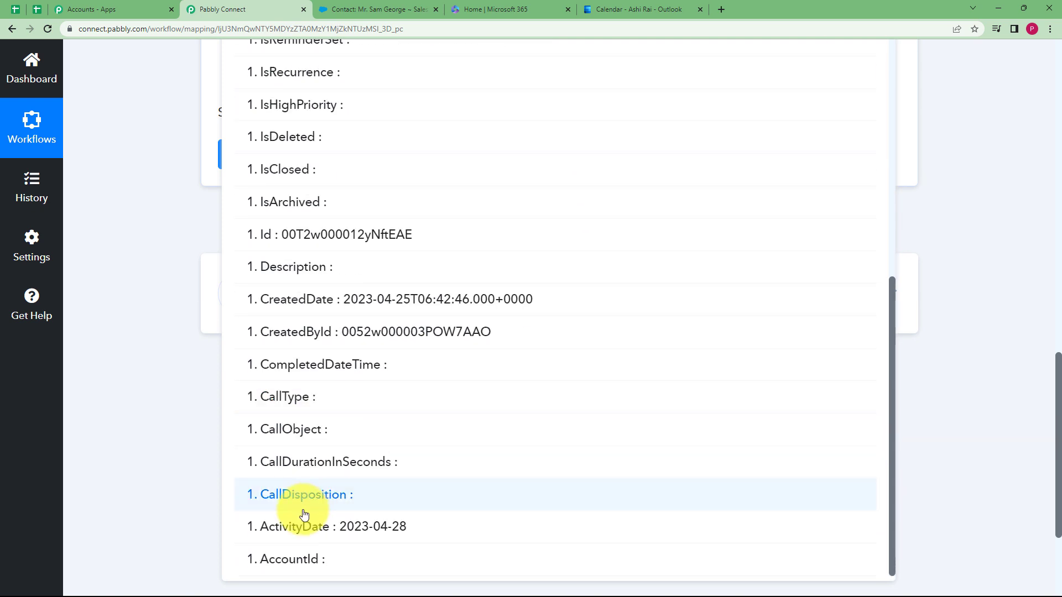
{"action": "left_click", "coordinate": [280, 526]}
{"action": "left_click", "coordinate": [160, 219]}
{"action": "scroll", "coordinate": [159, 220], "scroll_direction": "up", "scroll_amount": 3}
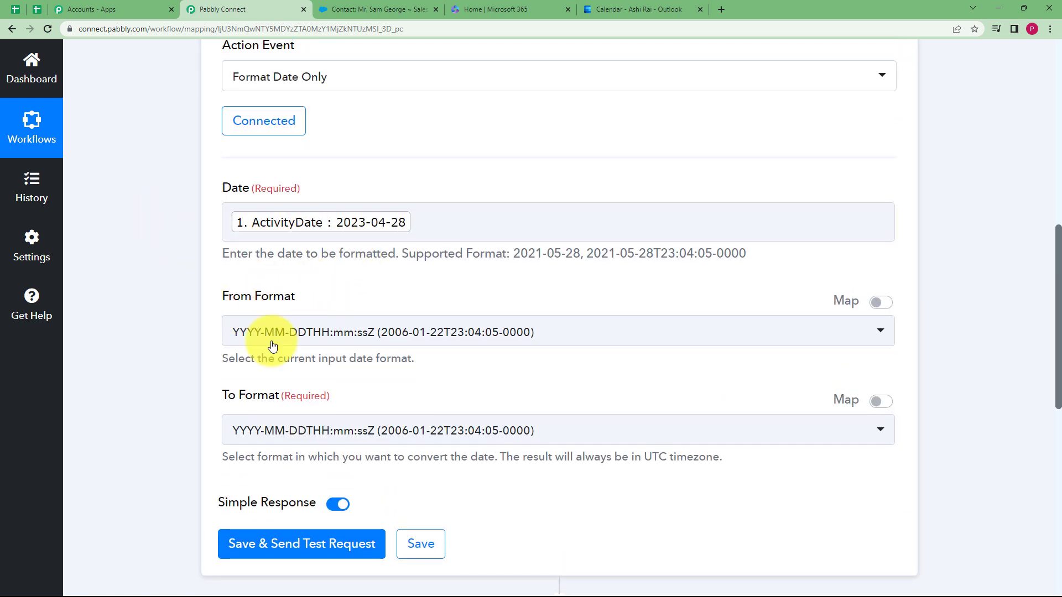
Set the formatter's source format to YYYY-MM-DD and its target format to YYYY-MM-DDTHH:mm:ssZ
{"action": "left_click", "coordinate": [486, 331]}
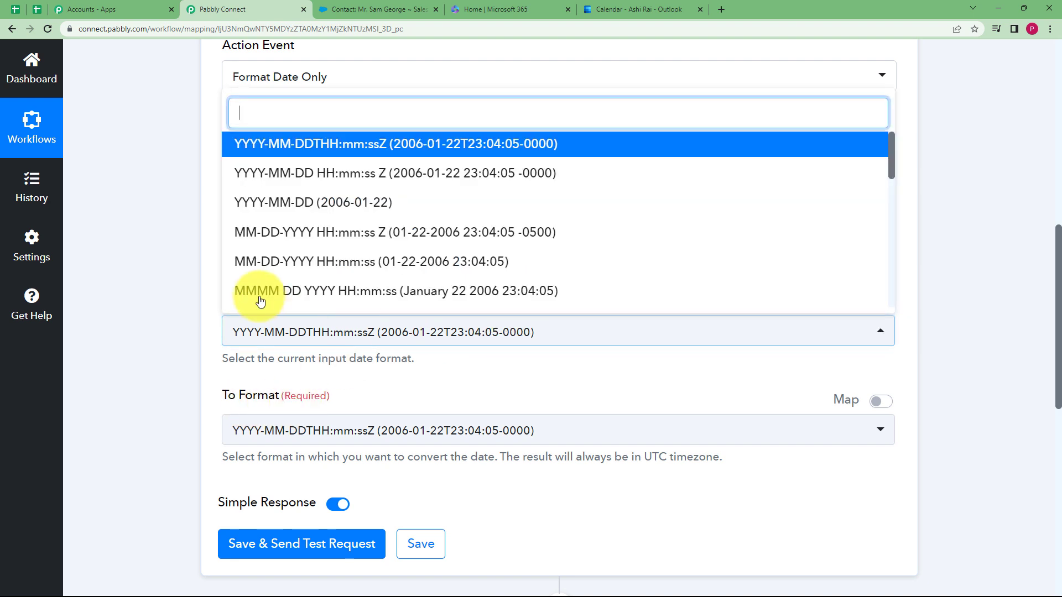
{"action": "left_click", "coordinate": [379, 206]}
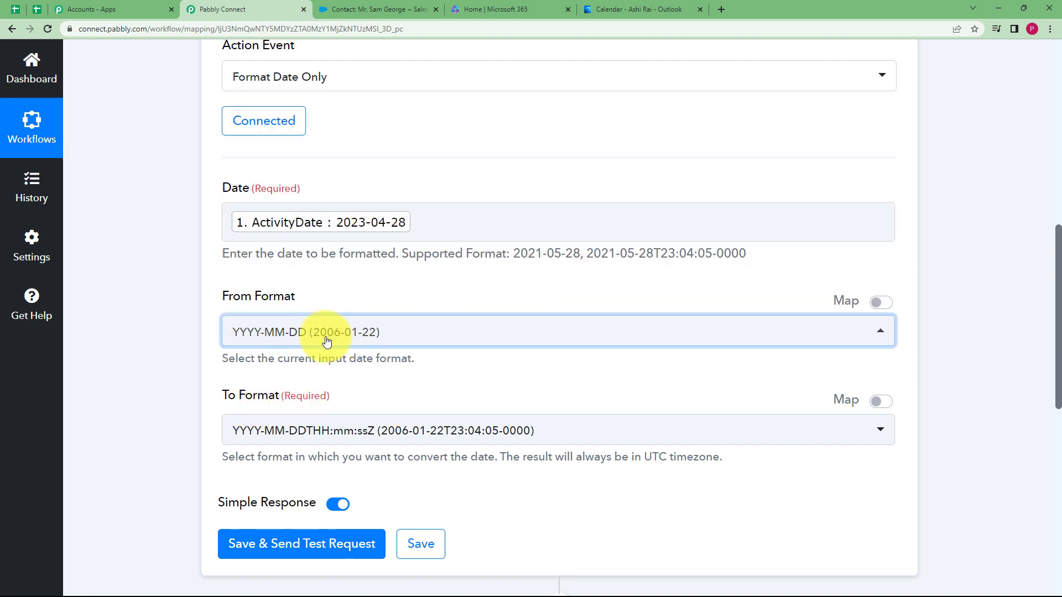
{"action": "scroll", "coordinate": [238, 343], "scroll_direction": "down", "scroll_amount": 2}
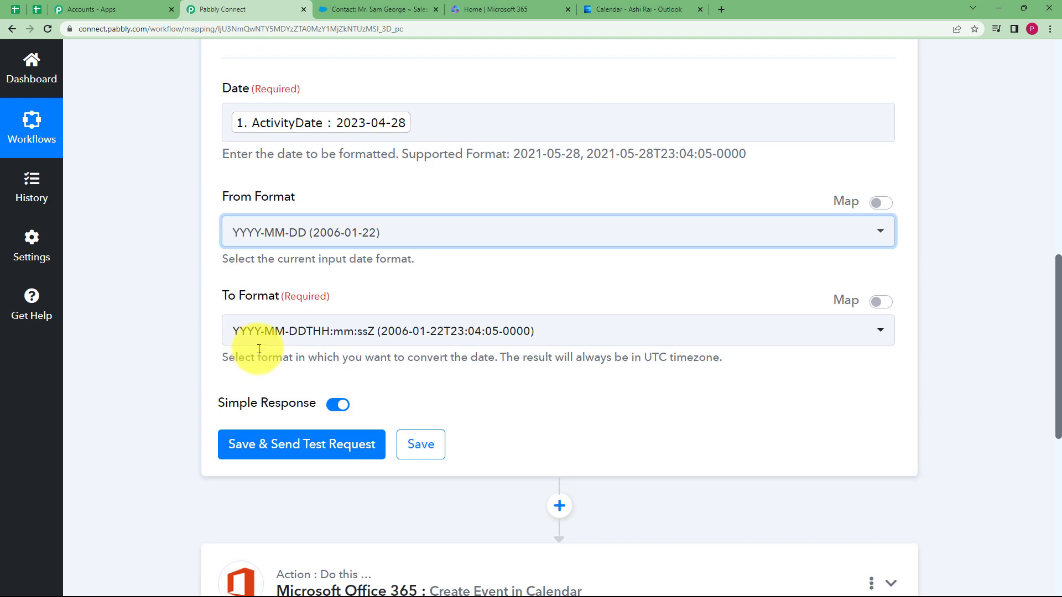
{"action": "left_click", "coordinate": [273, 320]}
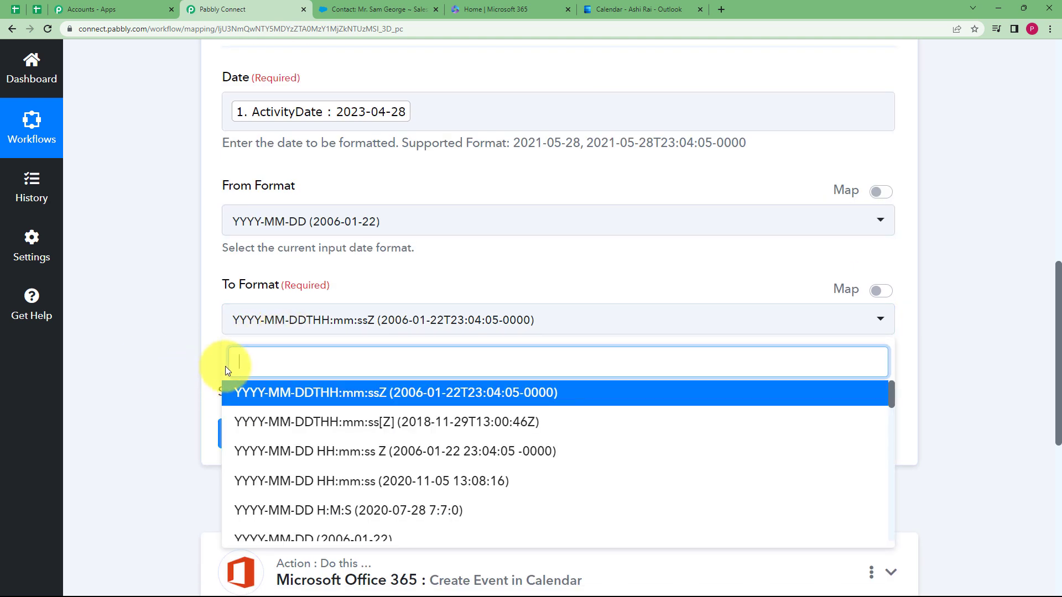
{"action": "left_click", "coordinate": [285, 398]}
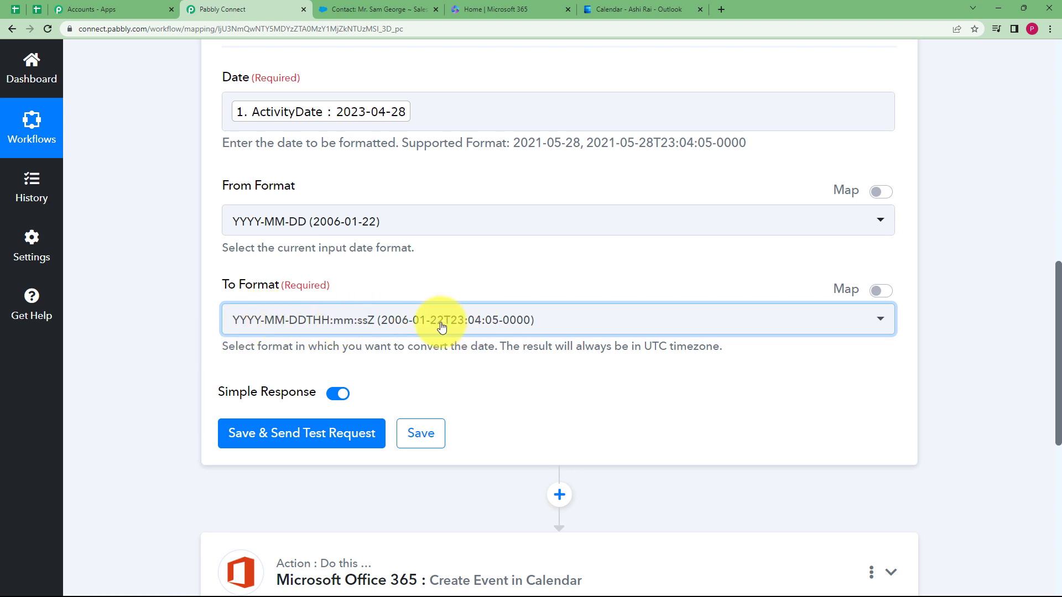
Save the Format Date Only action, send its test request and examine the formatted date in the response
{"action": "left_click", "coordinate": [304, 439]}
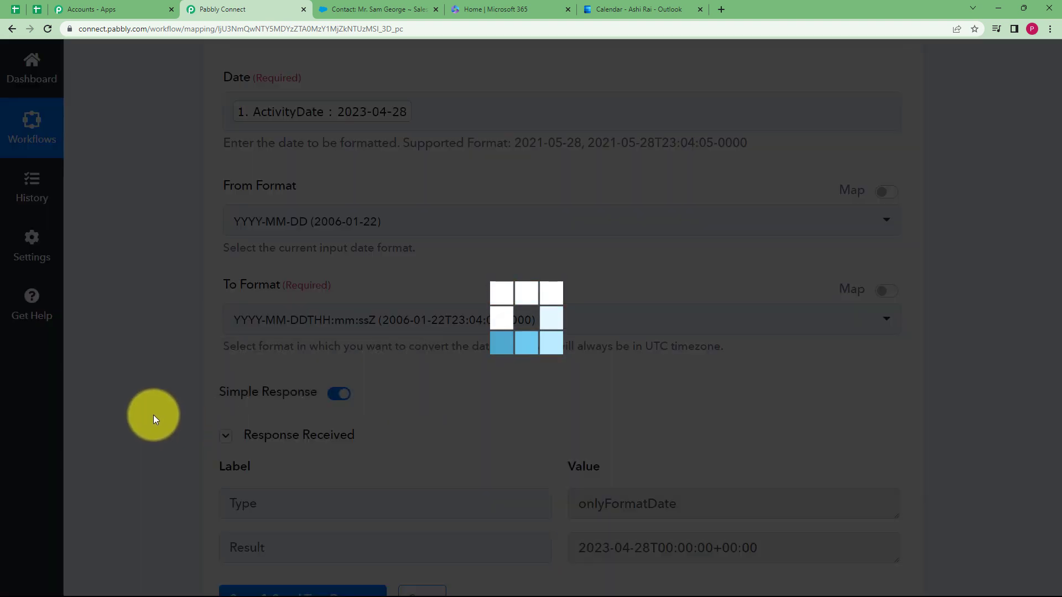
{"action": "scroll", "coordinate": [154, 414], "scroll_direction": "down", "scroll_amount": 4}
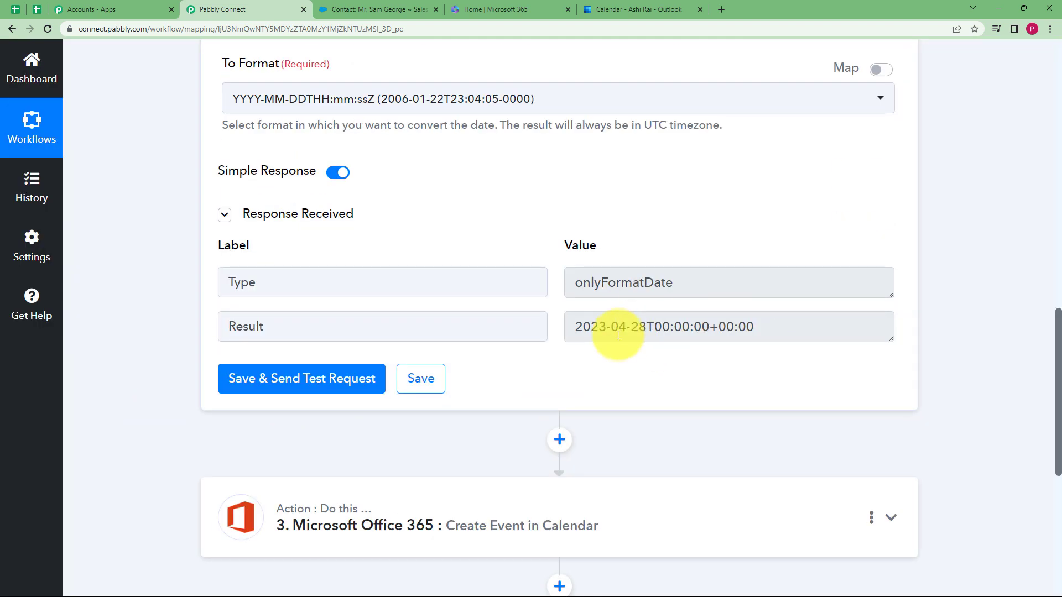
{"action": "scroll", "coordinate": [656, 289], "scroll_direction": "up", "scroll_amount": 3}
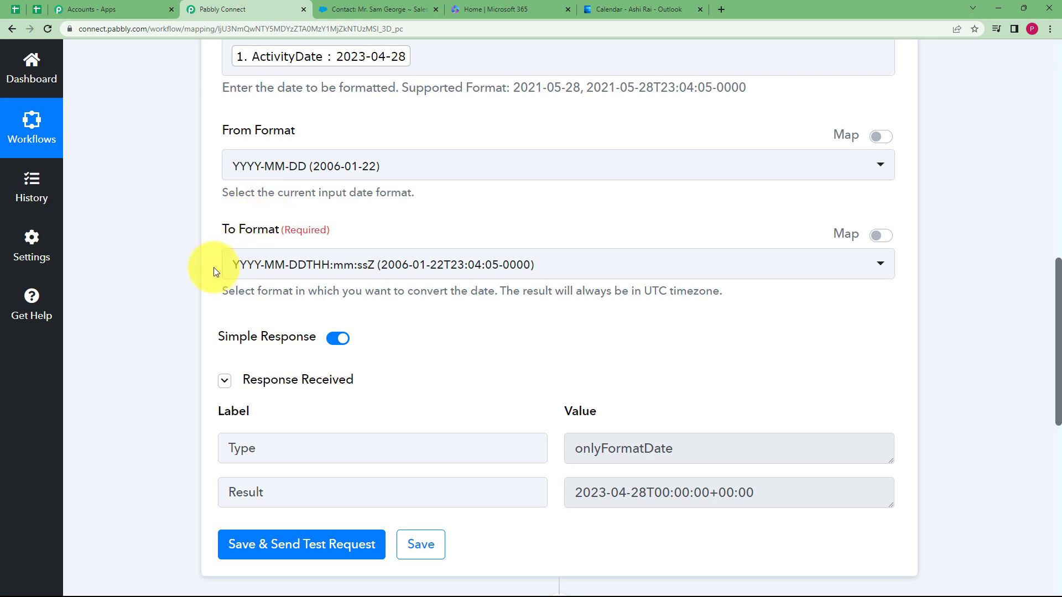
Collapse the date formatter and add a second Date/Time Formatter action after it, with Current Date as the action event
{"action": "scroll", "coordinate": [187, 278], "scroll_direction": "up", "scroll_amount": 7}
{"action": "left_click", "coordinate": [450, 157]}
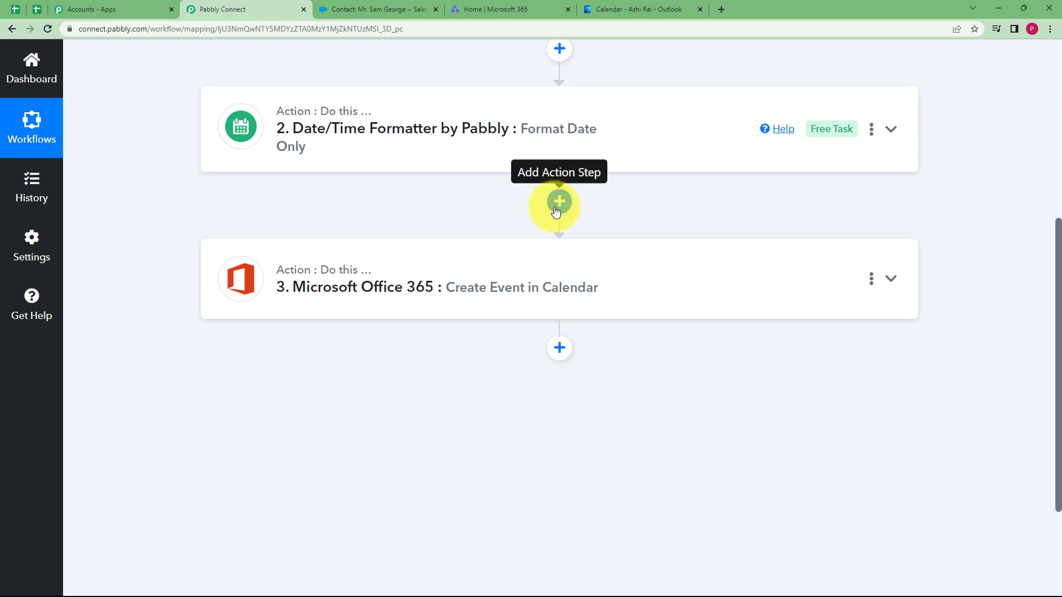
{"action": "left_click", "coordinate": [560, 201]}
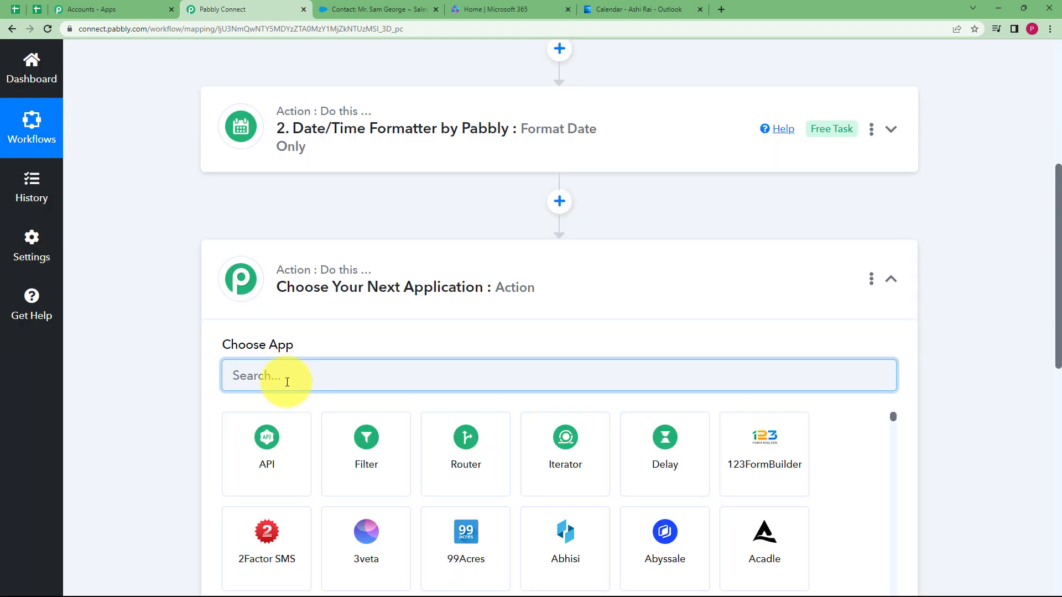
{"action": "type", "text": "date"}
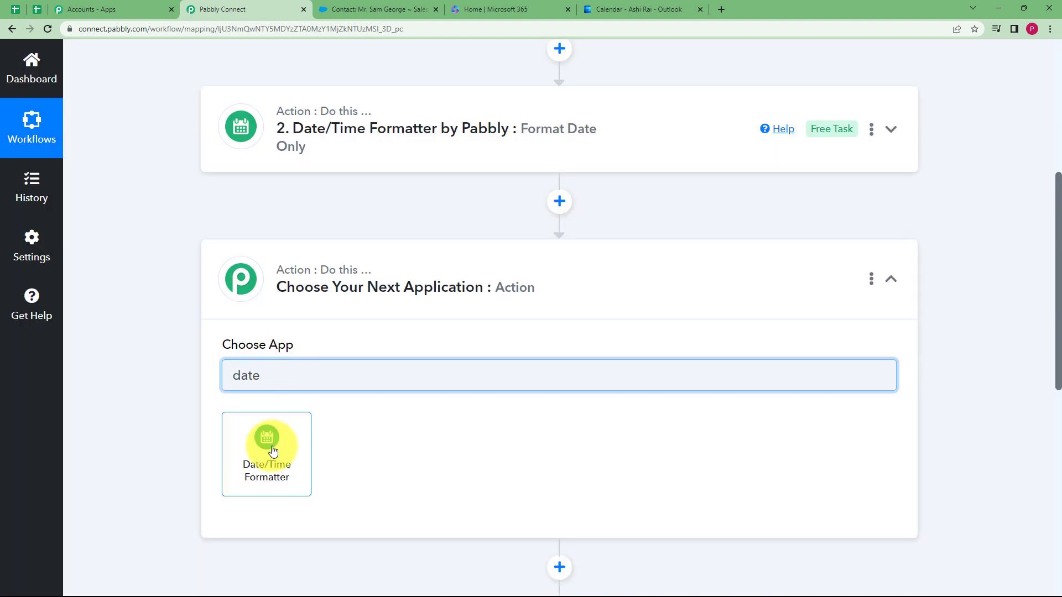
{"action": "left_click", "coordinate": [269, 447]}
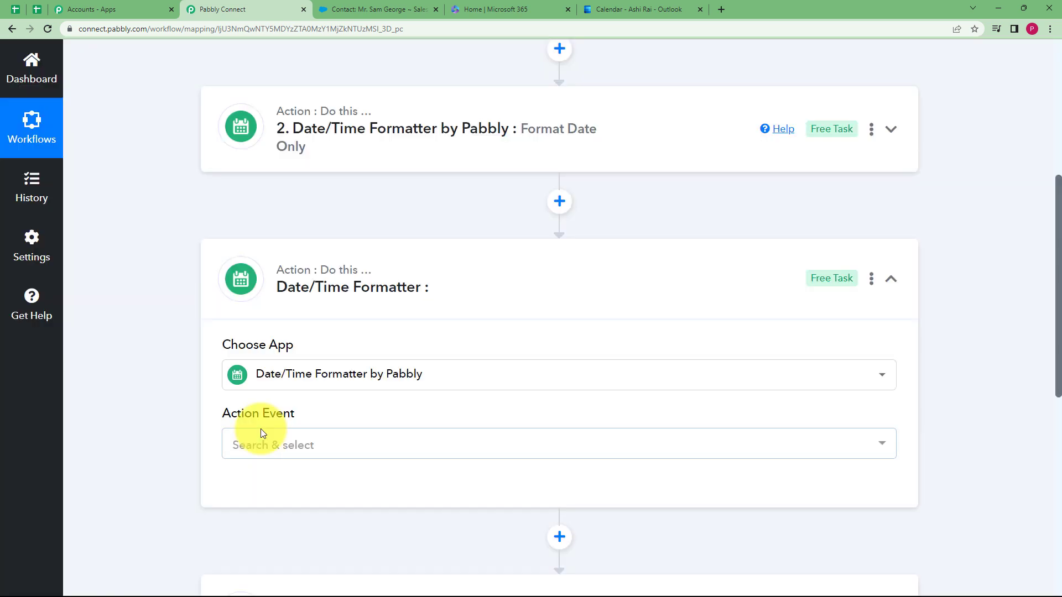
{"action": "left_click", "coordinate": [268, 442]}
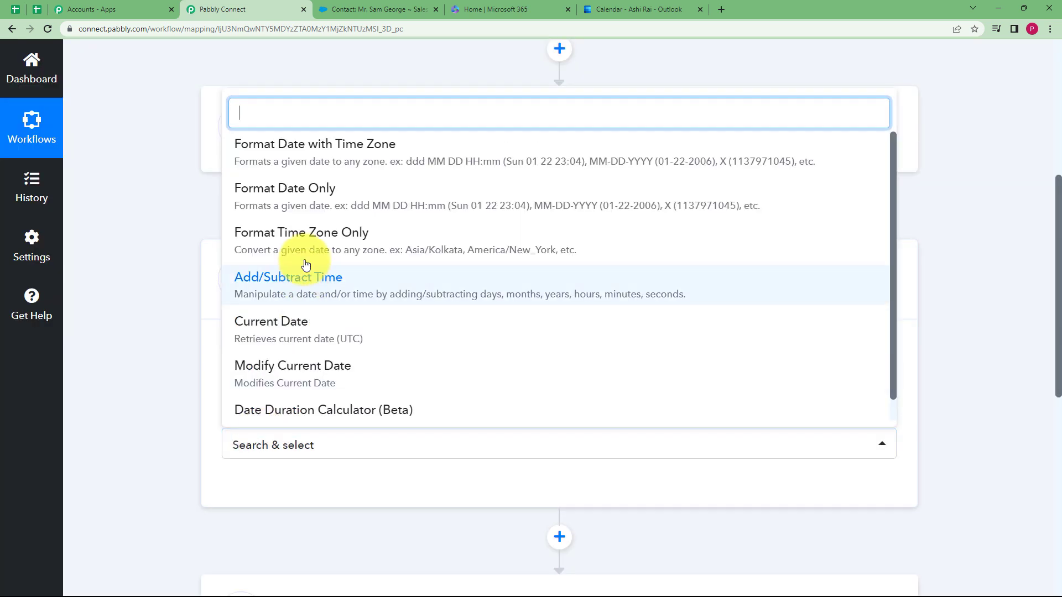
{"action": "left_click", "coordinate": [301, 335]}
Connect the Current Date action and set its basic format to YYYY-MM-DDTHH:mm:ssZ
{"action": "scroll", "coordinate": [155, 419], "scroll_direction": "down", "scroll_amount": 2}
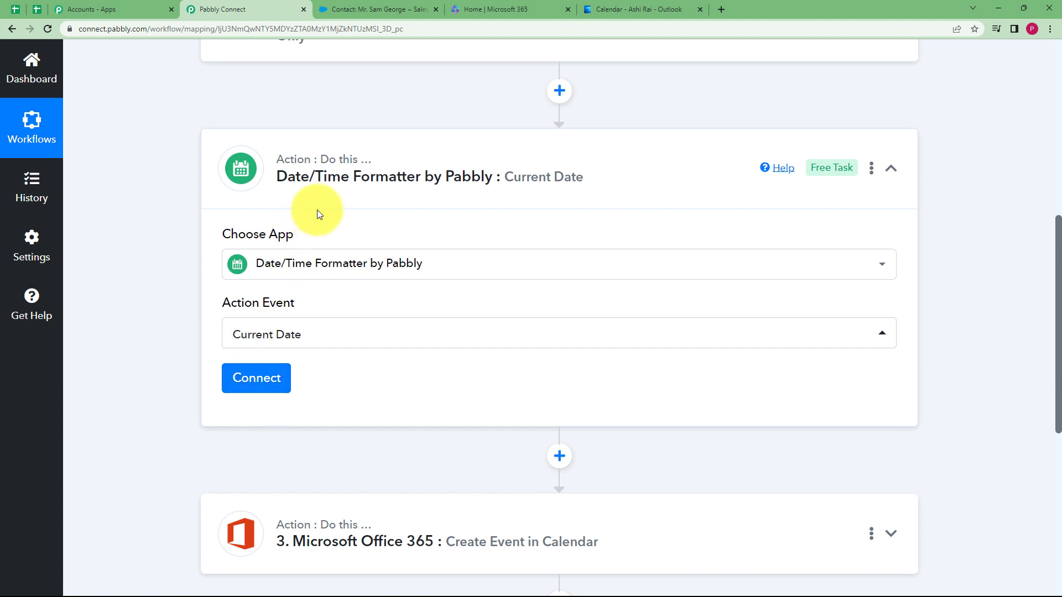
{"action": "scroll", "coordinate": [142, 301], "scroll_direction": "up", "scroll_amount": 1}
{"action": "scroll", "coordinate": [140, 297], "scroll_direction": "up", "scroll_amount": 6}
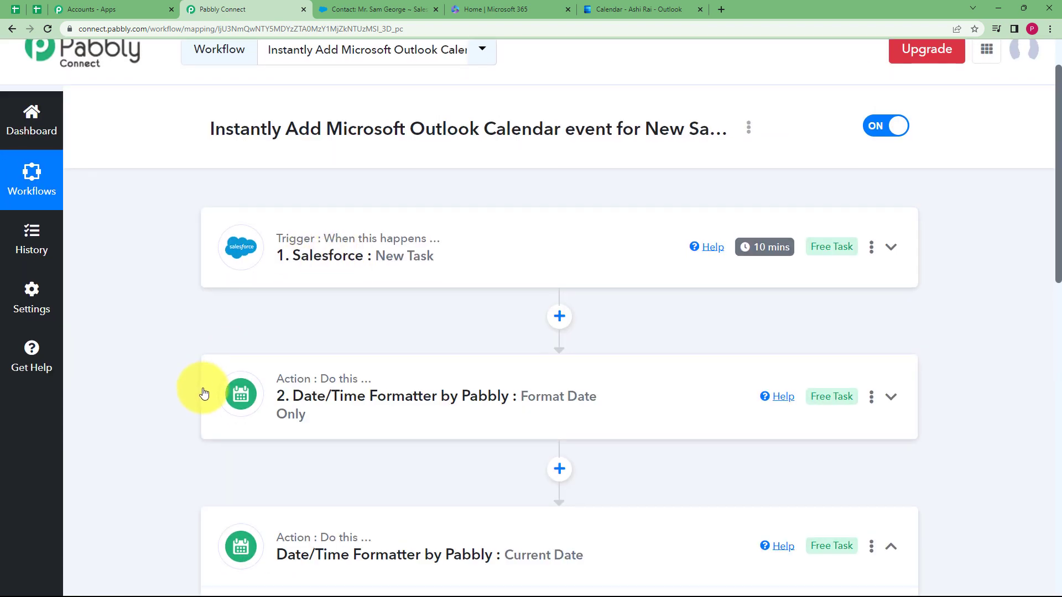
{"action": "scroll", "coordinate": [416, 330], "scroll_direction": "down", "scroll_amount": 3}
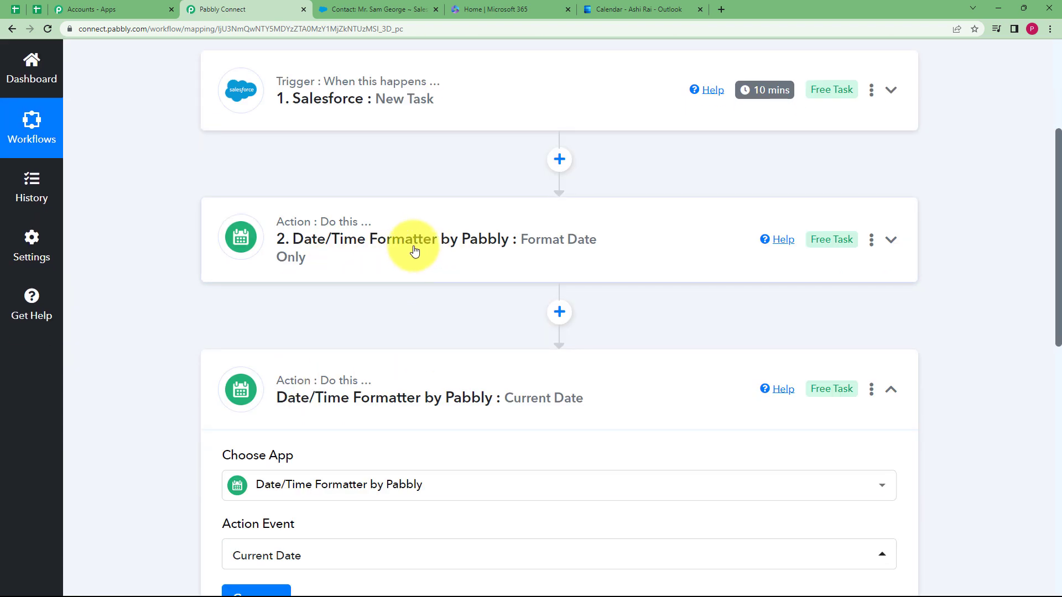
{"action": "scroll", "coordinate": [265, 360], "scroll_direction": "down", "scroll_amount": 2}
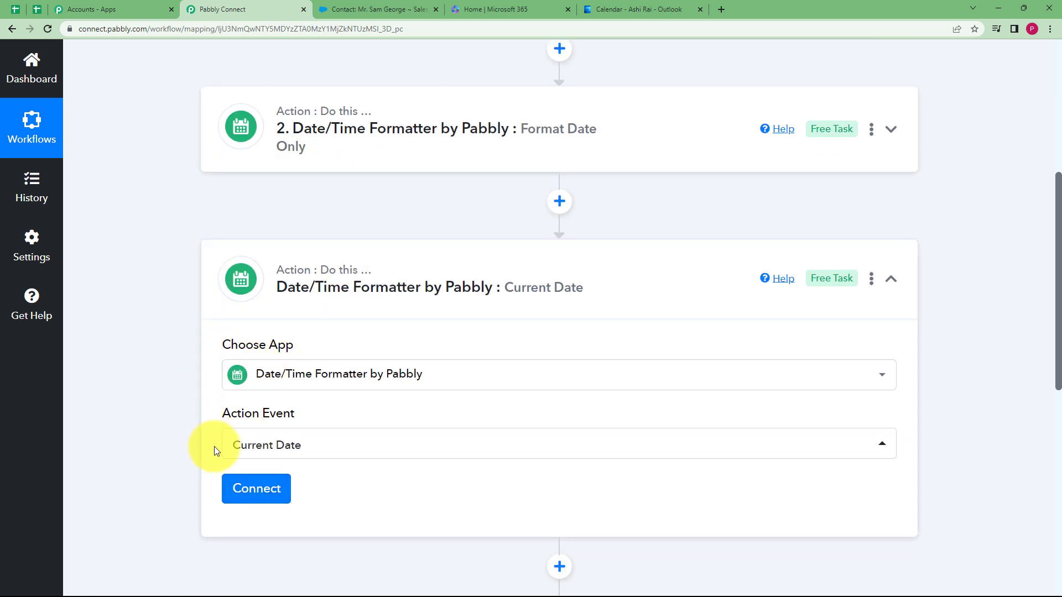
{"action": "left_click", "coordinate": [239, 494]}
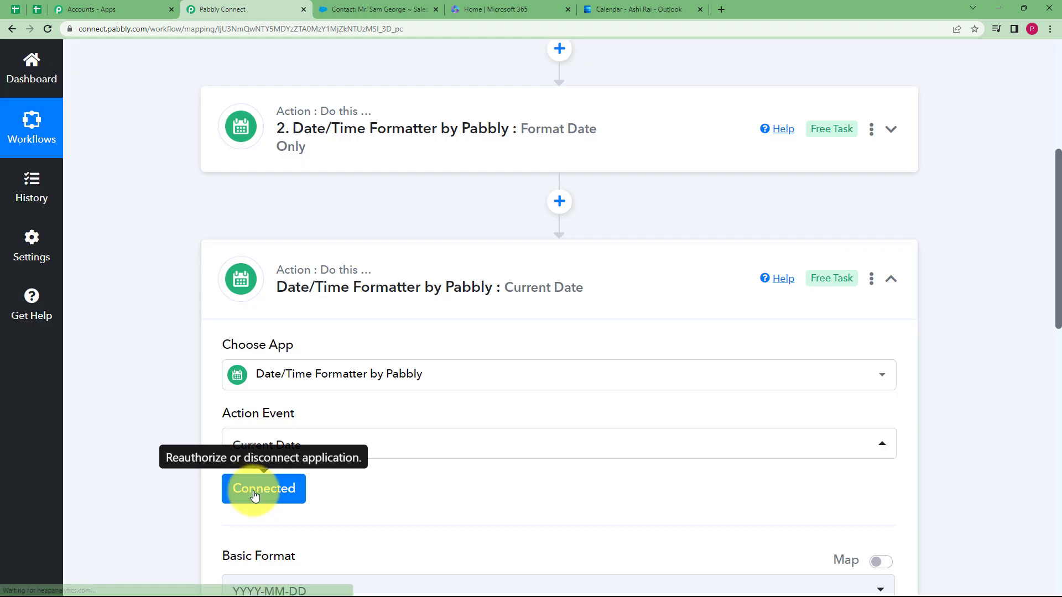
{"action": "scroll", "coordinate": [271, 350], "scroll_direction": "down", "scroll_amount": 4}
{"action": "left_click", "coordinate": [266, 371]}
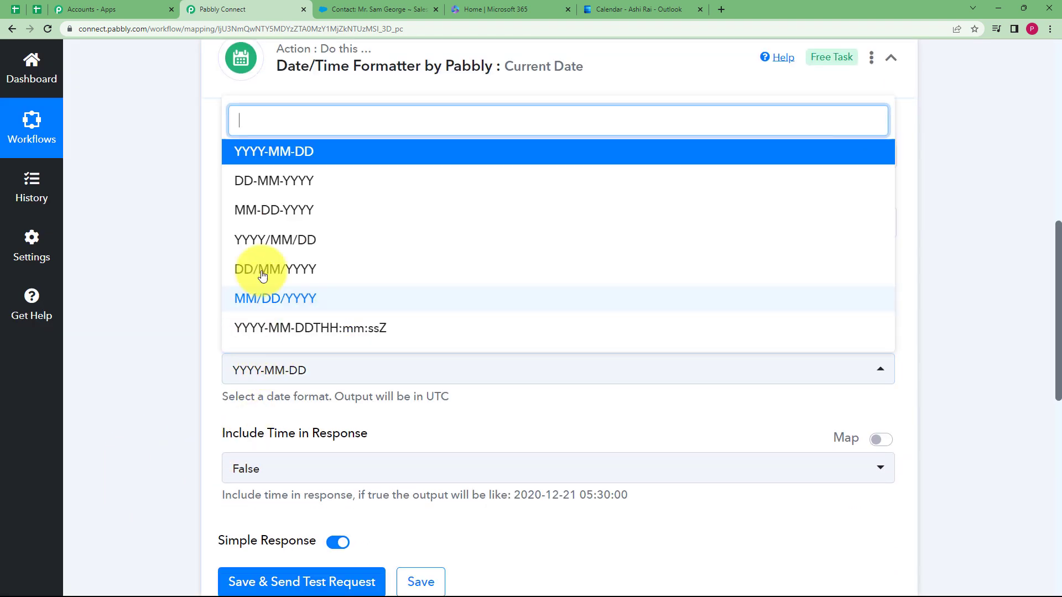
{"action": "left_click", "coordinate": [320, 327]}
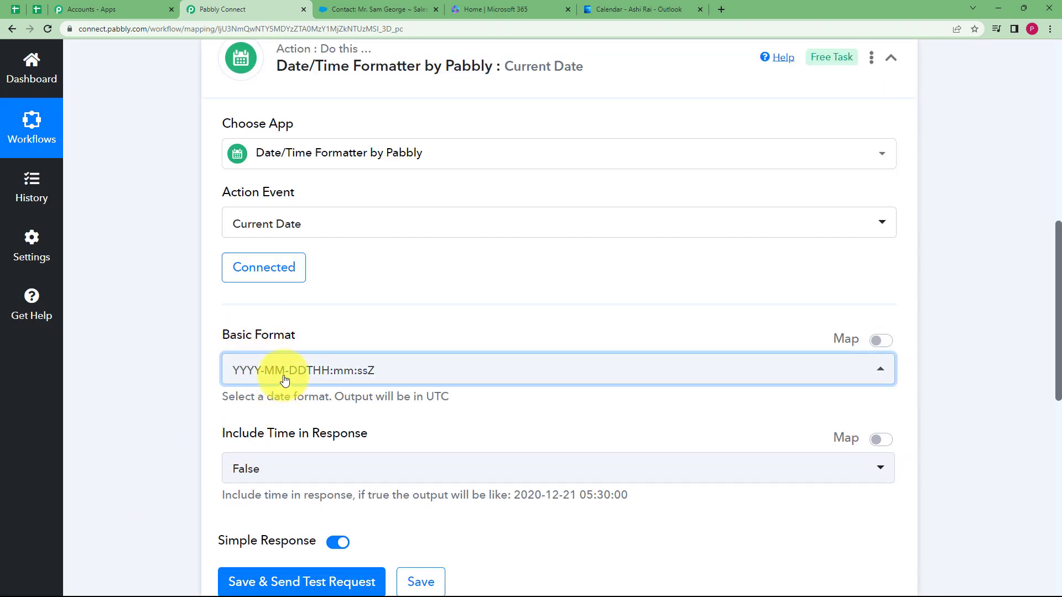
Save the Current Date action, send its test request, check the returned datetime and collapse the action
{"action": "scroll", "coordinate": [164, 396], "scroll_direction": "down", "scroll_amount": 2}
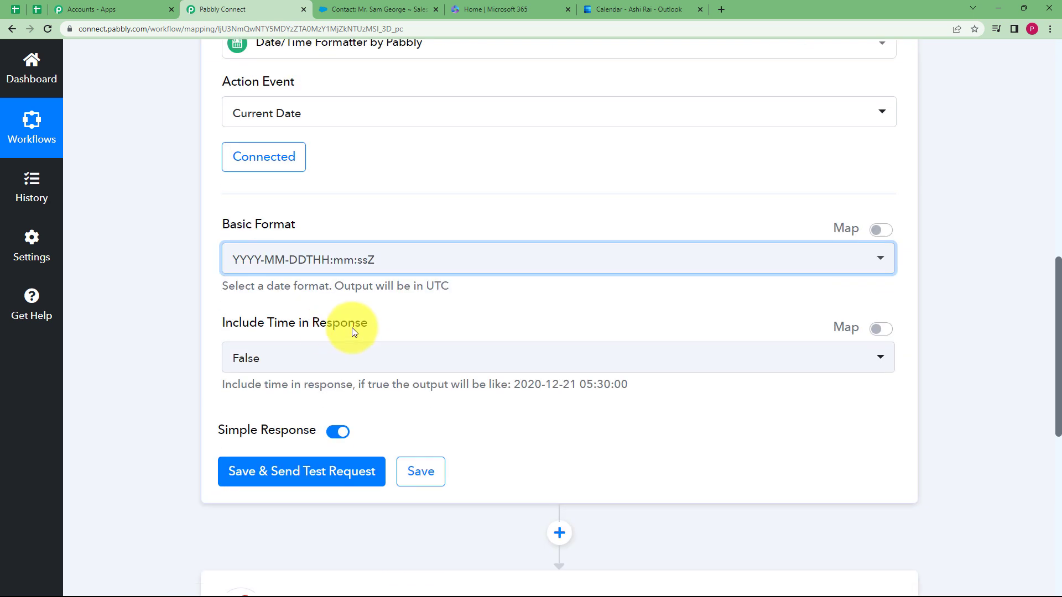
{"action": "left_click", "coordinate": [306, 470]}
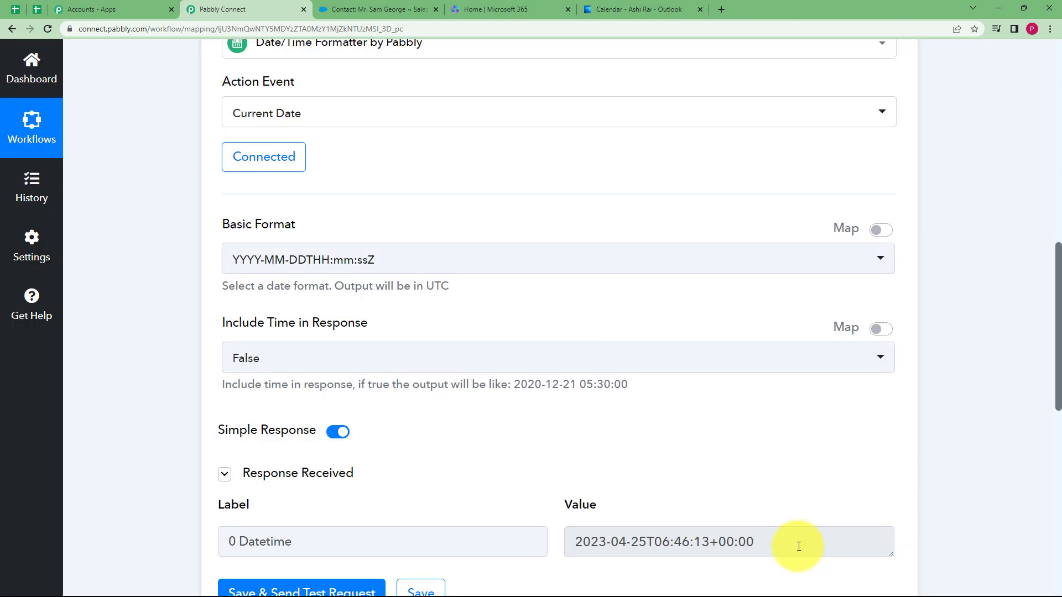
{"action": "left_click_drag", "start_coordinate": [798, 546], "coordinate": [569, 573]}
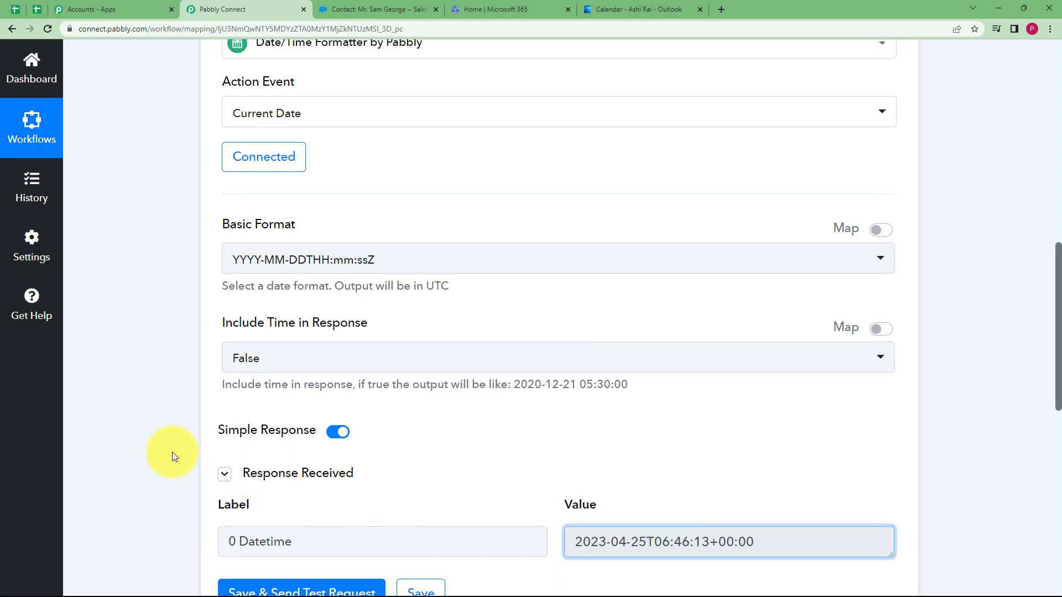
{"action": "scroll", "coordinate": [178, 442], "scroll_direction": "up", "scroll_amount": 6}
{"action": "left_click", "coordinate": [292, 299]}
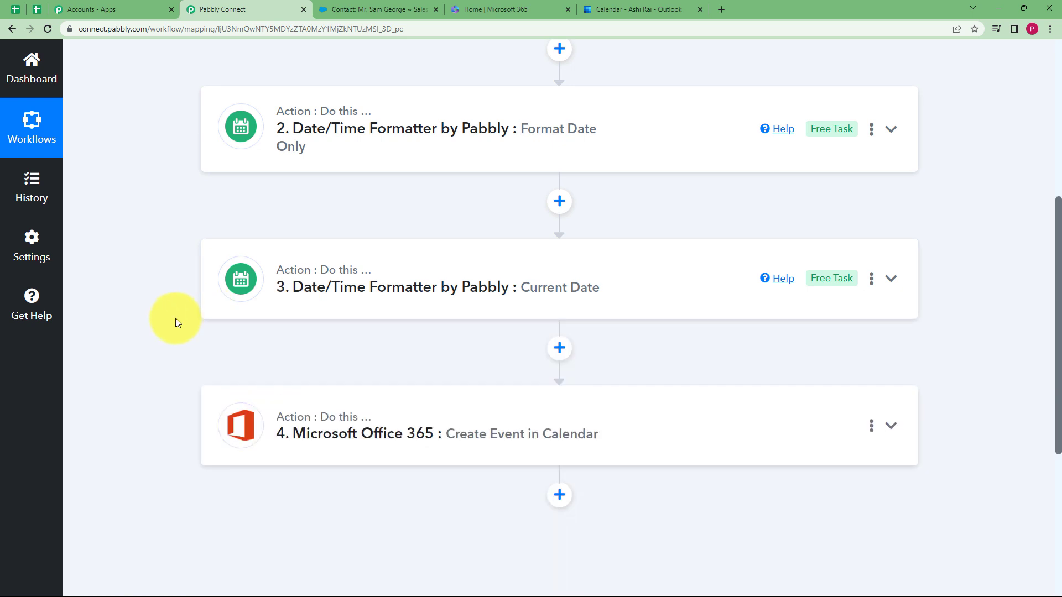
Expand the Create Event in Calendar action and save its existing connection, Microsoft Office 365 #5
{"action": "scroll", "coordinate": [175, 317], "scroll_direction": "down", "scroll_amount": 3}
{"action": "left_click", "coordinate": [287, 285]}
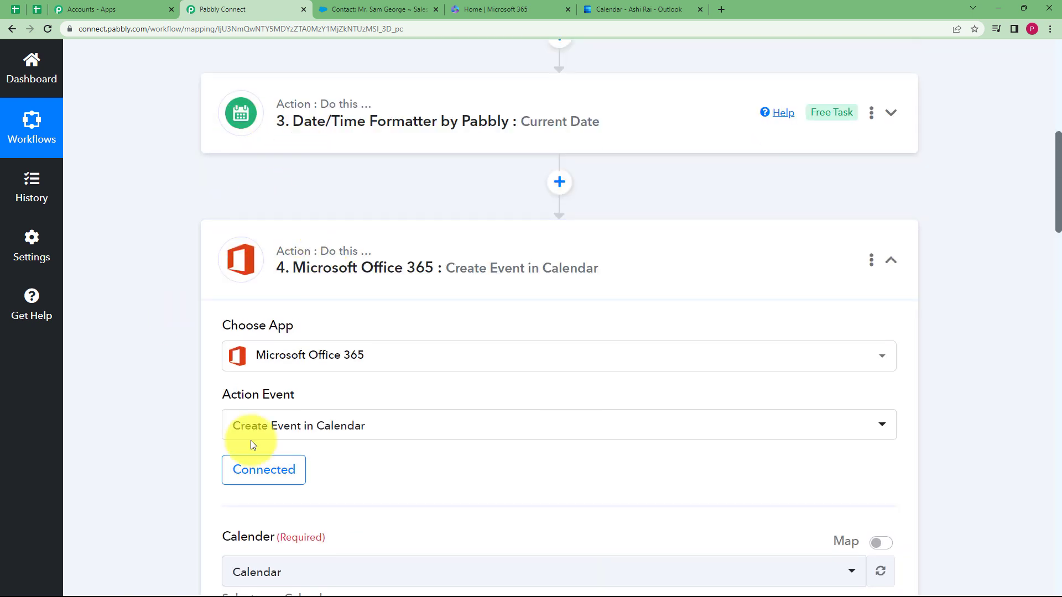
{"action": "left_click", "coordinate": [271, 471]}
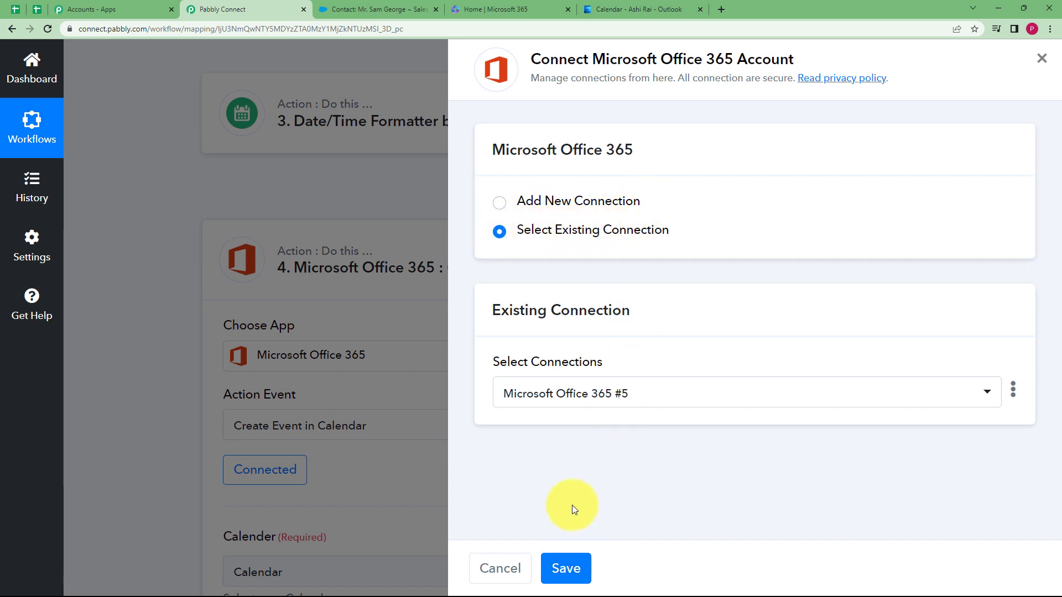
{"action": "left_click", "coordinate": [565, 569]}
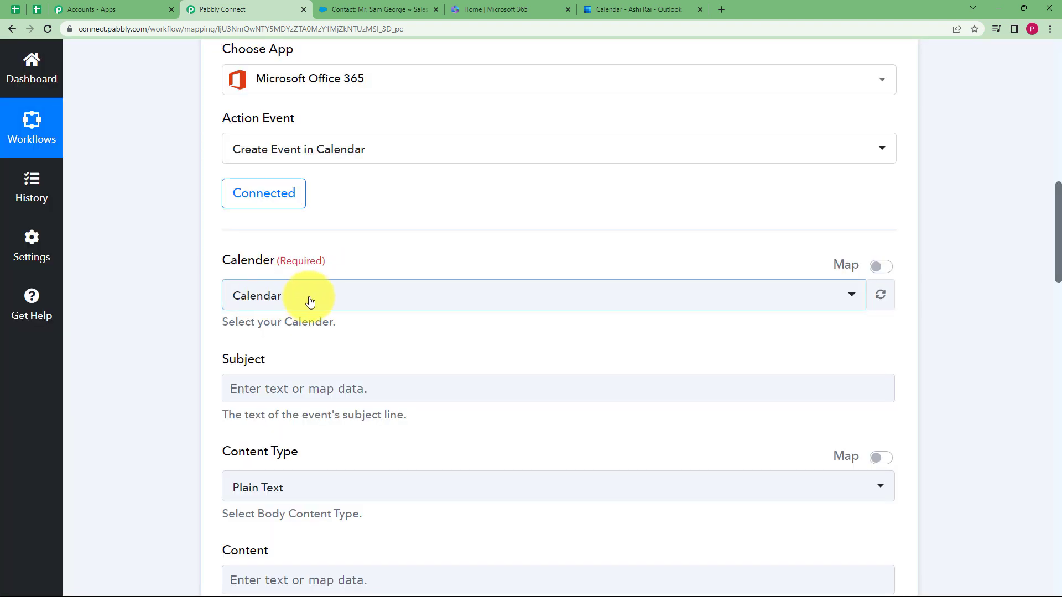
Choose Events from Salesforce as the calendar in which the event is created
{"action": "left_click", "coordinate": [368, 304]}
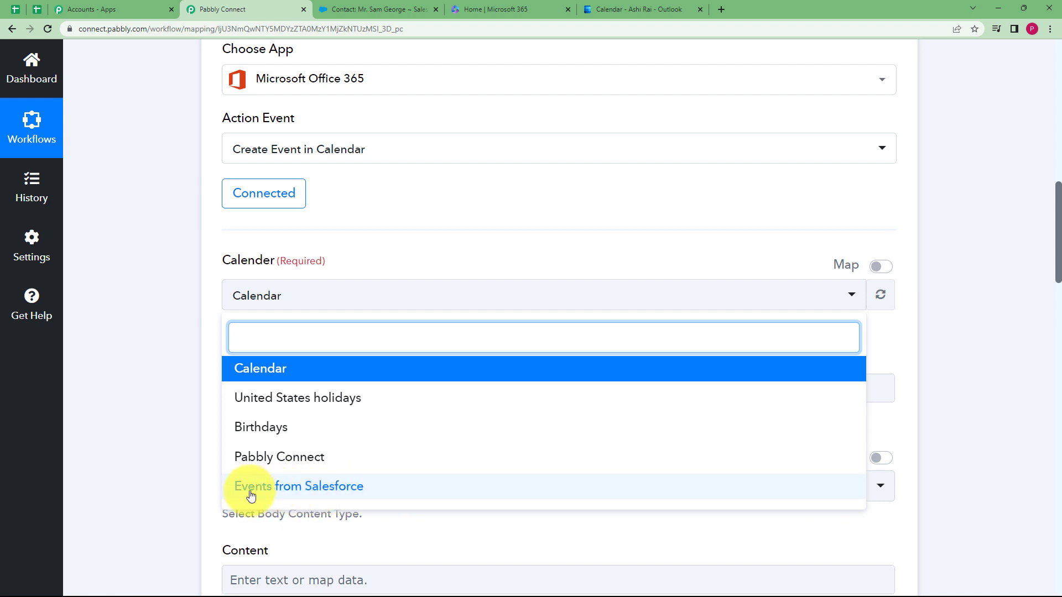
{"action": "left_click", "coordinate": [297, 489]}
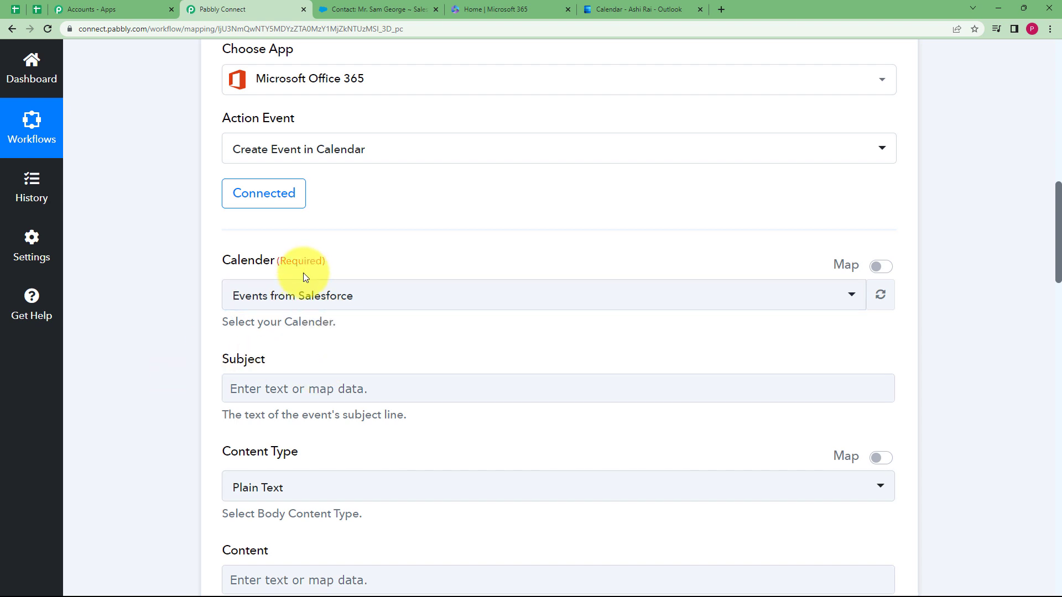
{"action": "left_click", "coordinate": [302, 295]}
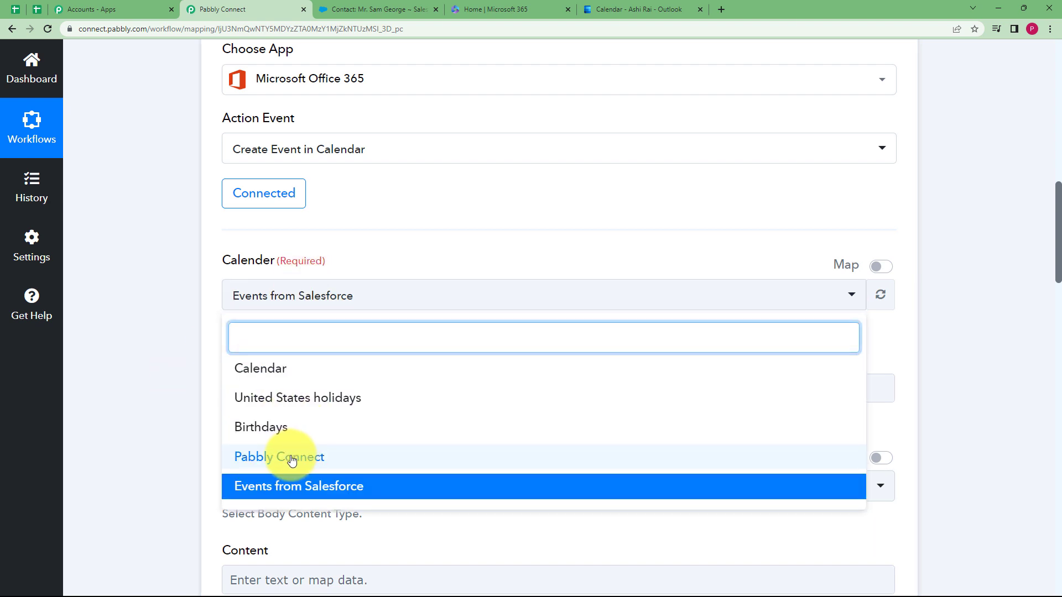
{"action": "left_click", "coordinate": [263, 491]}
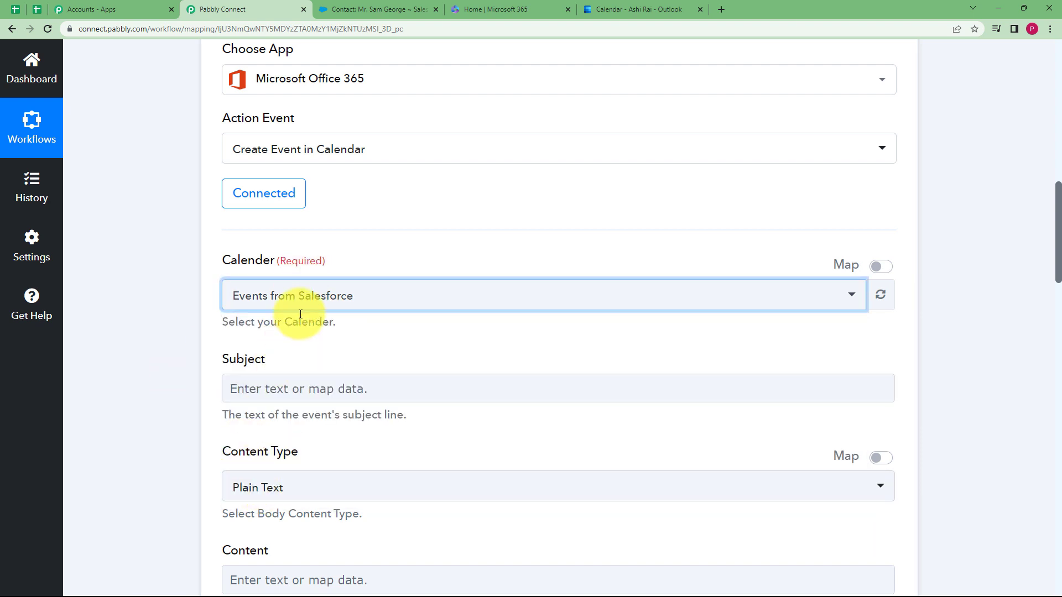
Map the event's subject to the Subject value from the Salesforce New Task trigger
{"action": "left_click", "coordinate": [247, 387]}
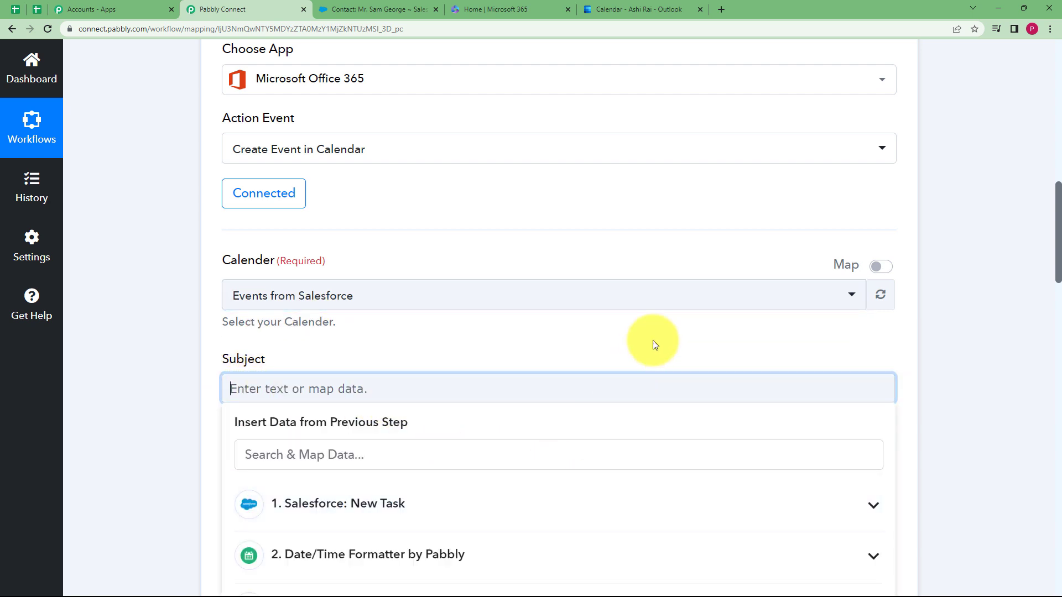
{"action": "scroll", "coordinate": [351, 360], "scroll_direction": "down", "scroll_amount": 3}
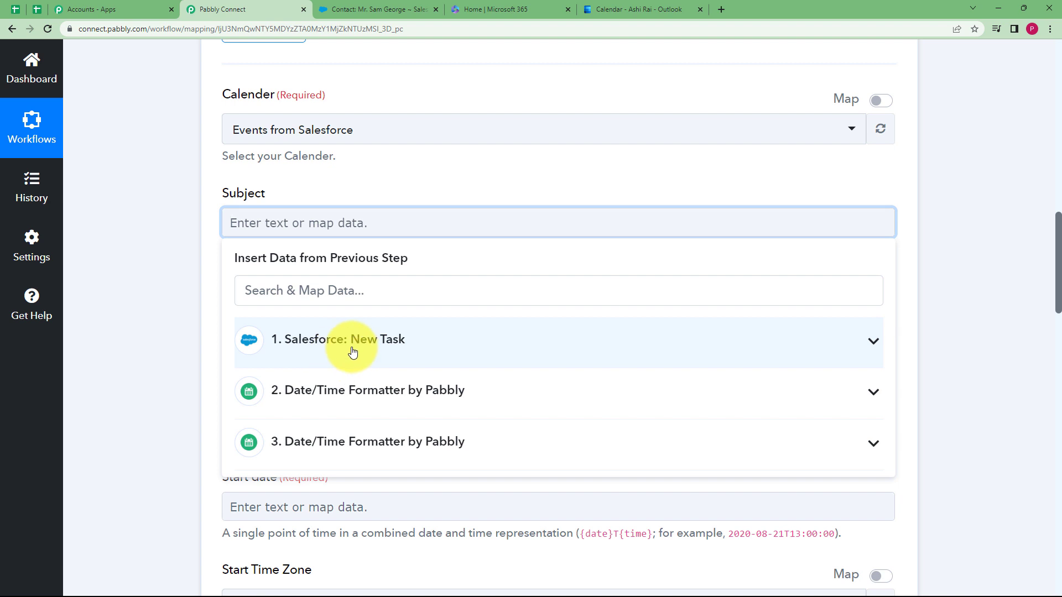
{"action": "left_click", "coordinate": [353, 352]}
{"action": "scroll", "coordinate": [376, 477], "scroll_direction": "down", "scroll_amount": 3}
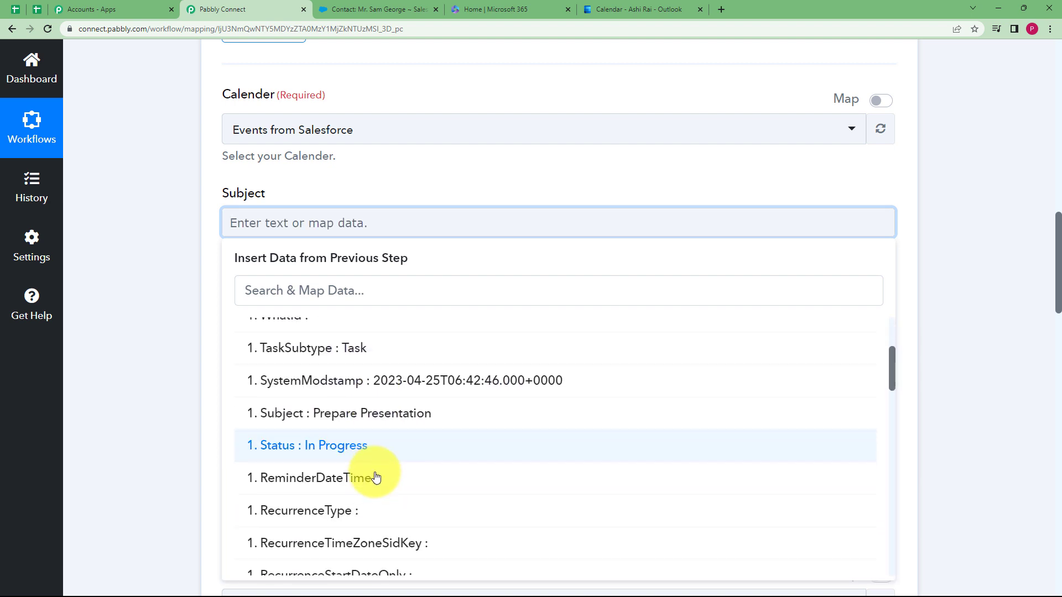
{"action": "scroll", "coordinate": [375, 476], "scroll_direction": "down", "scroll_amount": 1}
{"action": "scroll", "coordinate": [381, 443], "scroll_direction": "up", "scroll_amount": 2}
{"action": "scroll", "coordinate": [446, 480], "scroll_direction": "down", "scroll_amount": 10}
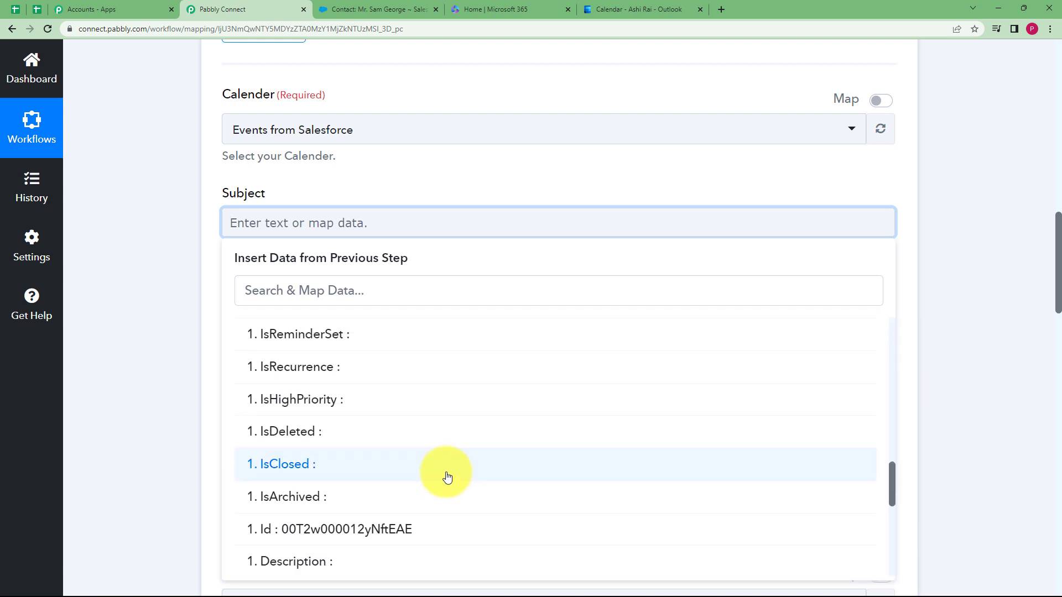
{"action": "scroll", "coordinate": [446, 476], "scroll_direction": "up", "scroll_amount": 10}
{"action": "scroll", "coordinate": [383, 465], "scroll_direction": "down", "scroll_amount": 2}
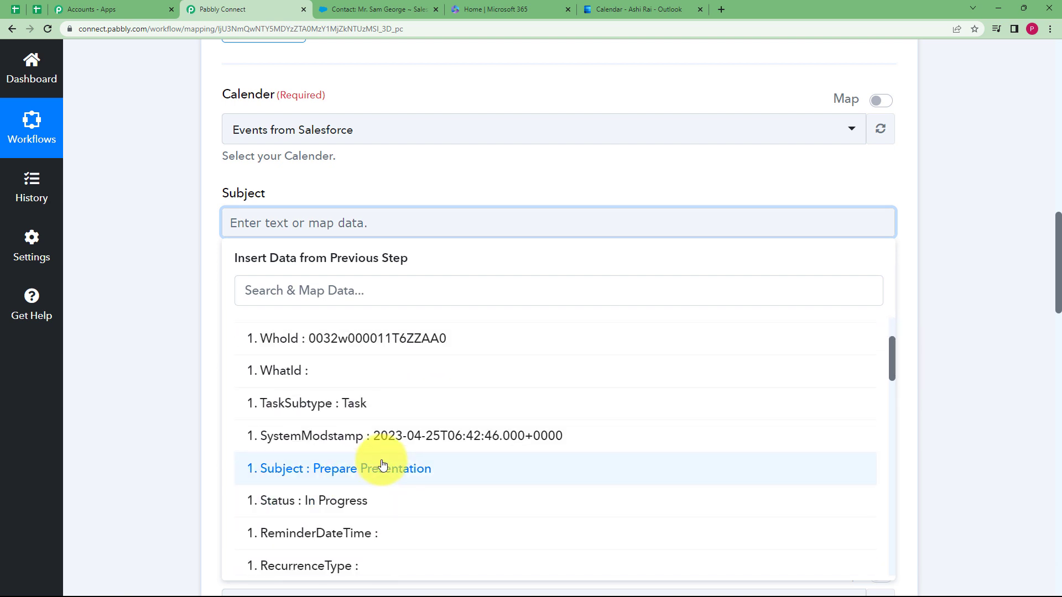
{"action": "left_click", "coordinate": [383, 468]}
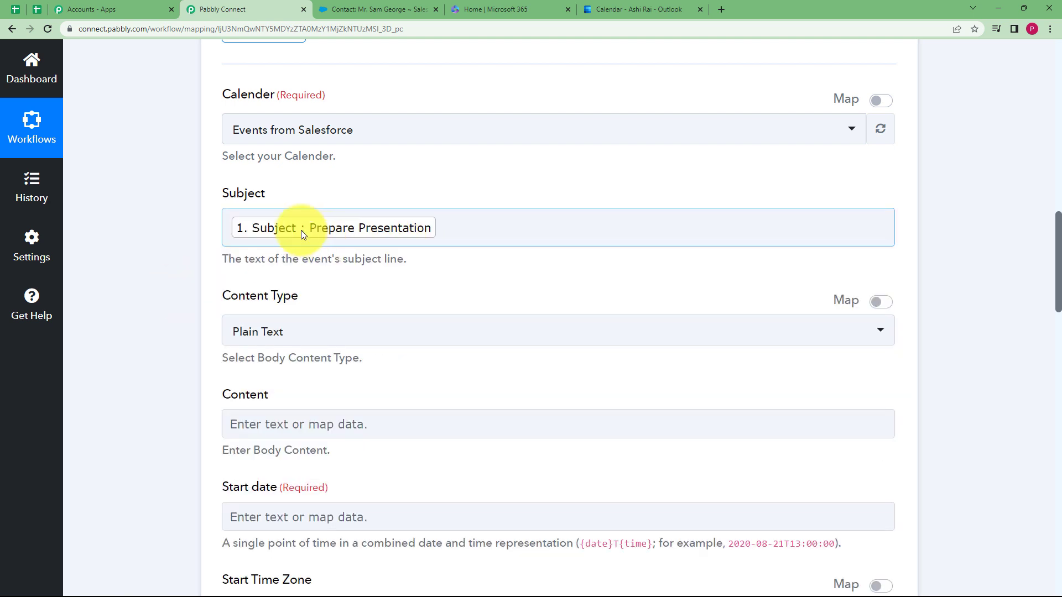
Map the event's body content to the Attributes Type value from the Salesforce New Task trigger
{"action": "left_click", "coordinate": [293, 419]}
{"action": "scroll", "coordinate": [304, 408], "scroll_direction": "down", "scroll_amount": 2}
{"action": "left_click", "coordinate": [356, 432]}
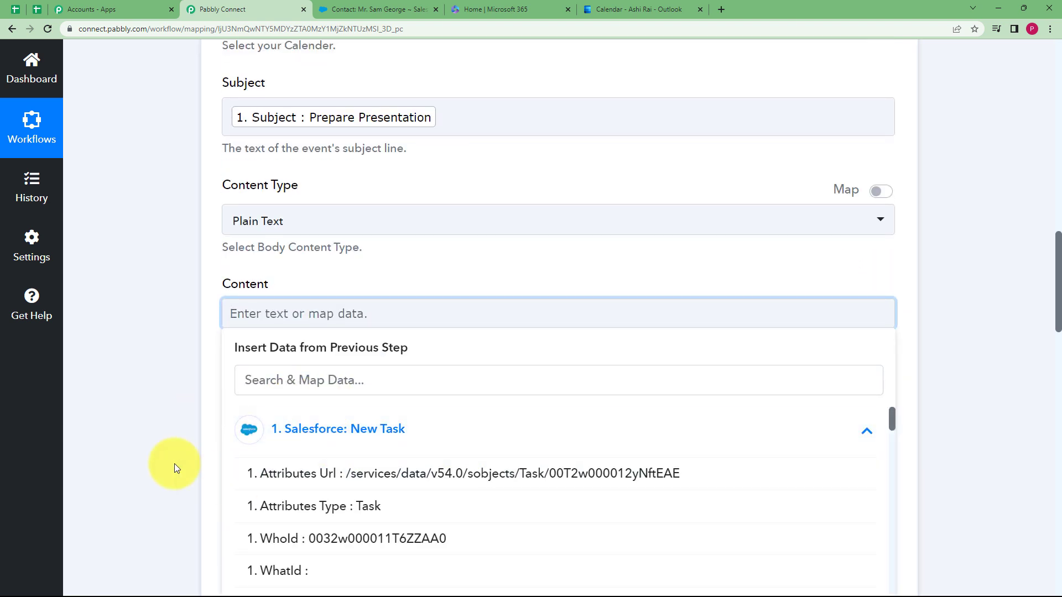
{"action": "scroll", "coordinate": [174, 464], "scroll_direction": "down", "scroll_amount": 4}
{"action": "left_click", "coordinate": [431, 282]}
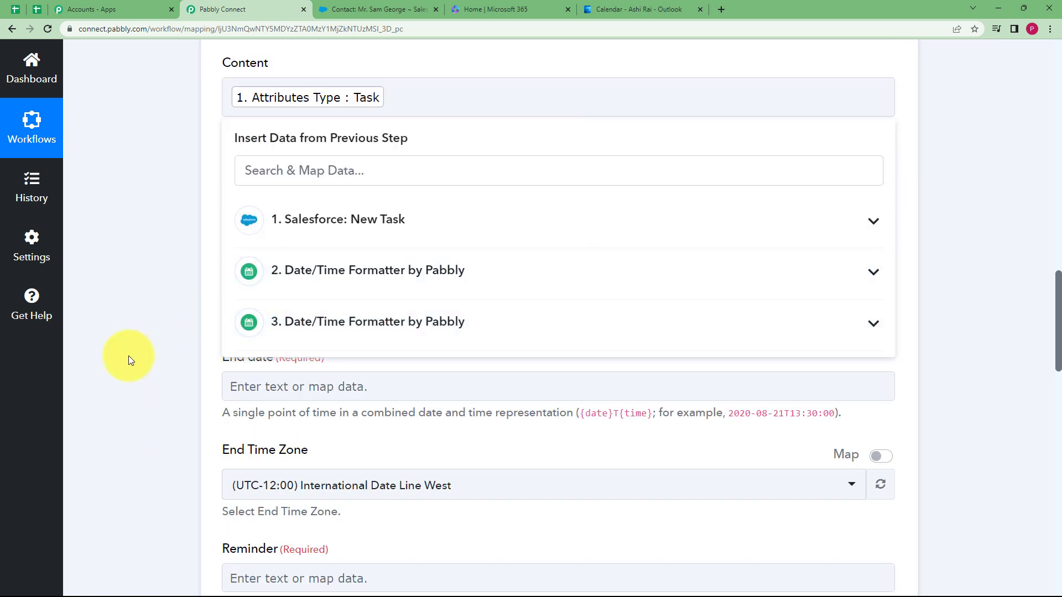
{"action": "left_click", "coordinate": [130, 356]}
Map the event's start date to the Datetime value from the Current Date formatter in step 3
{"action": "left_click", "coordinate": [327, 195]}
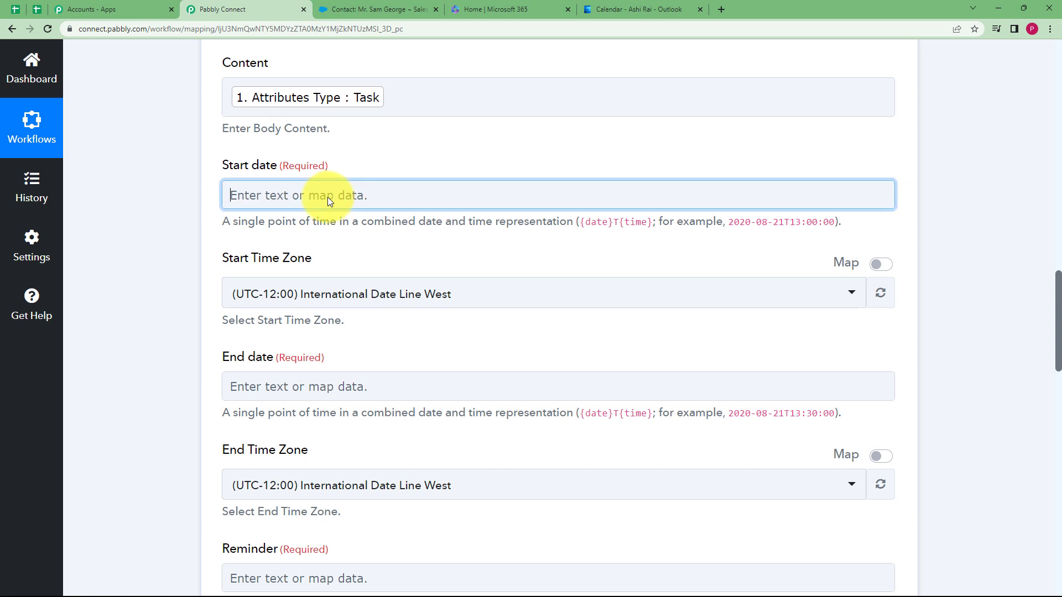
{"action": "left_click", "coordinate": [354, 416]}
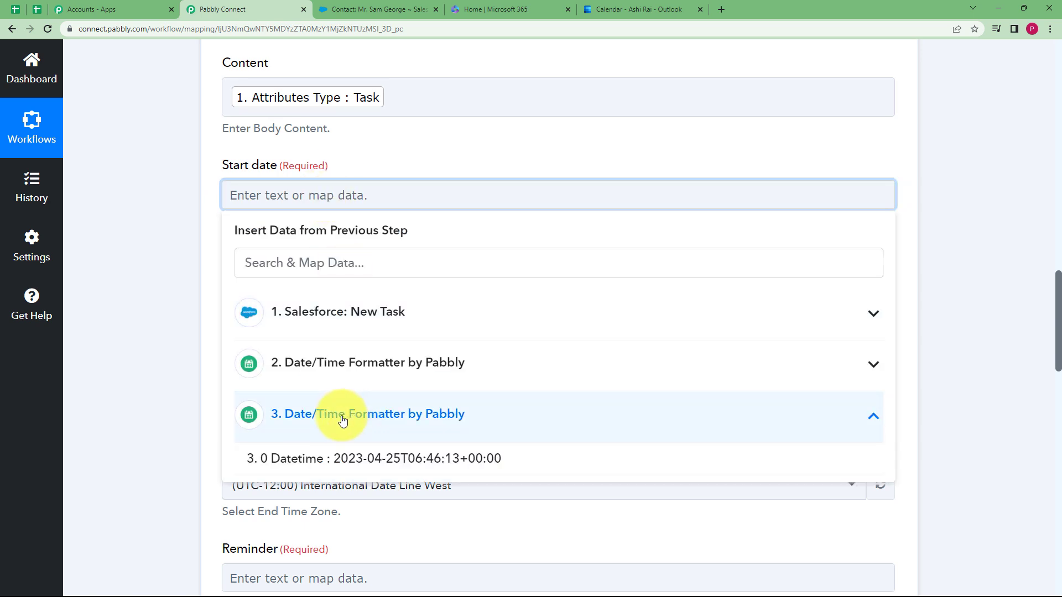
{"action": "left_click", "coordinate": [313, 458]}
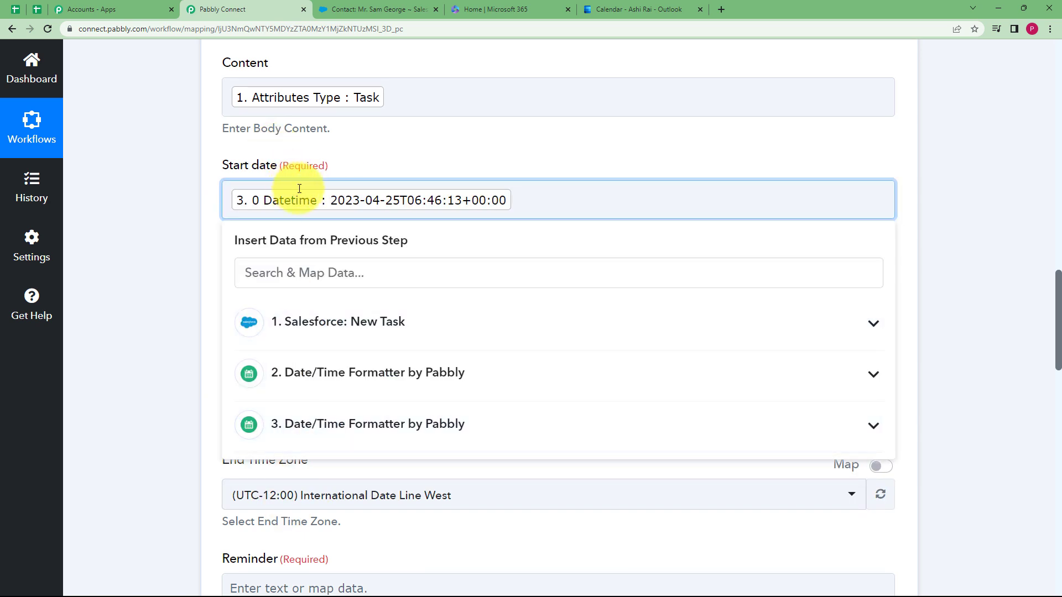
{"action": "left_click", "coordinate": [209, 205]}
Map the event's end date to the Result value from the Format Date Only formatter in step 2
{"action": "left_click", "coordinate": [293, 396]}
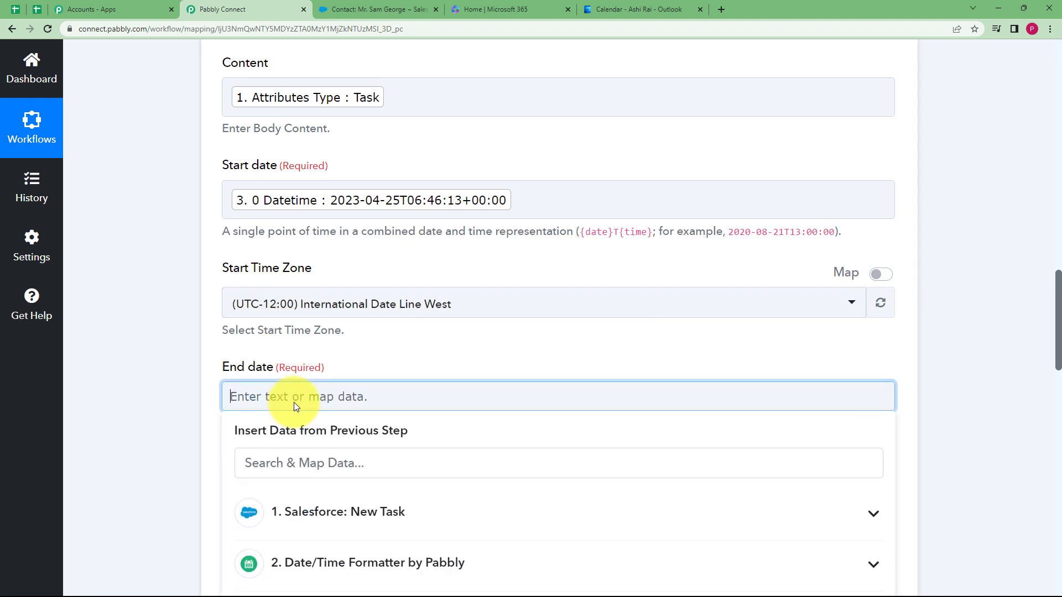
{"action": "scroll", "coordinate": [196, 447], "scroll_direction": "down", "scroll_amount": 3}
{"action": "left_click", "coordinate": [339, 403]}
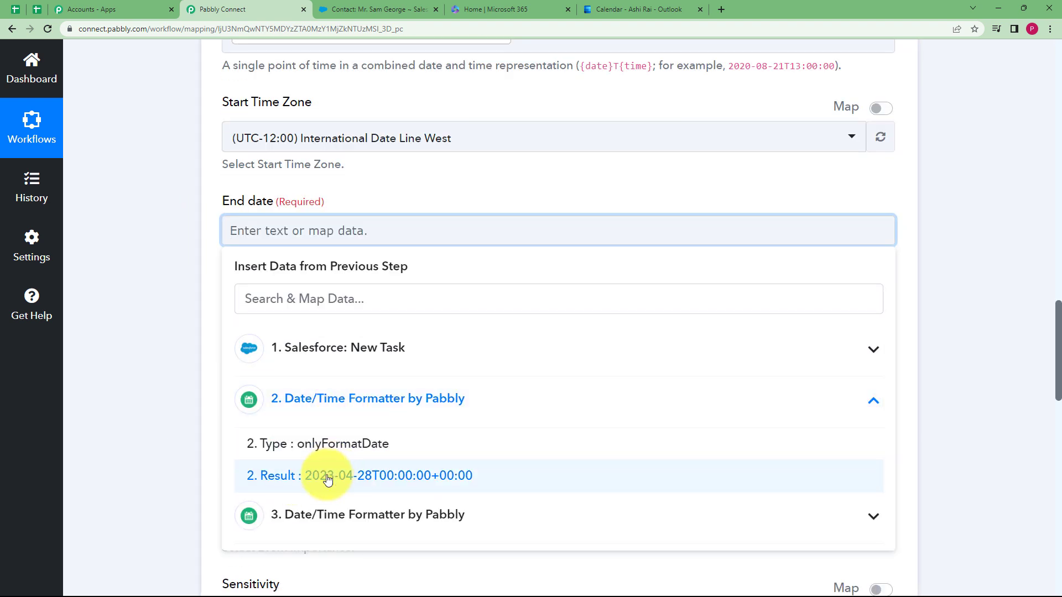
{"action": "left_click", "coordinate": [290, 485]}
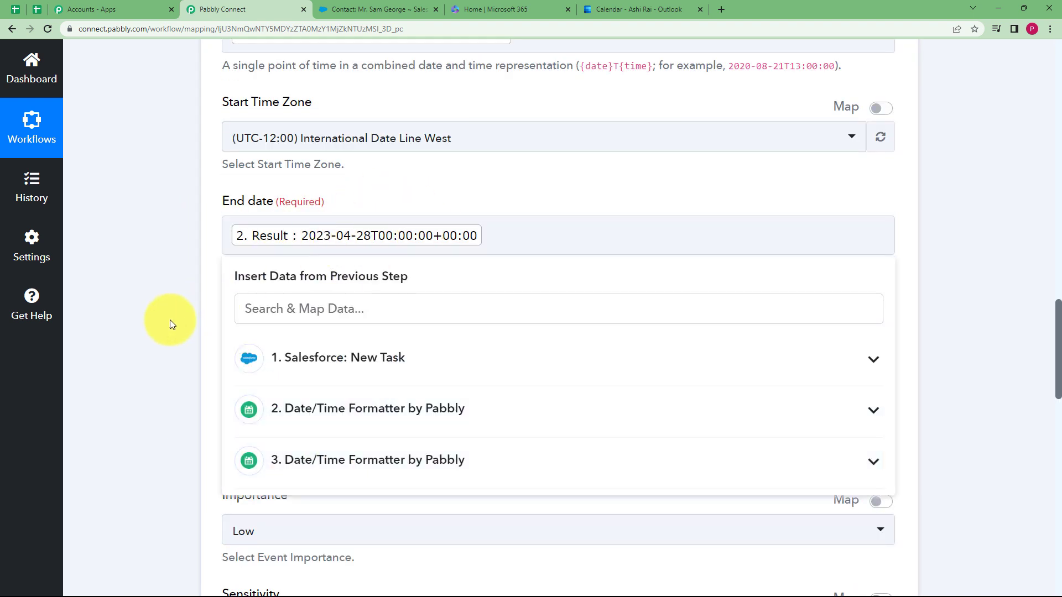
{"action": "left_click", "coordinate": [166, 340]}
Set the event's reminder to 60 minutes before the start
{"action": "scroll", "coordinate": [165, 348], "scroll_direction": "down", "scroll_amount": 2}
{"action": "left_click", "coordinate": [252, 321]}
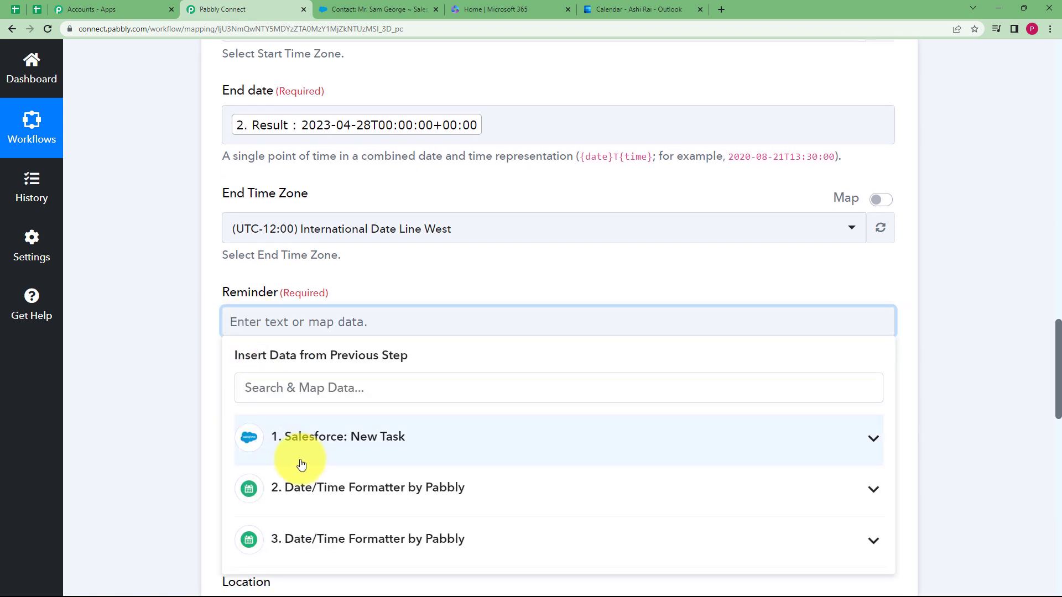
{"action": "left_click", "coordinate": [315, 436]}
{"action": "left_click", "coordinate": [212, 333]}
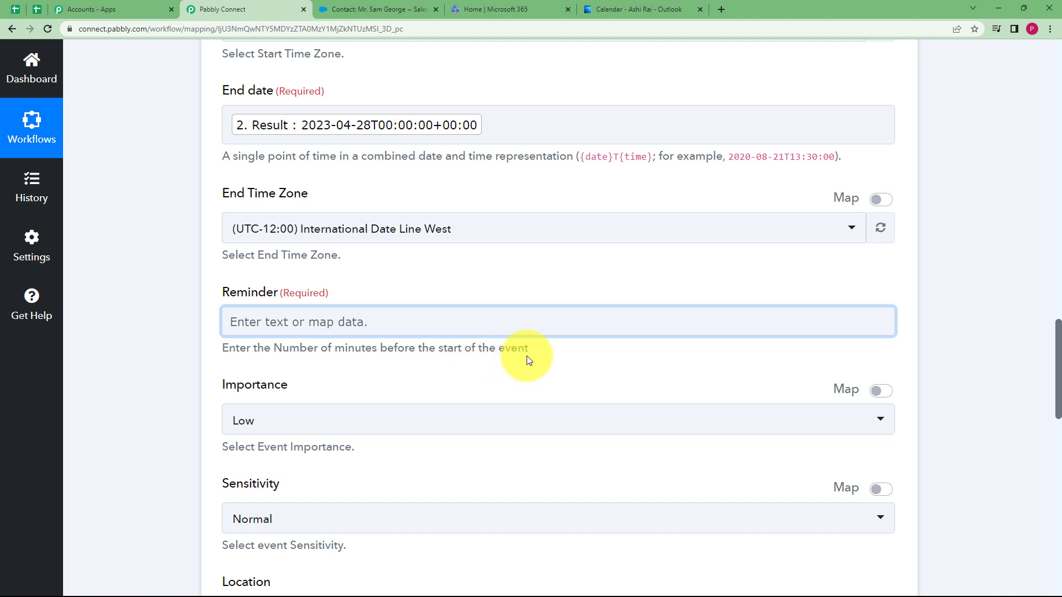
{"action": "left_click", "coordinate": [303, 322]}
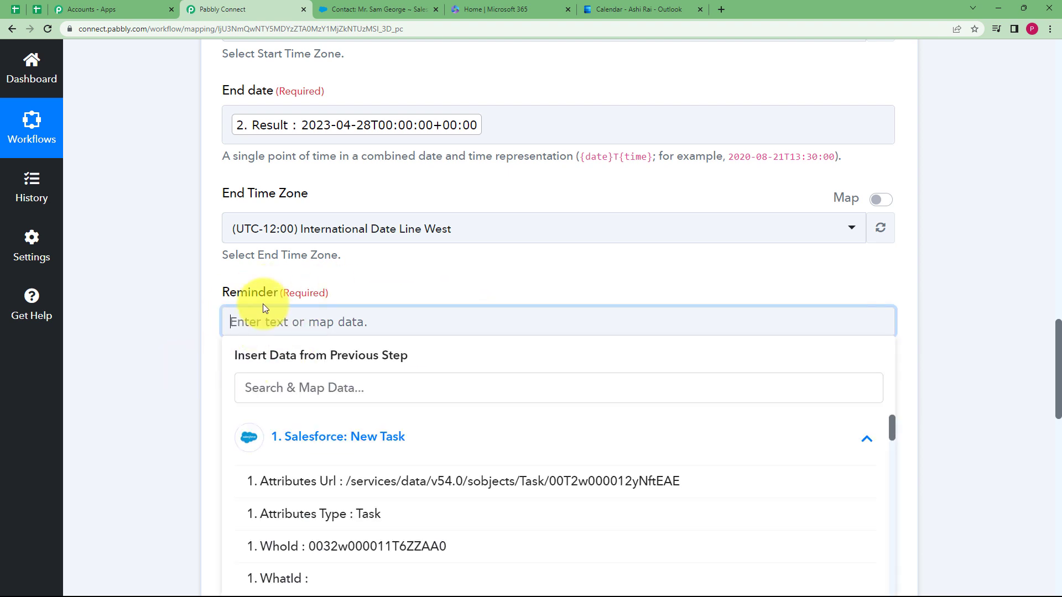
{"action": "type", "text": "60"}
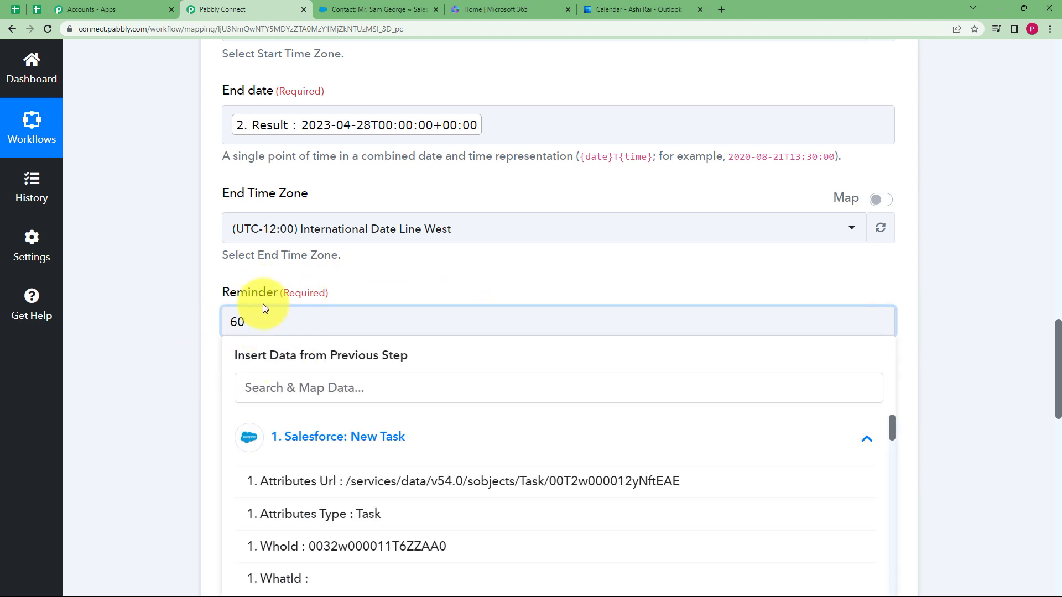
{"action": "left_click", "coordinate": [142, 296]}
Review the start and end time zones and set the event's importance to Normal
{"action": "scroll", "coordinate": [214, 349], "scroll_direction": "up", "scroll_amount": 2}
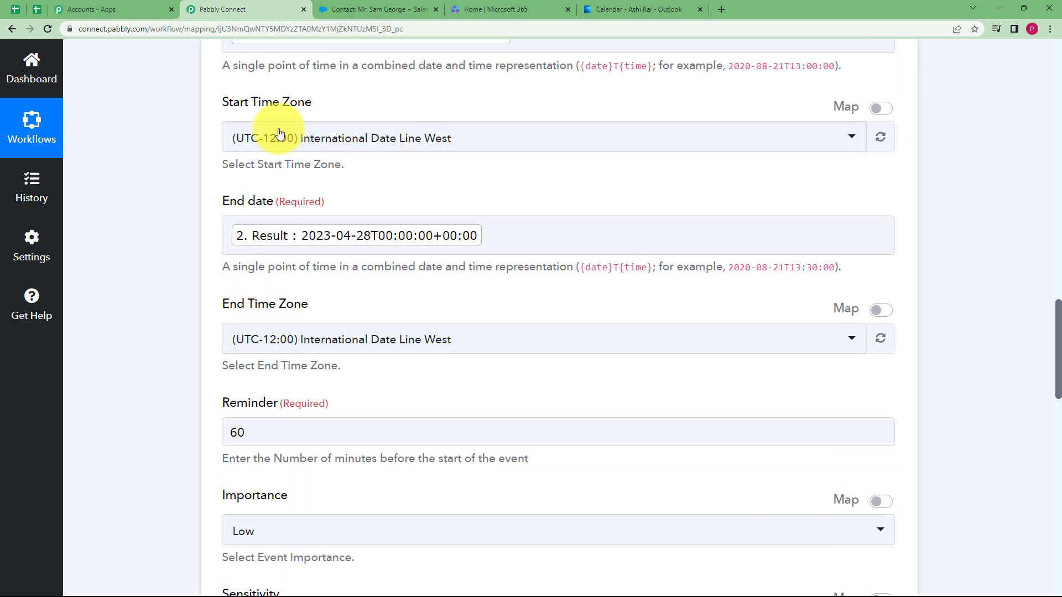
{"action": "scroll", "coordinate": [250, 297], "scroll_direction": "down", "scroll_amount": 2}
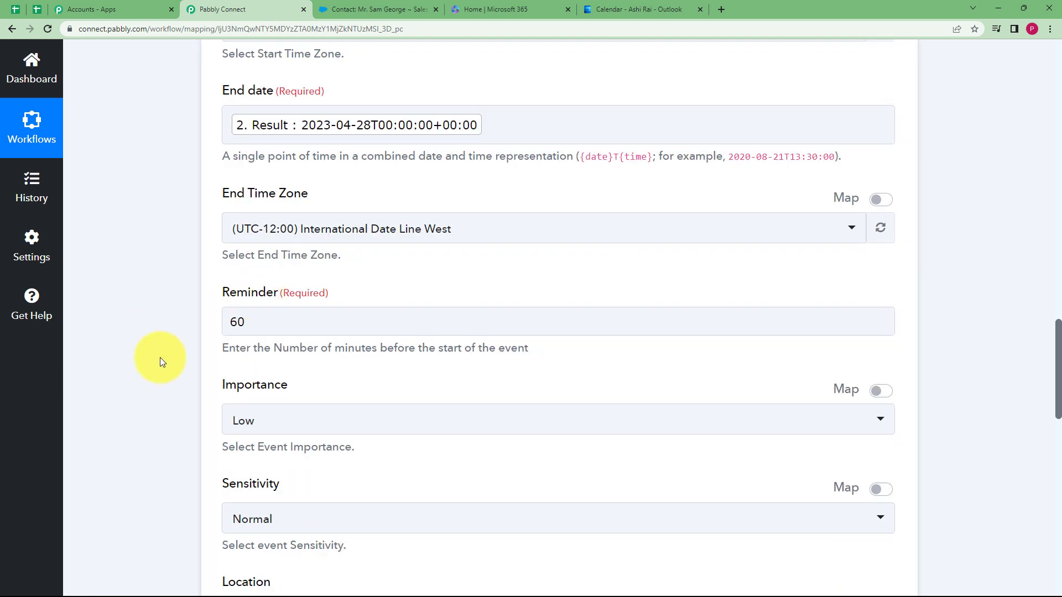
{"action": "scroll", "coordinate": [166, 365], "scroll_direction": "down", "scroll_amount": 2}
{"action": "left_click", "coordinate": [285, 313]}
{"action": "left_click", "coordinate": [252, 409]}
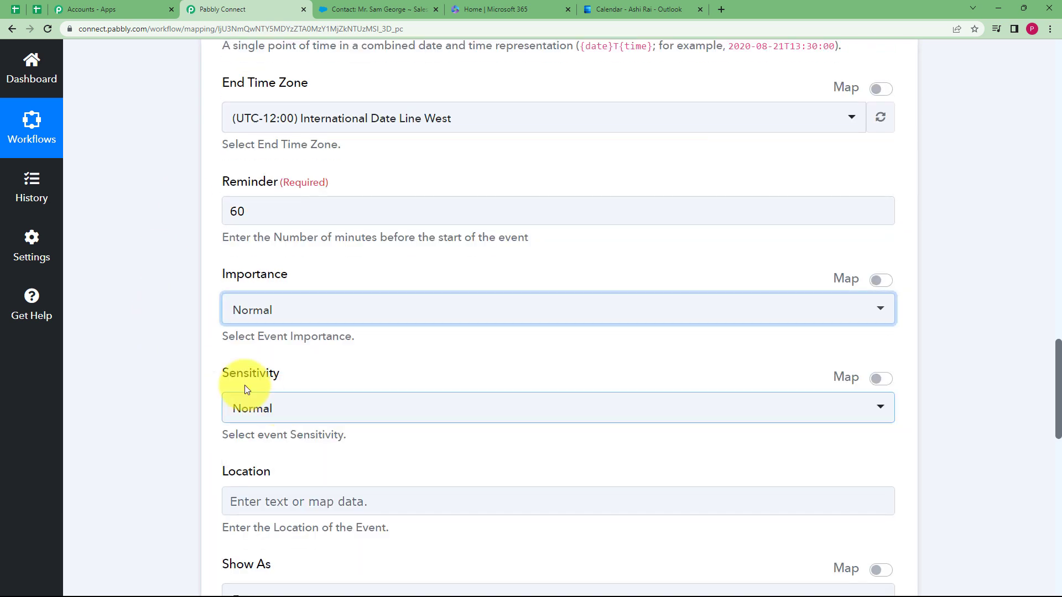
Leave the location and attendee fields empty, then save the calendar event action and send its test request
{"action": "scroll", "coordinate": [181, 414], "scroll_direction": "down", "scroll_amount": 3}
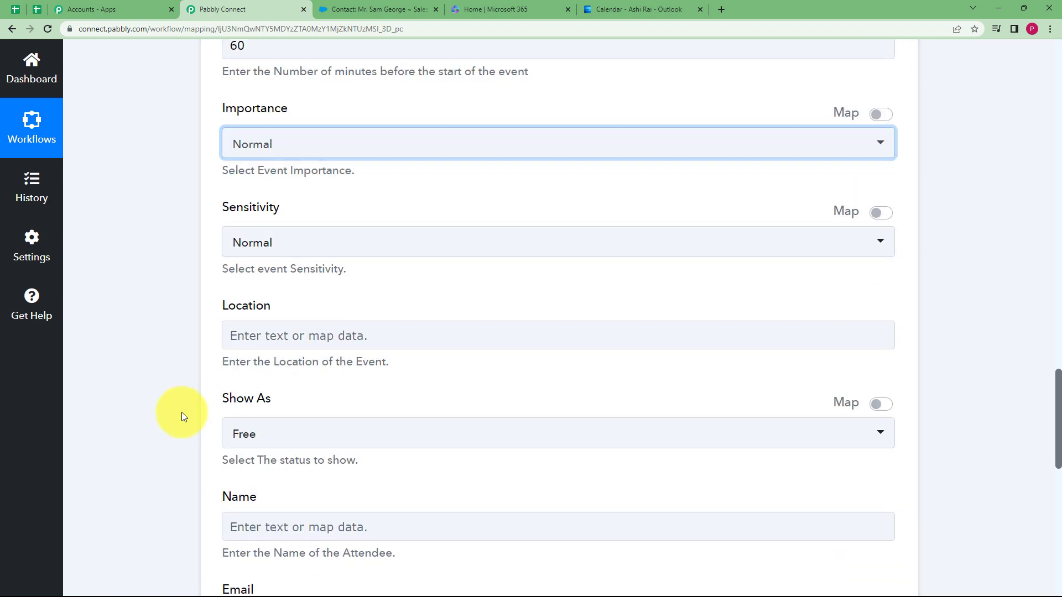
{"action": "scroll", "coordinate": [240, 334], "scroll_direction": "down", "scroll_amount": 7}
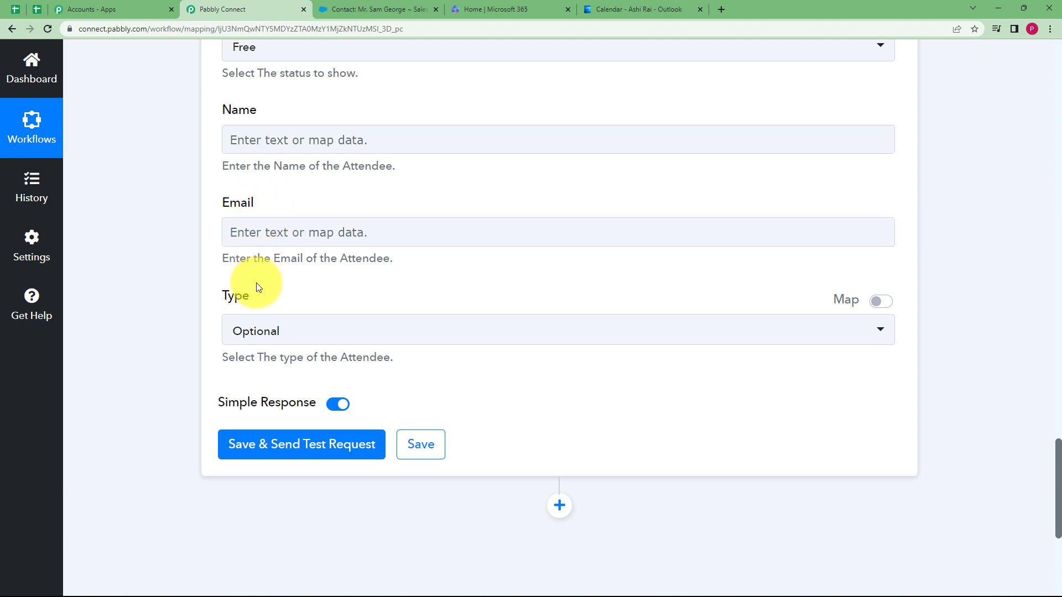
{"action": "left_click", "coordinate": [293, 447]}
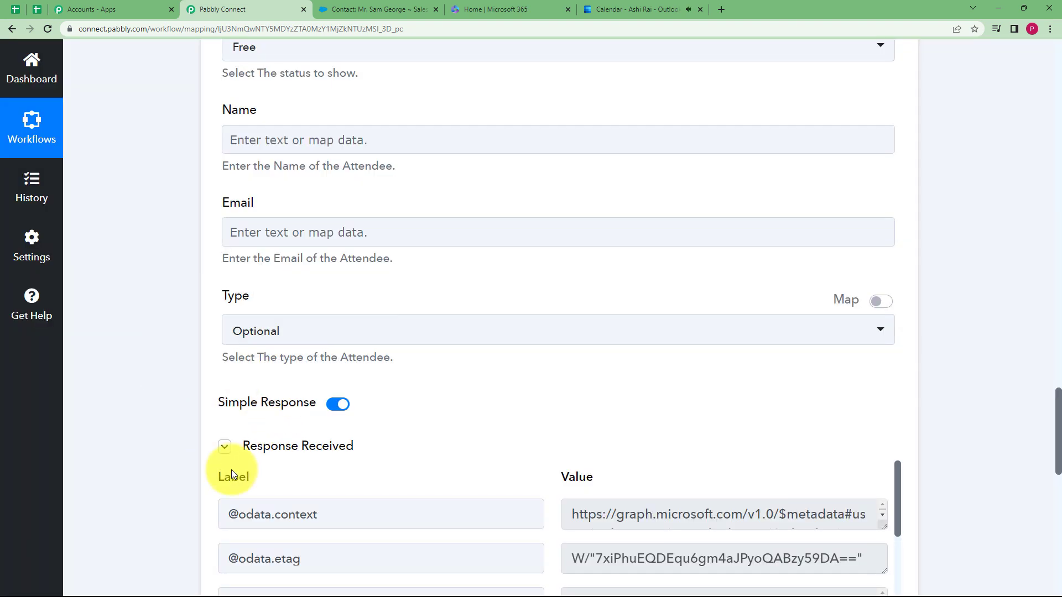
Review the calendar event's test response, including its subject, reminder, importance, and start and end date-times
{"action": "scroll", "coordinate": [176, 420], "scroll_direction": "down", "scroll_amount": 4}
{"action": "scroll", "coordinate": [173, 428], "scroll_direction": "down", "scroll_amount": 4}
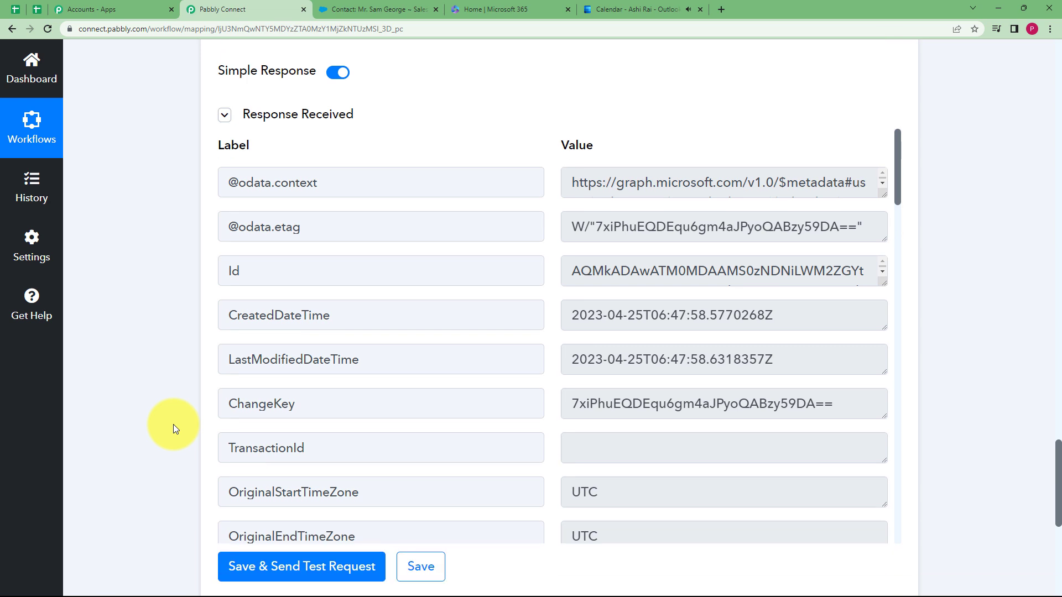
{"action": "scroll", "coordinate": [515, 311], "scroll_direction": "down", "scroll_amount": 20}
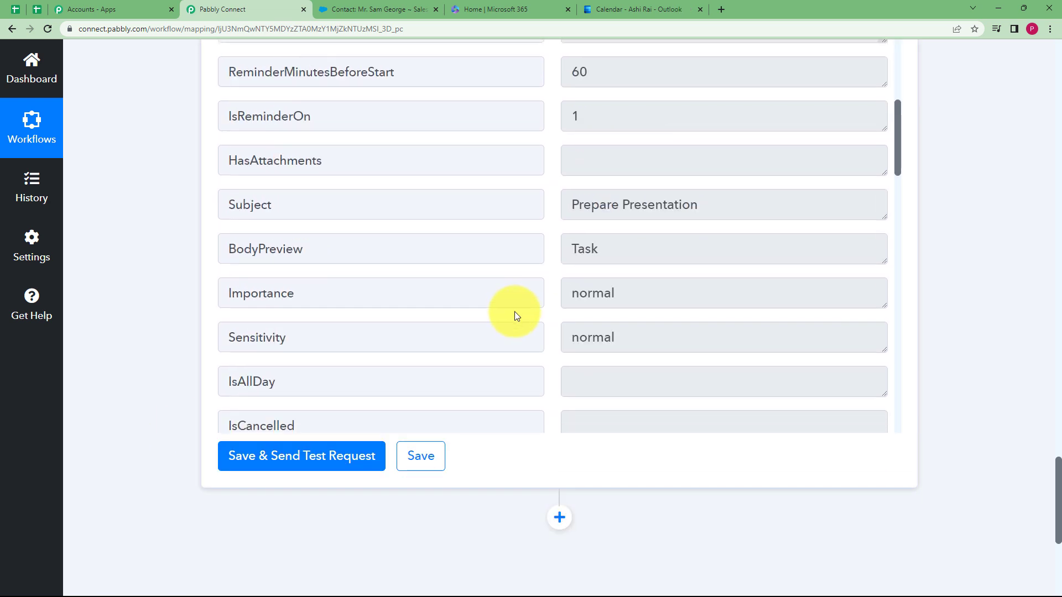
{"action": "scroll", "coordinate": [517, 310], "scroll_direction": "down", "scroll_amount": 13}
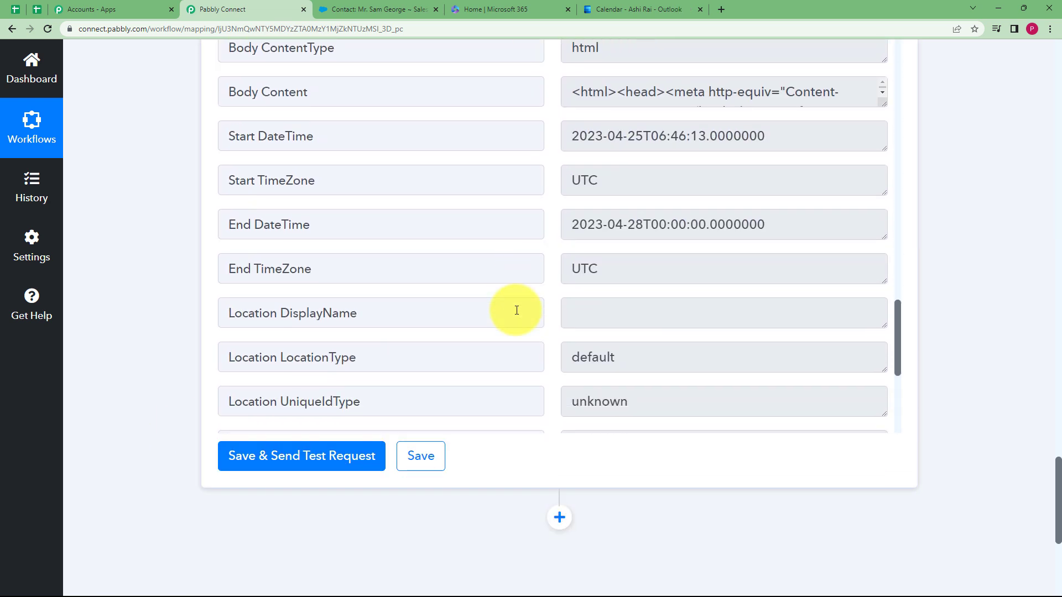
{"action": "scroll", "coordinate": [518, 310], "scroll_direction": "up", "scroll_amount": 4}
{"action": "scroll", "coordinate": [518, 309], "scroll_direction": "up", "scroll_amount": 15}
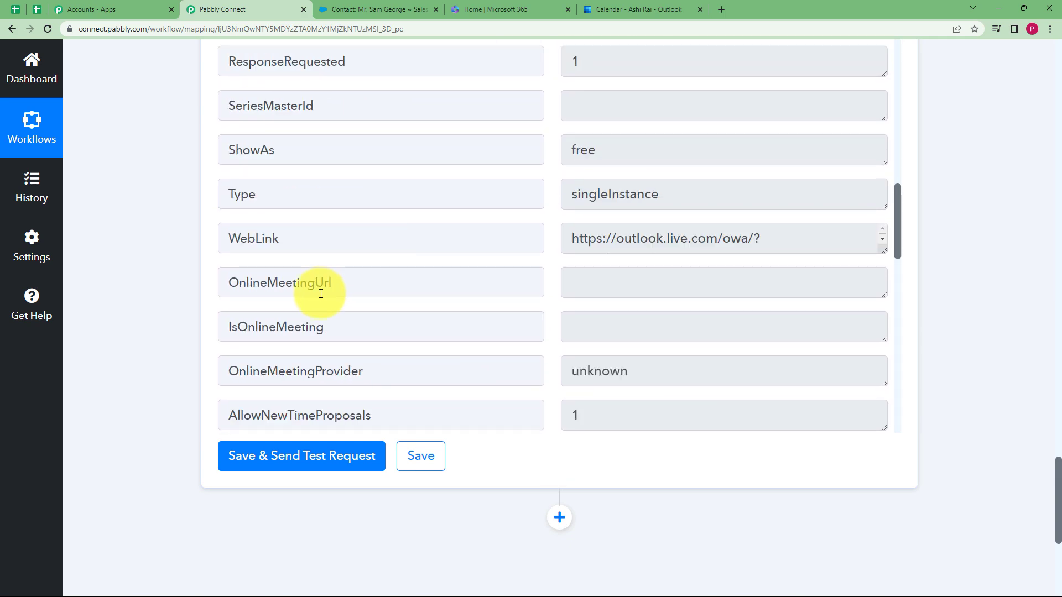
Collapse the Create Event in Calendar action and look over the workflow's trigger and action steps
{"action": "scroll", "coordinate": [141, 275], "scroll_direction": "up", "scroll_amount": 3}
{"action": "scroll", "coordinate": [141, 282], "scroll_direction": "up", "scroll_amount": 15}
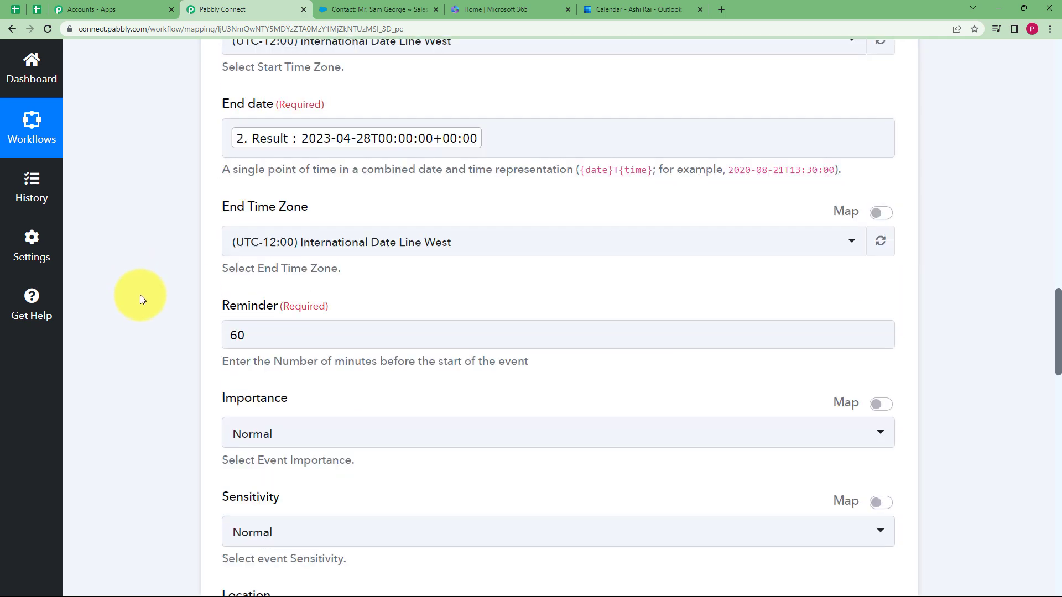
{"action": "scroll", "coordinate": [145, 293], "scroll_direction": "up", "scroll_amount": 10}
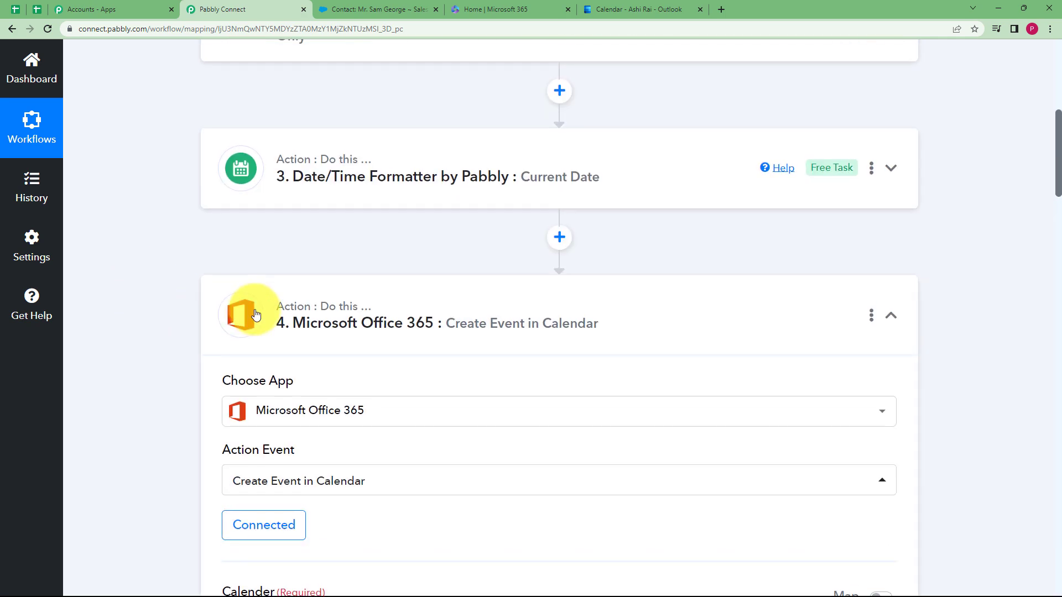
{"action": "left_click", "coordinate": [238, 308]}
{"action": "scroll", "coordinate": [194, 320], "scroll_direction": "up", "scroll_amount": 4}
{"action": "scroll", "coordinate": [194, 316], "scroll_direction": "up", "scroll_amount": 1}
{"action": "scroll", "coordinate": [195, 316], "scroll_direction": "down", "scroll_amount": 1}
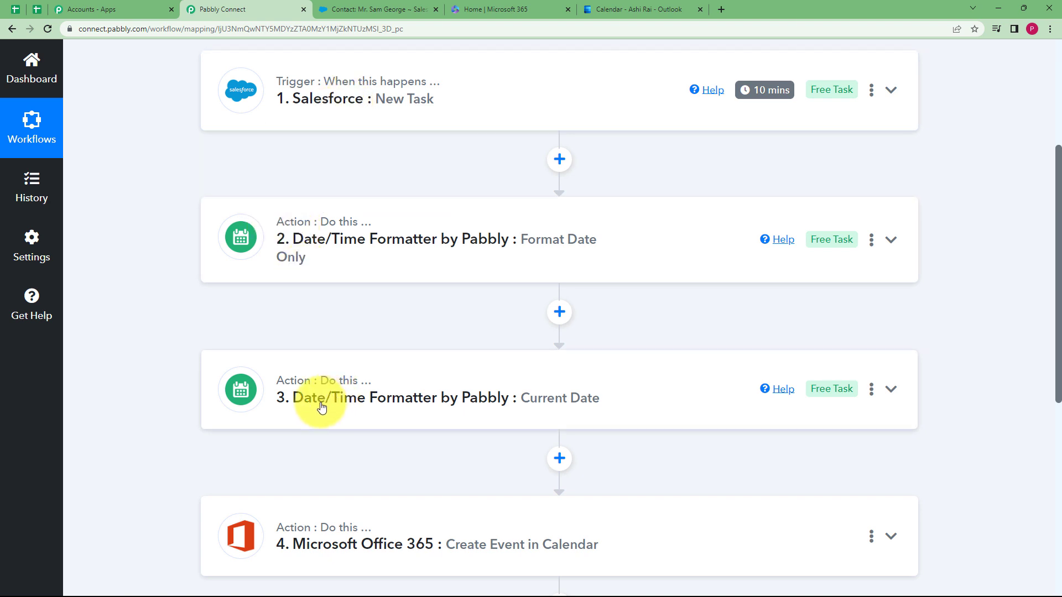
Check the Outlook calendar for the Prepare Presentation event and its reminder, then return to the Pabbly Connect workflow
{"action": "left_click", "coordinate": [636, 9]}
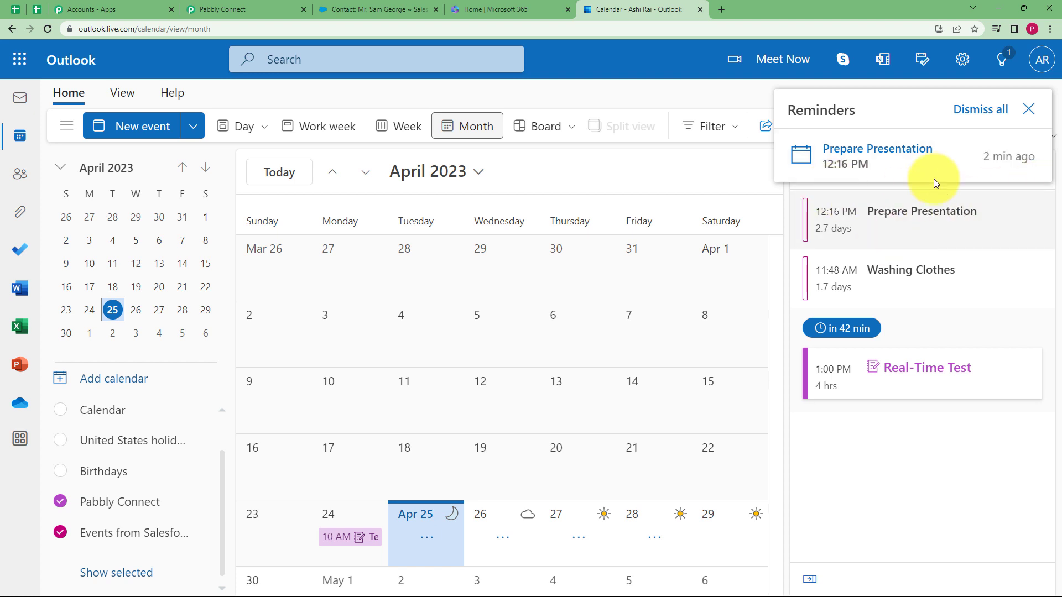
{"action": "mouse_move", "coordinate": [984, 163]}
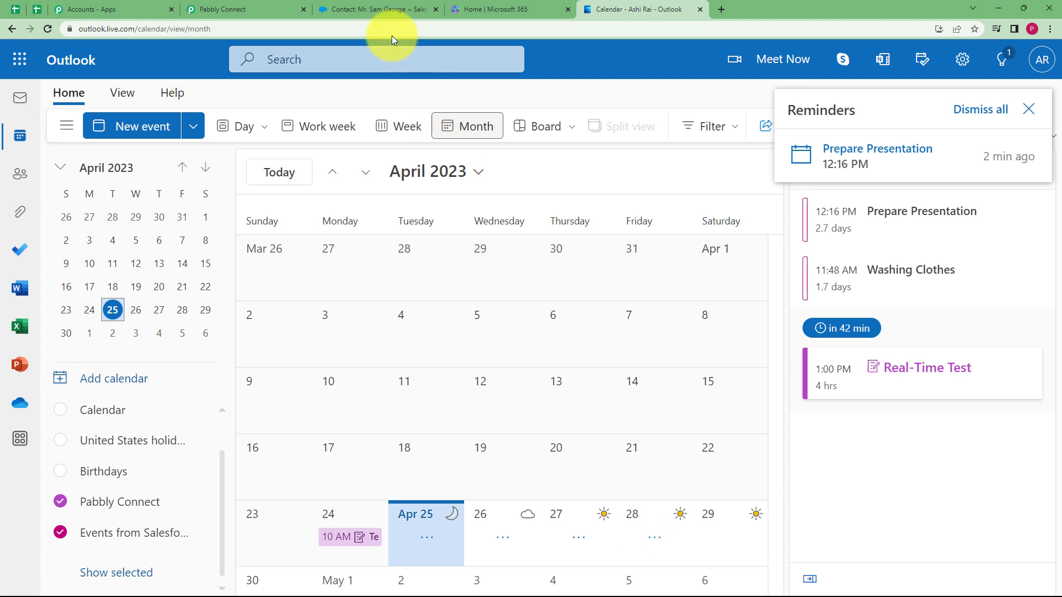
{"action": "left_click", "coordinate": [279, 5]}
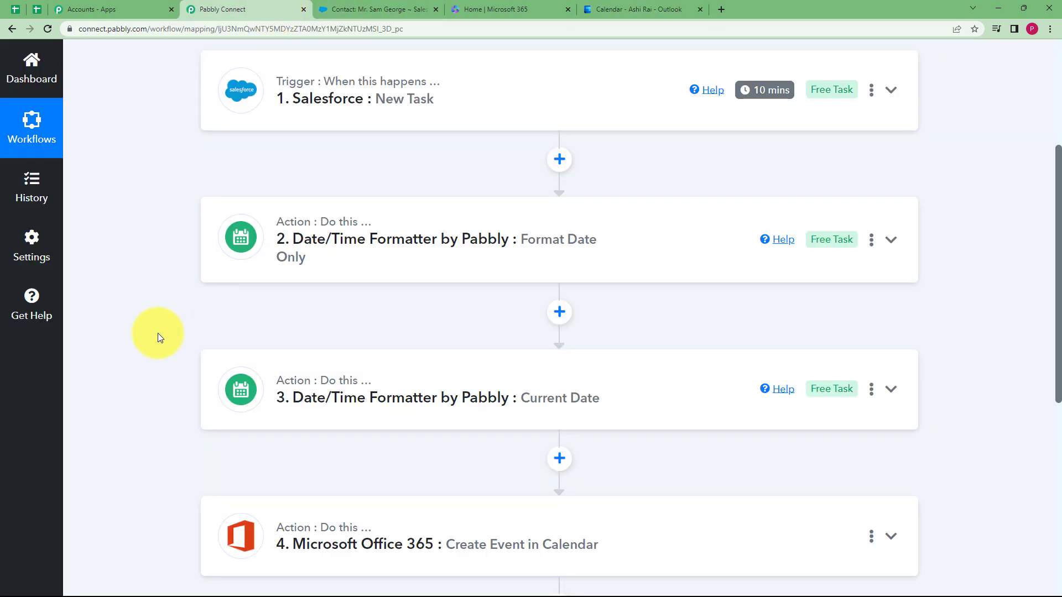